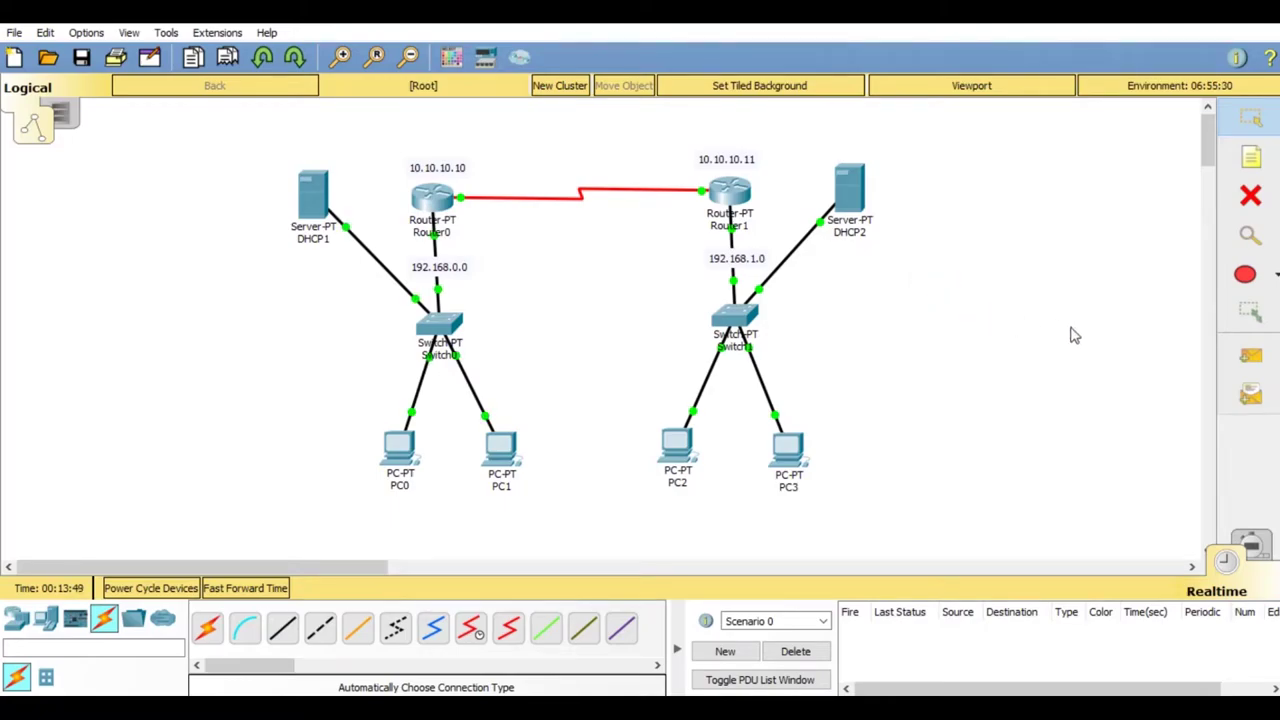
Step: Send simple PDU pings from PC1 to PC2 and from PC3 to PC0, then start a blank workspace
left_click(1250, 356)
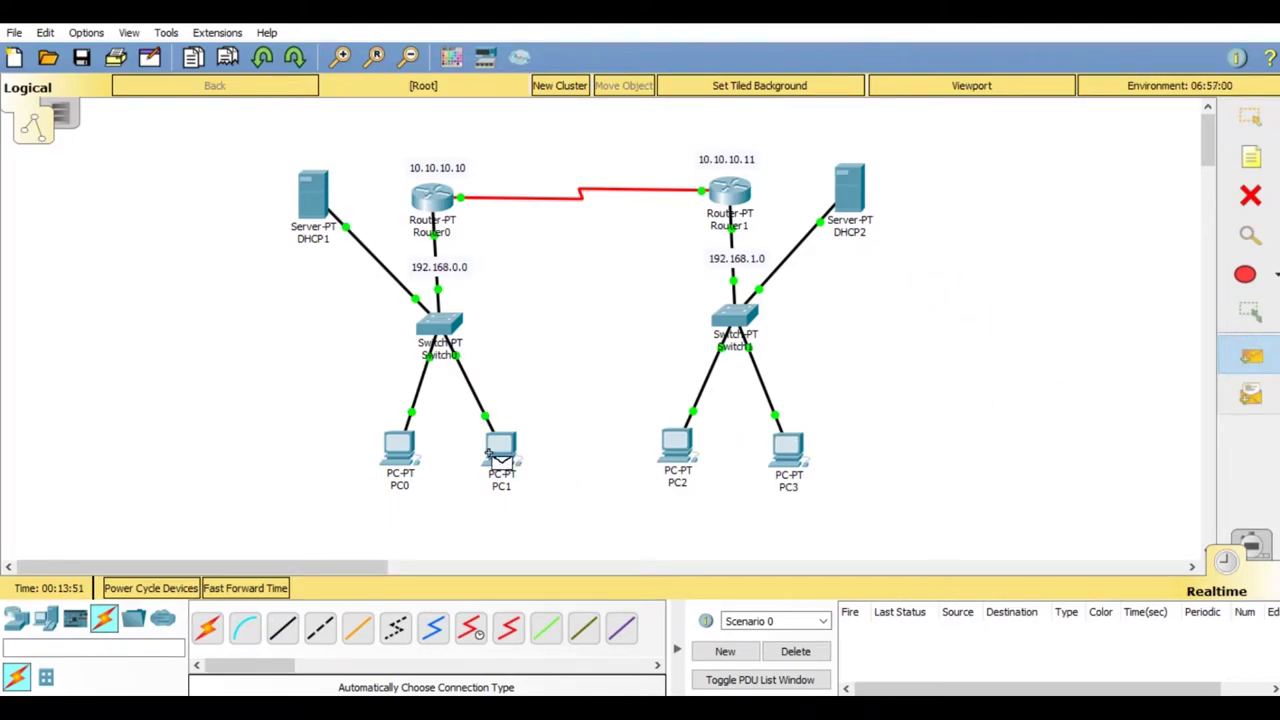
left_click(500, 448)
left_click(677, 458)
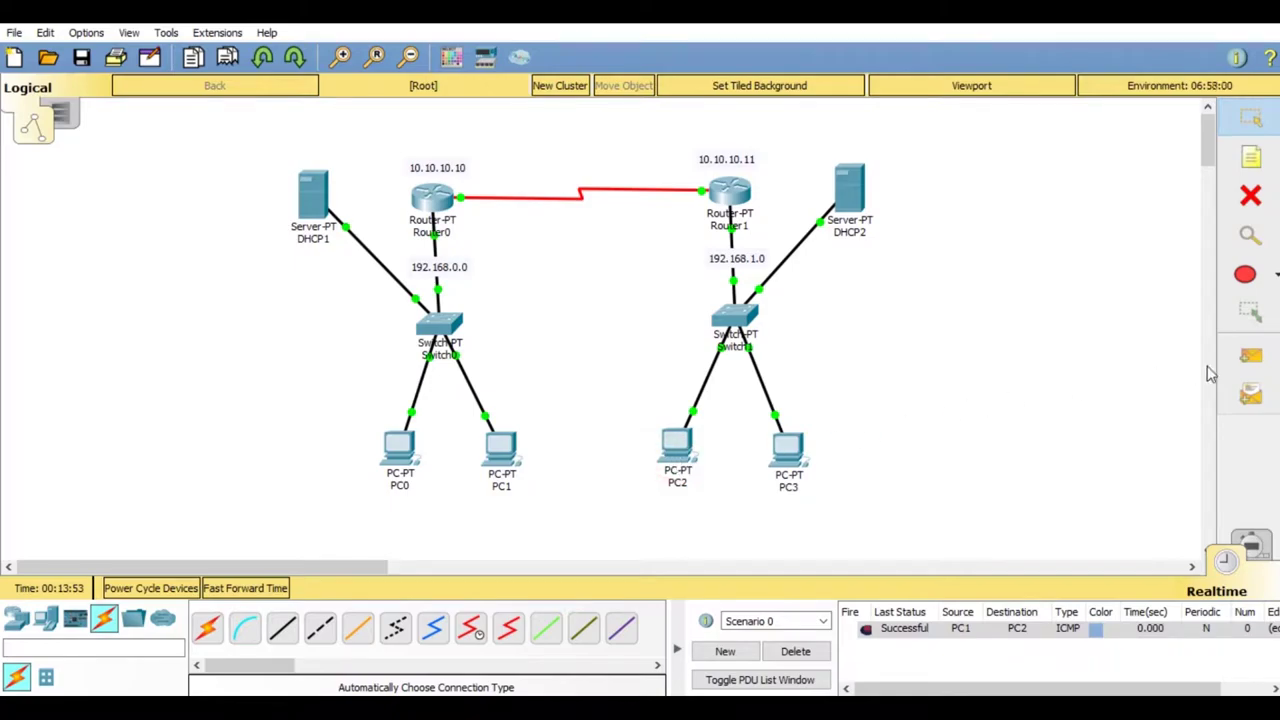
left_click(1252, 358)
left_click(790, 452)
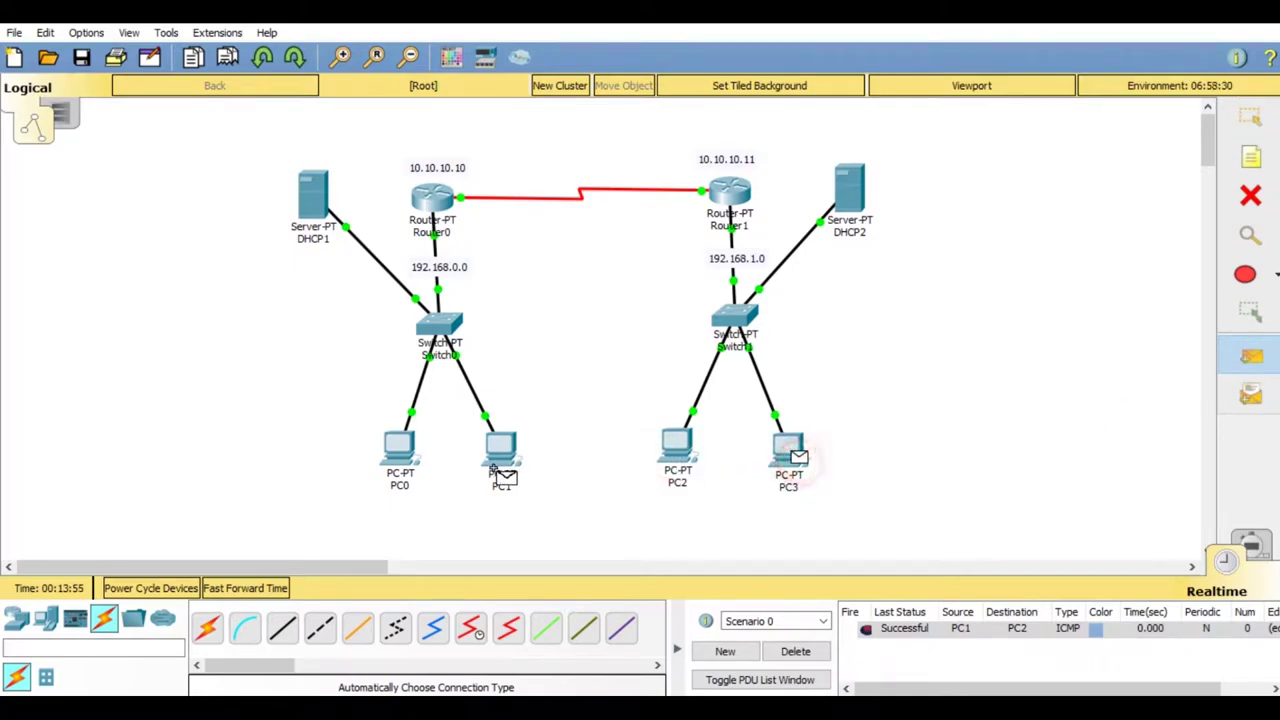
left_click(400, 452)
left_click(906, 417)
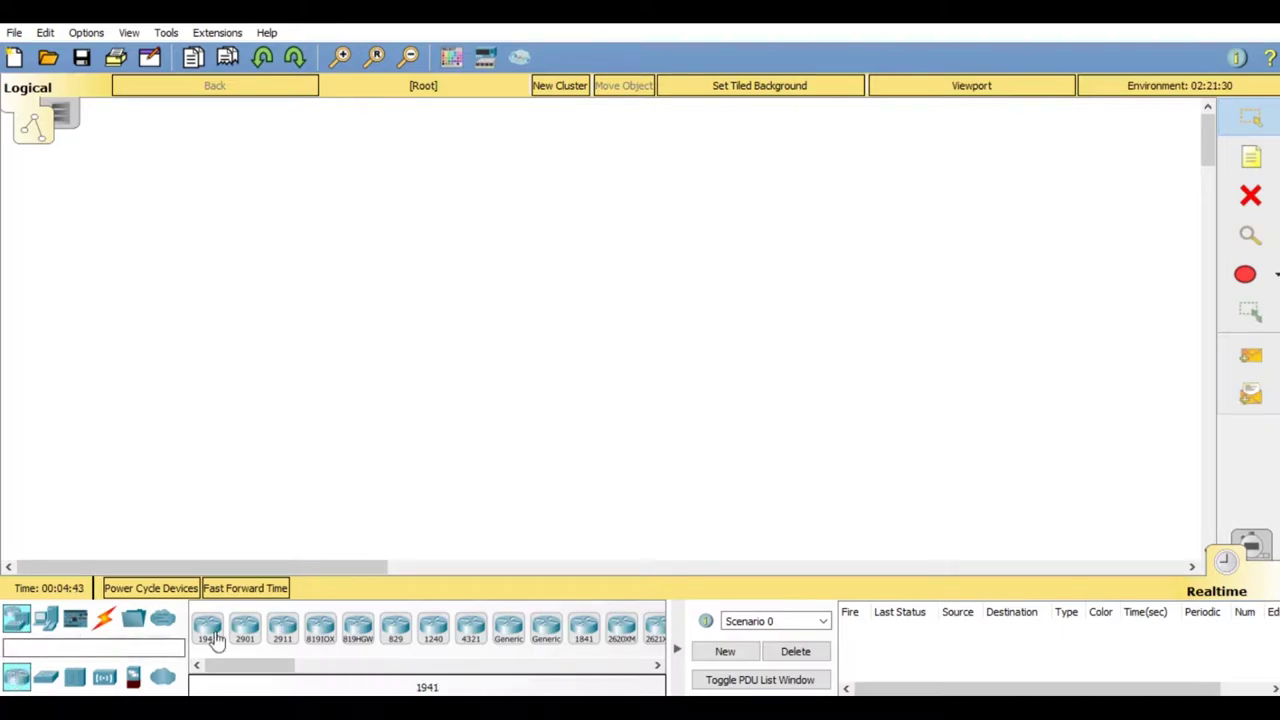
Step: Place two generic routers, Router0 and Router1, side by side
left_click(507, 627)
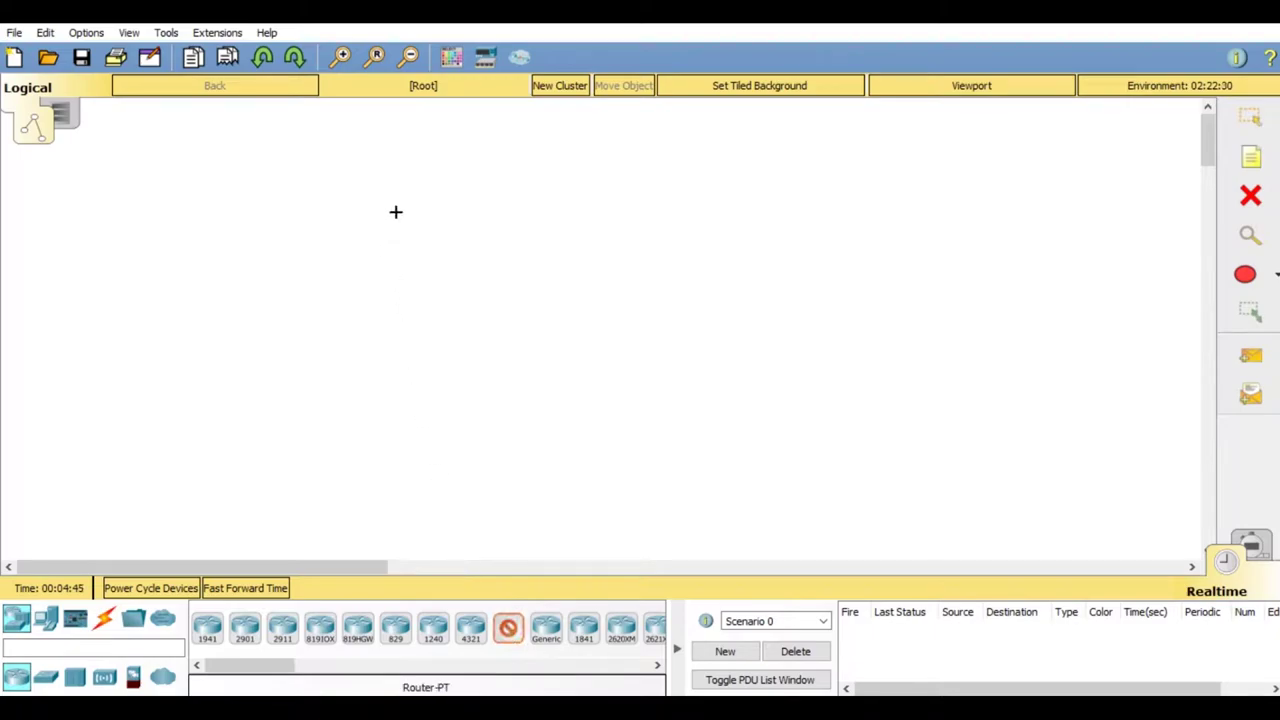
left_click(432, 200)
left_click(507, 627)
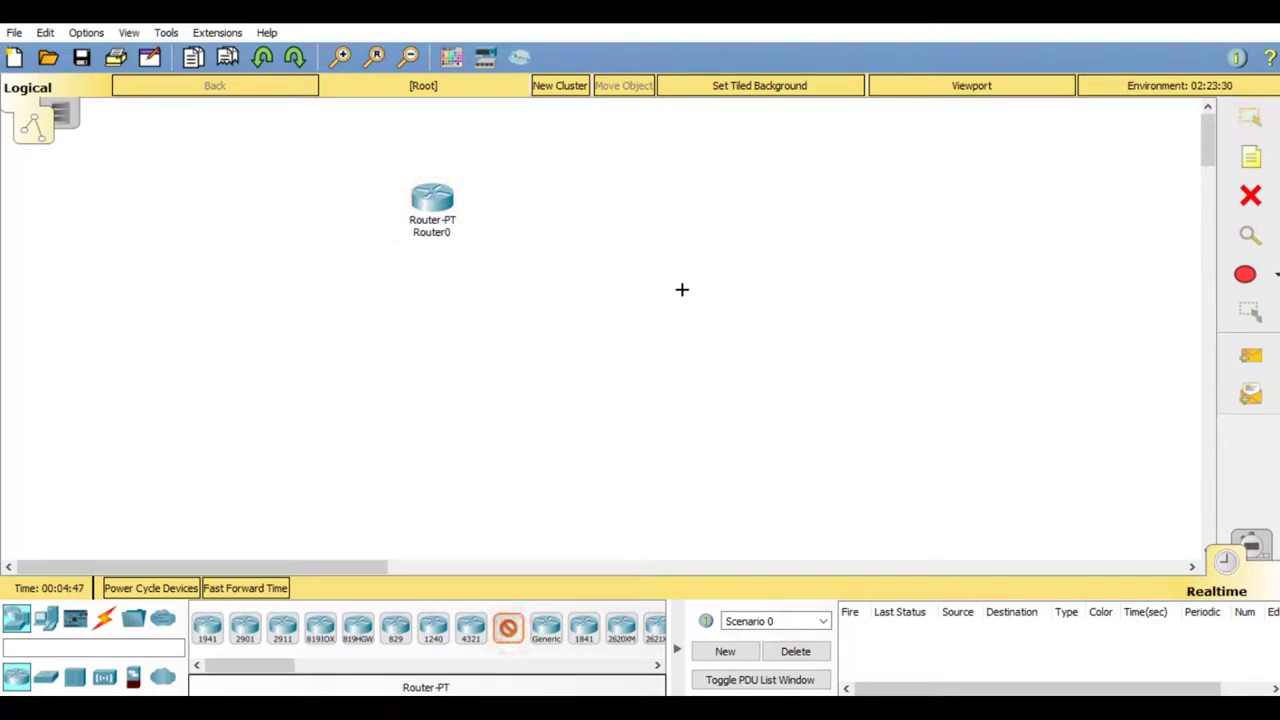
left_click(728, 203)
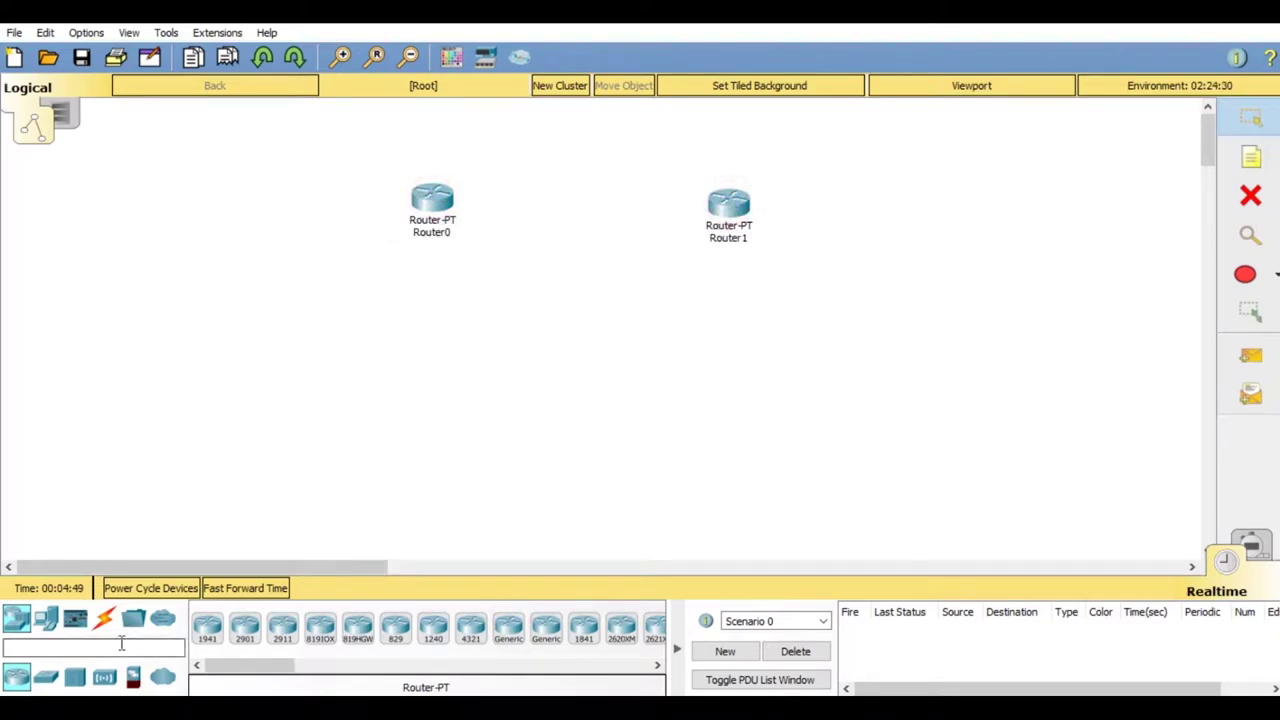
Step: Place generic Switch0 below Router0 and Switch1 below Router1
left_click(45, 677)
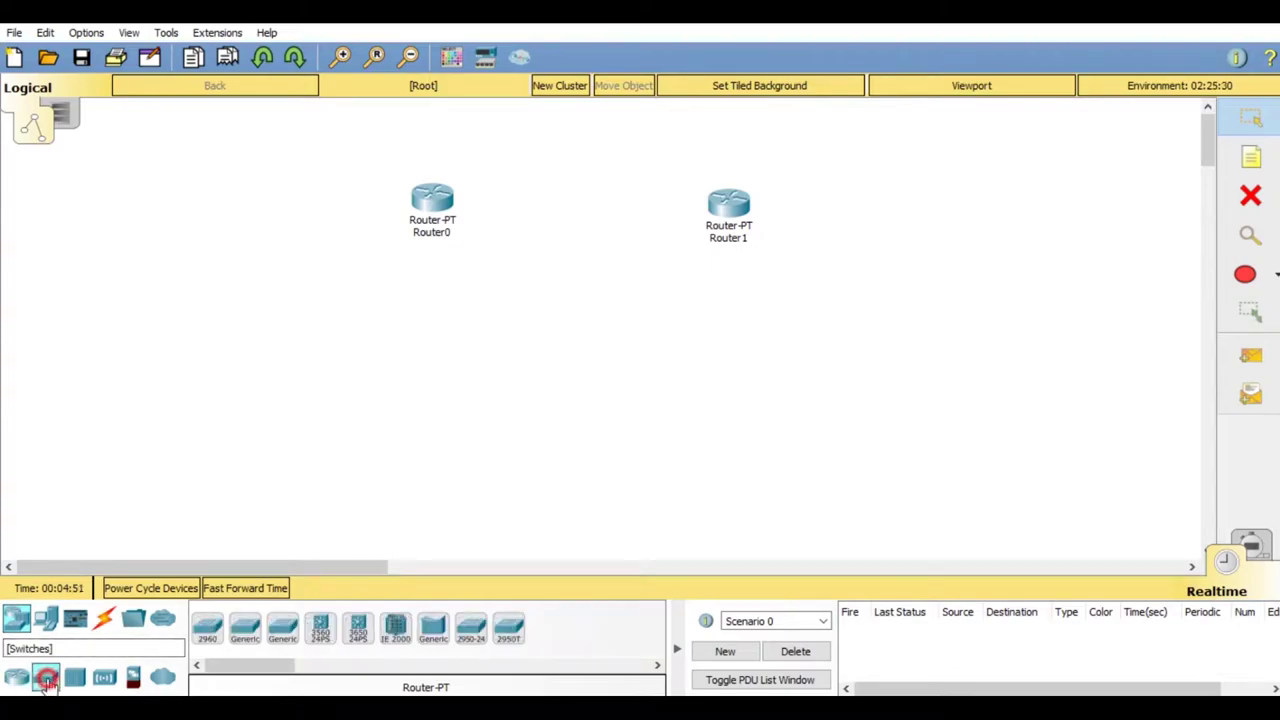
left_click(246, 628)
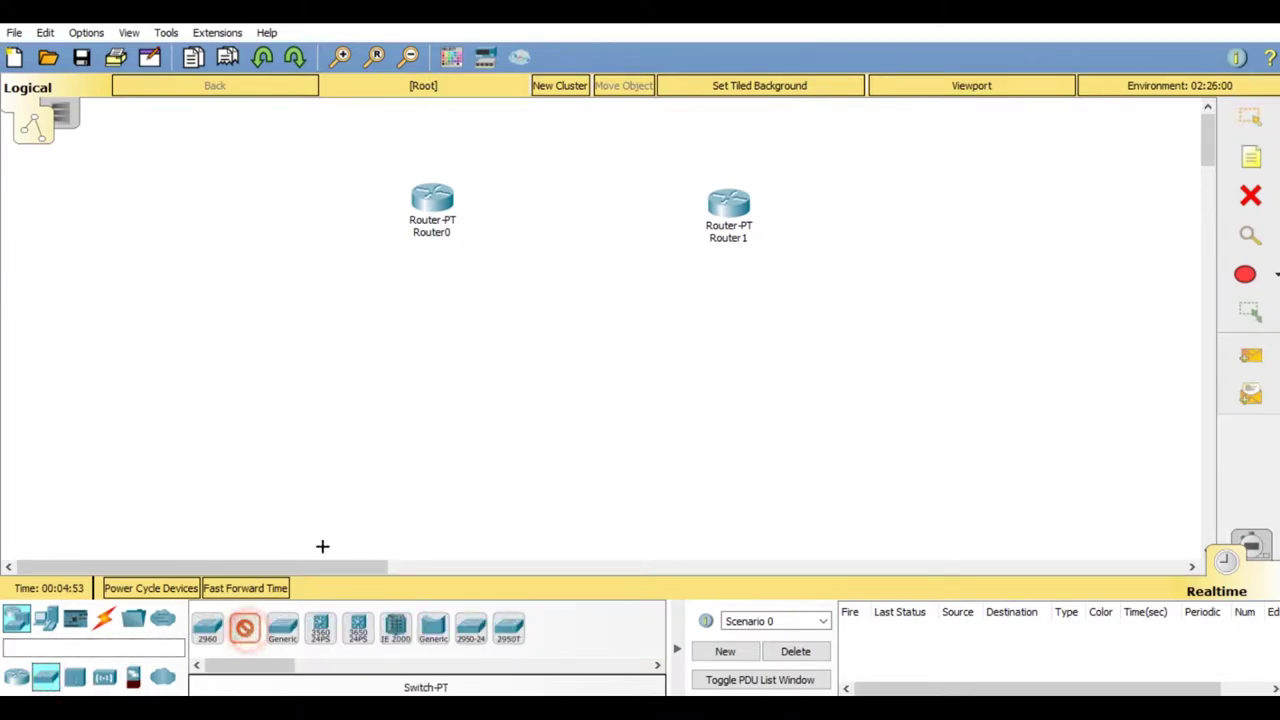
left_click(440, 328)
left_click(246, 628)
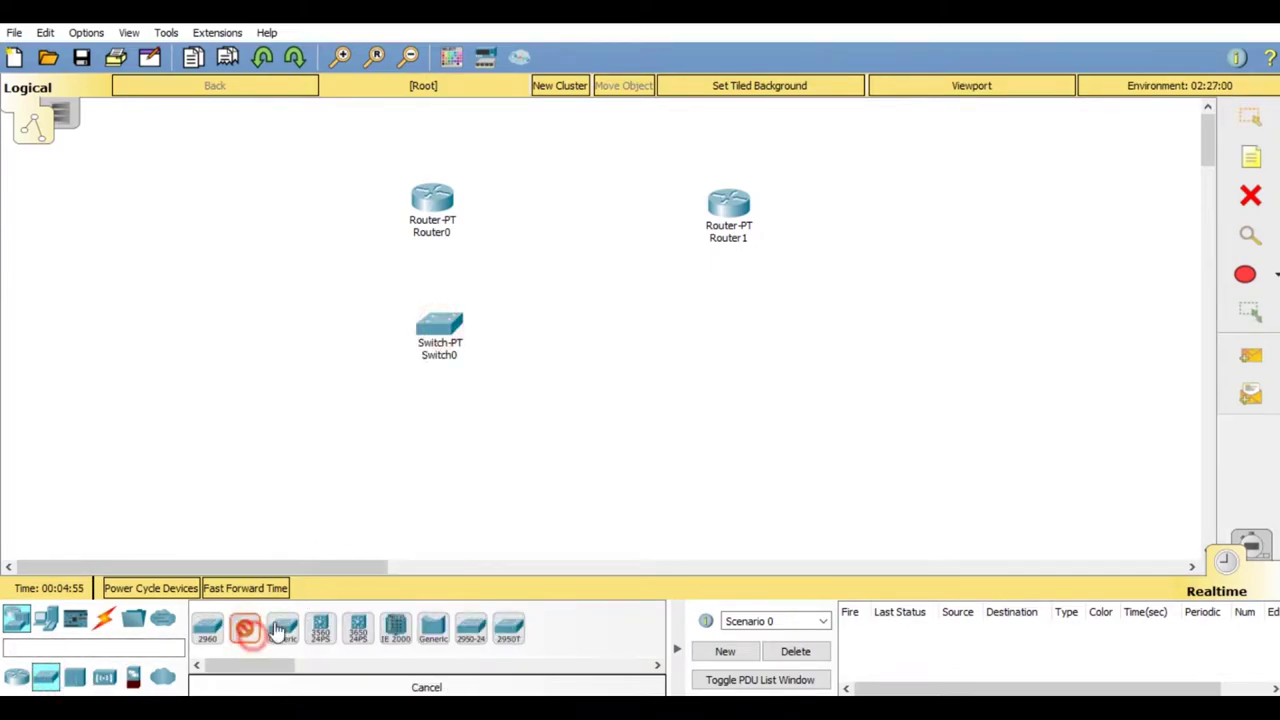
left_click(734, 318)
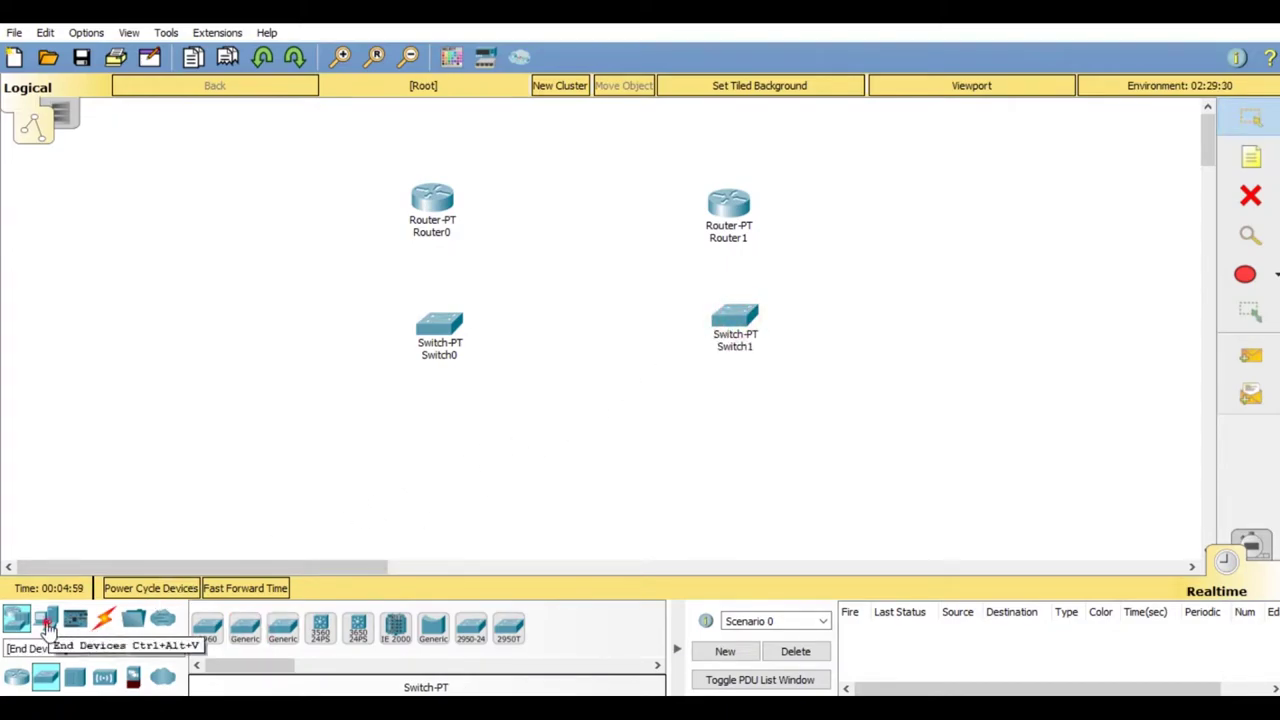
Step: Place four generic PCs, PC0 through PC3, in a row below the switches
left_click(46, 621)
left_click(207, 628)
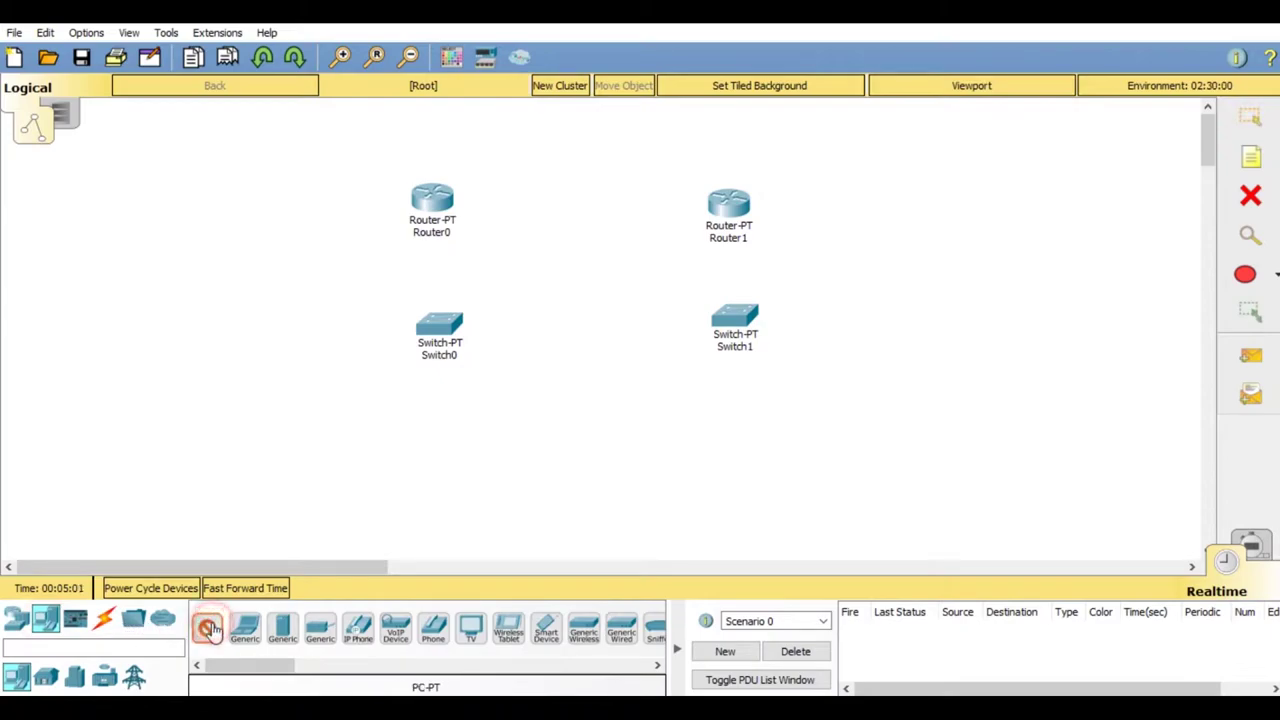
left_click(362, 468)
left_click(207, 628)
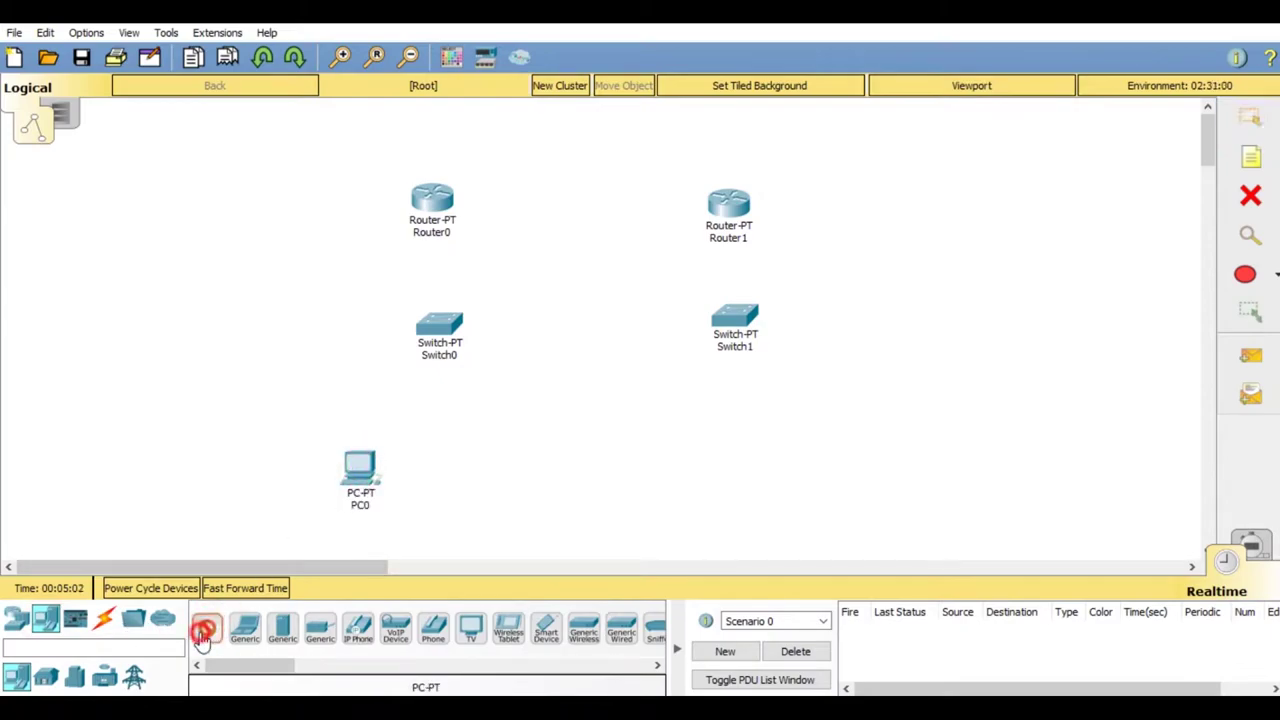
left_click(525, 465)
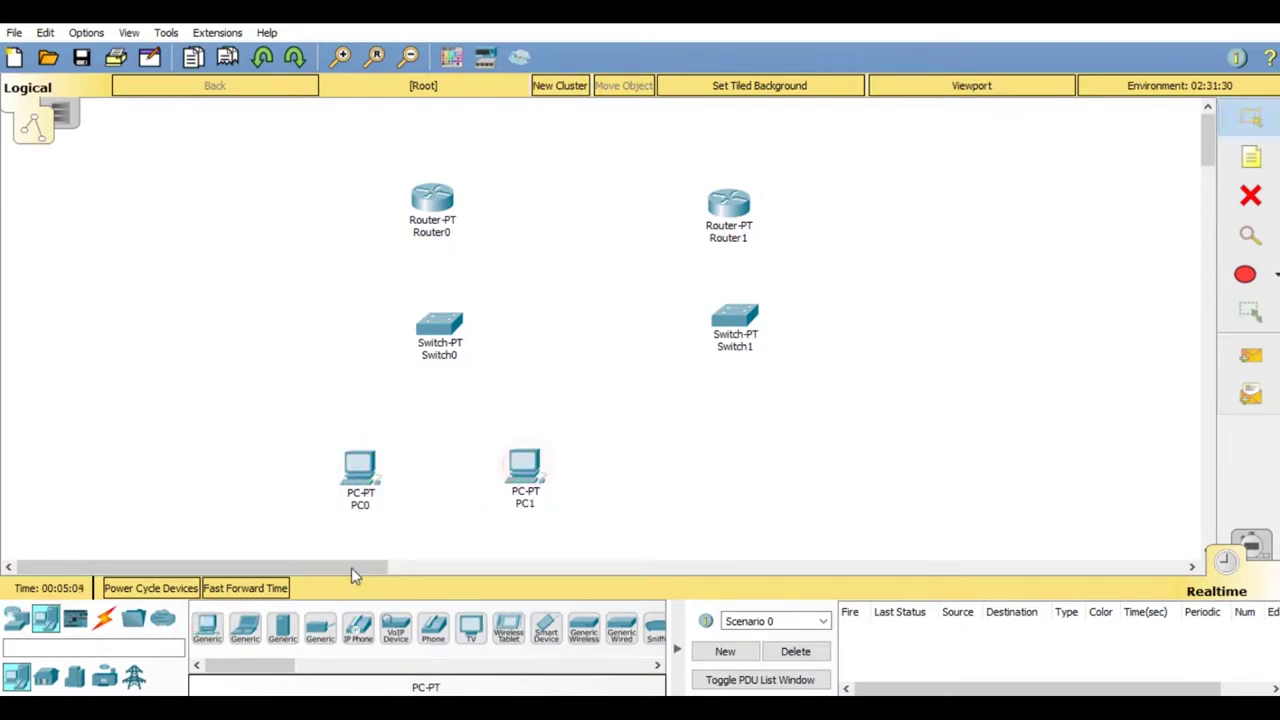
left_click(640, 464)
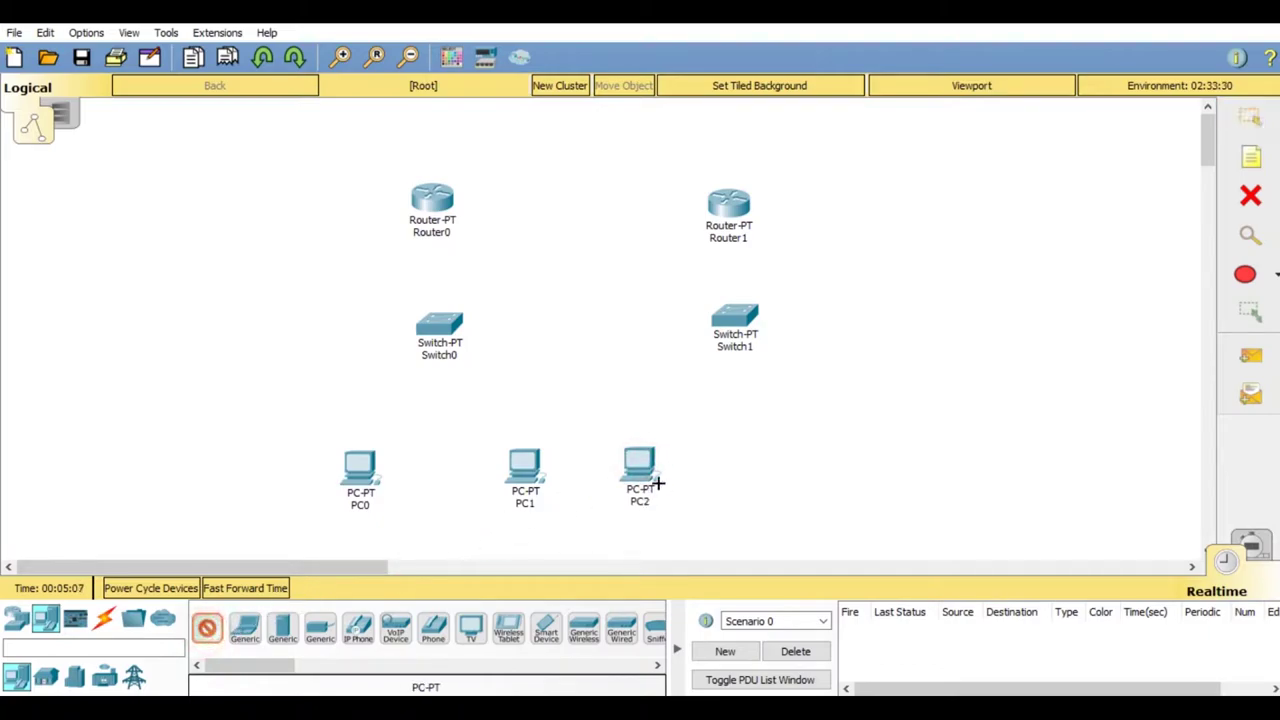
left_click(814, 449)
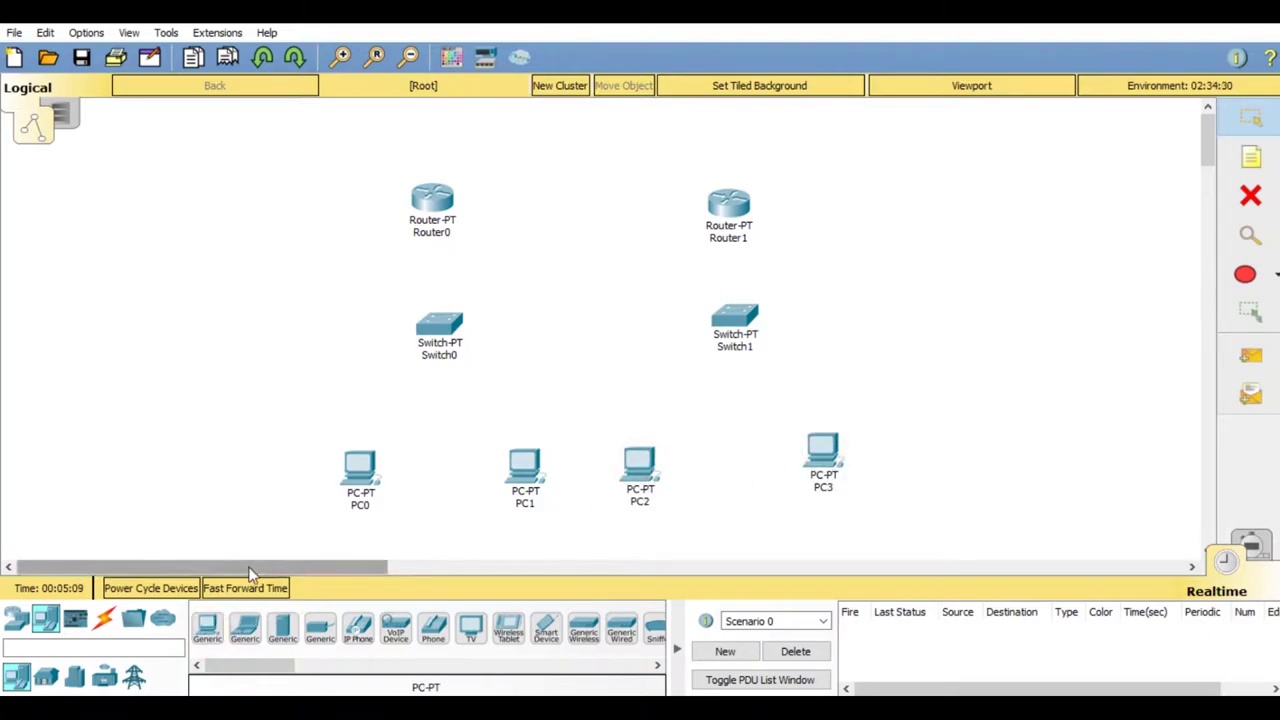
Step: Place Server0 left of Switch0 and Server1 right of Switch1
left_click(282, 625)
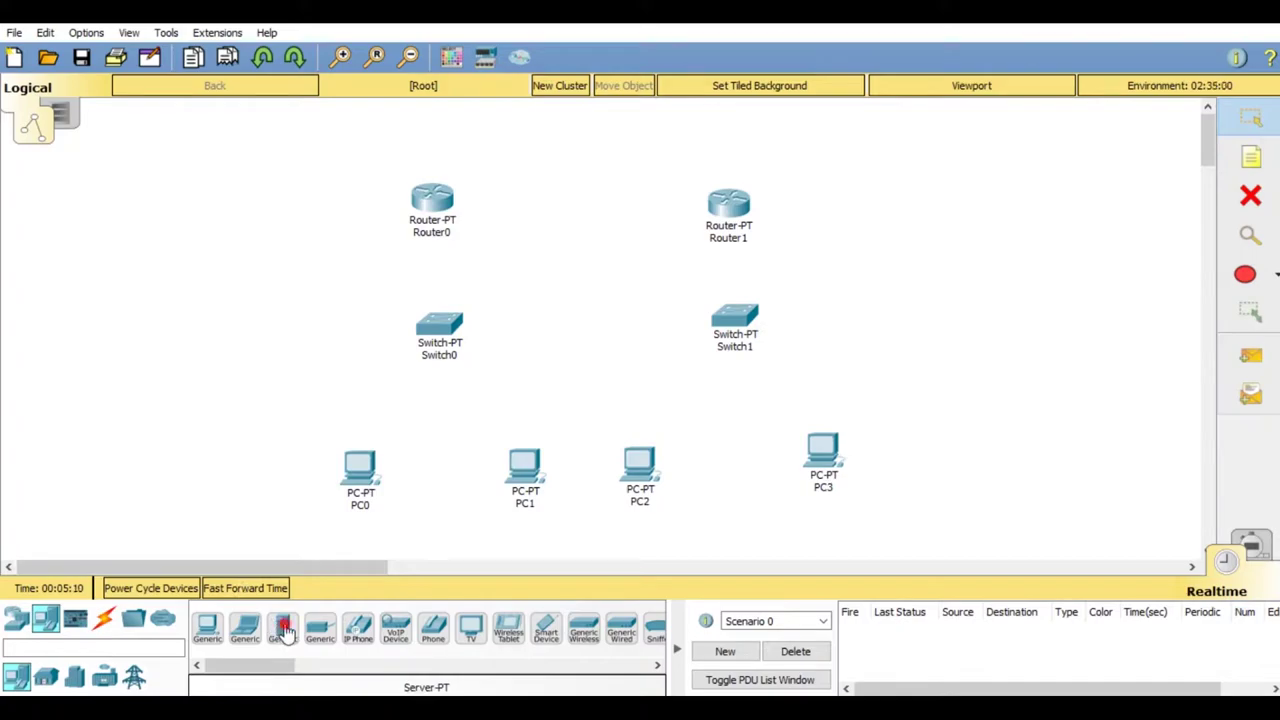
left_click(275, 343)
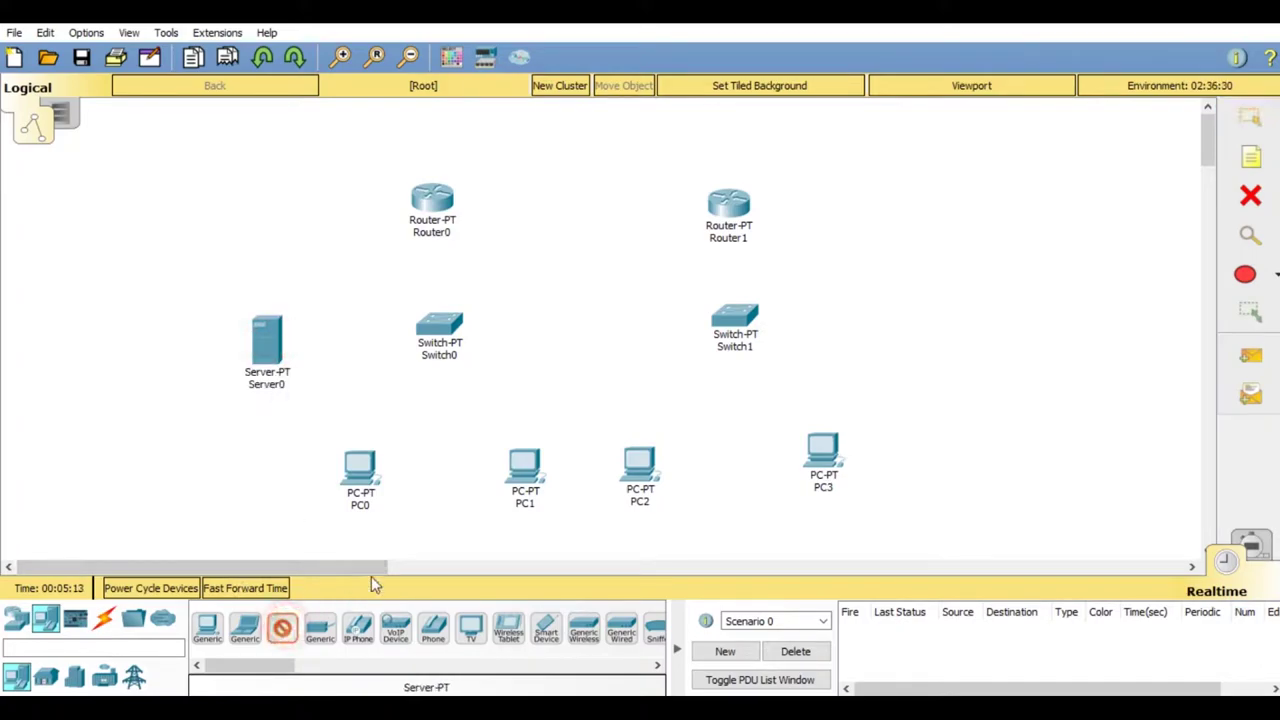
left_click(900, 302)
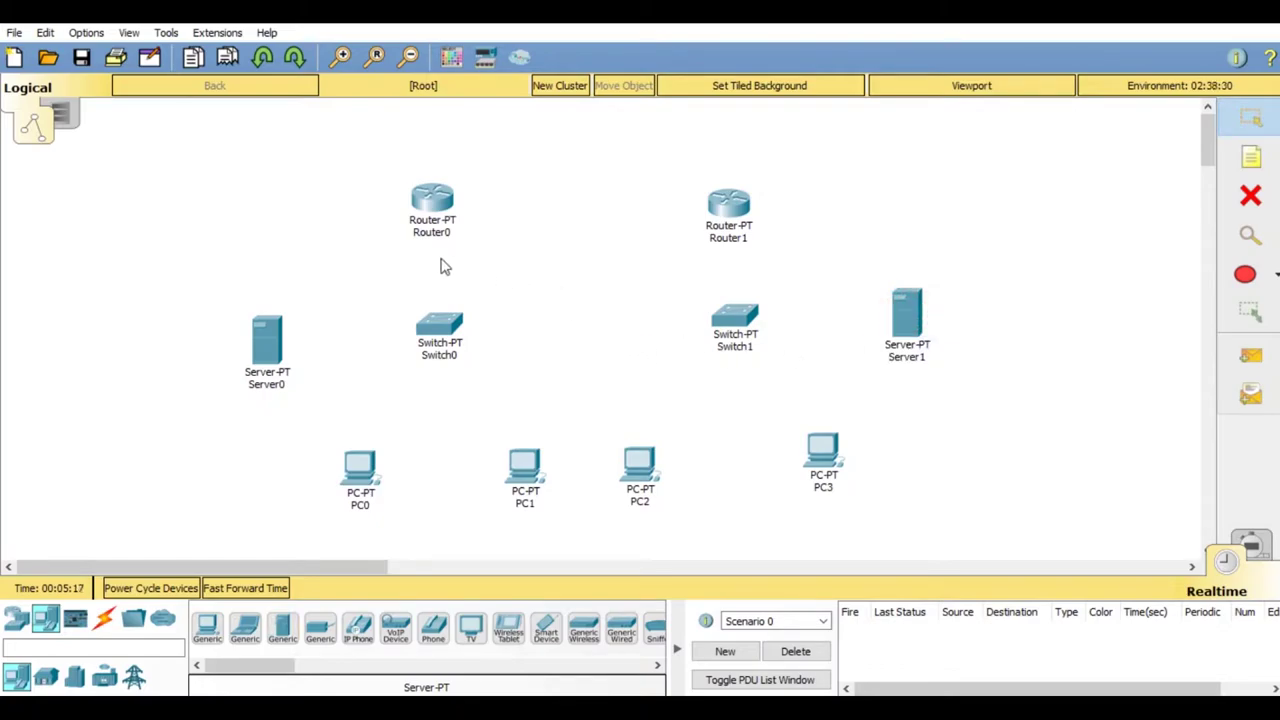
left_click(104, 617)
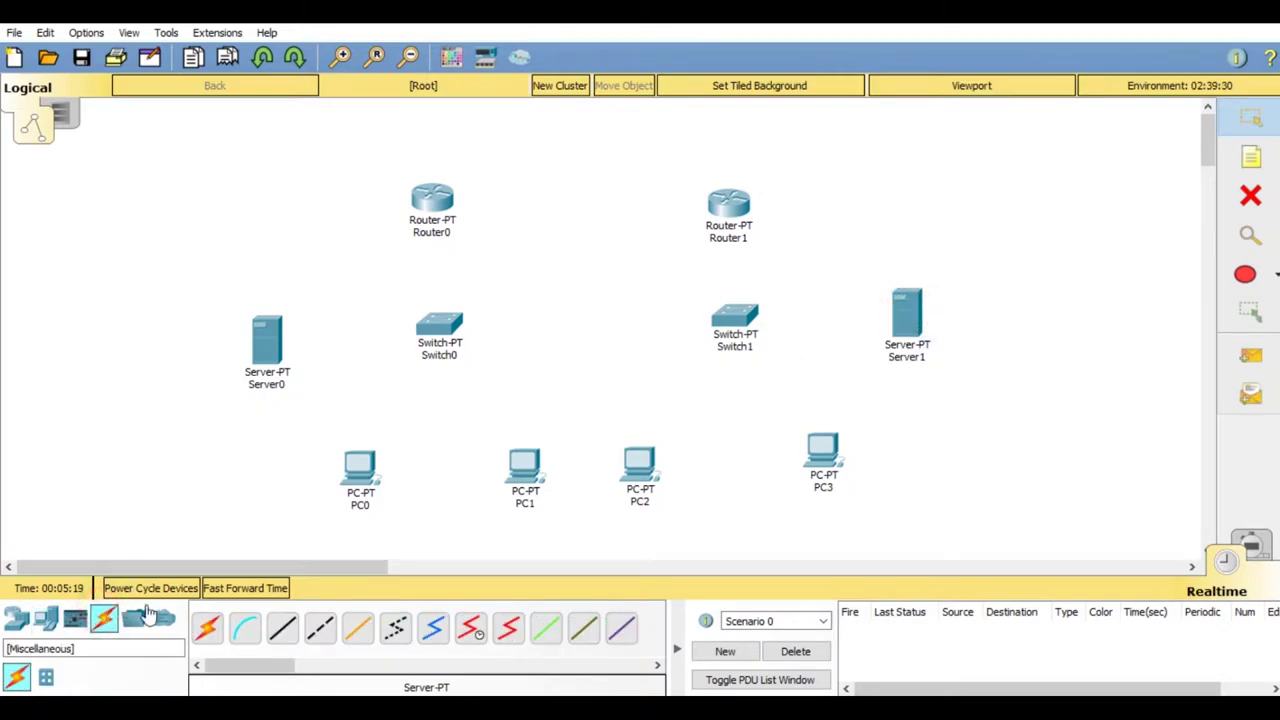
Step: Cable Router0 to Router1 and Switch0 to Router0 using automatic connection type
left_click(205, 625)
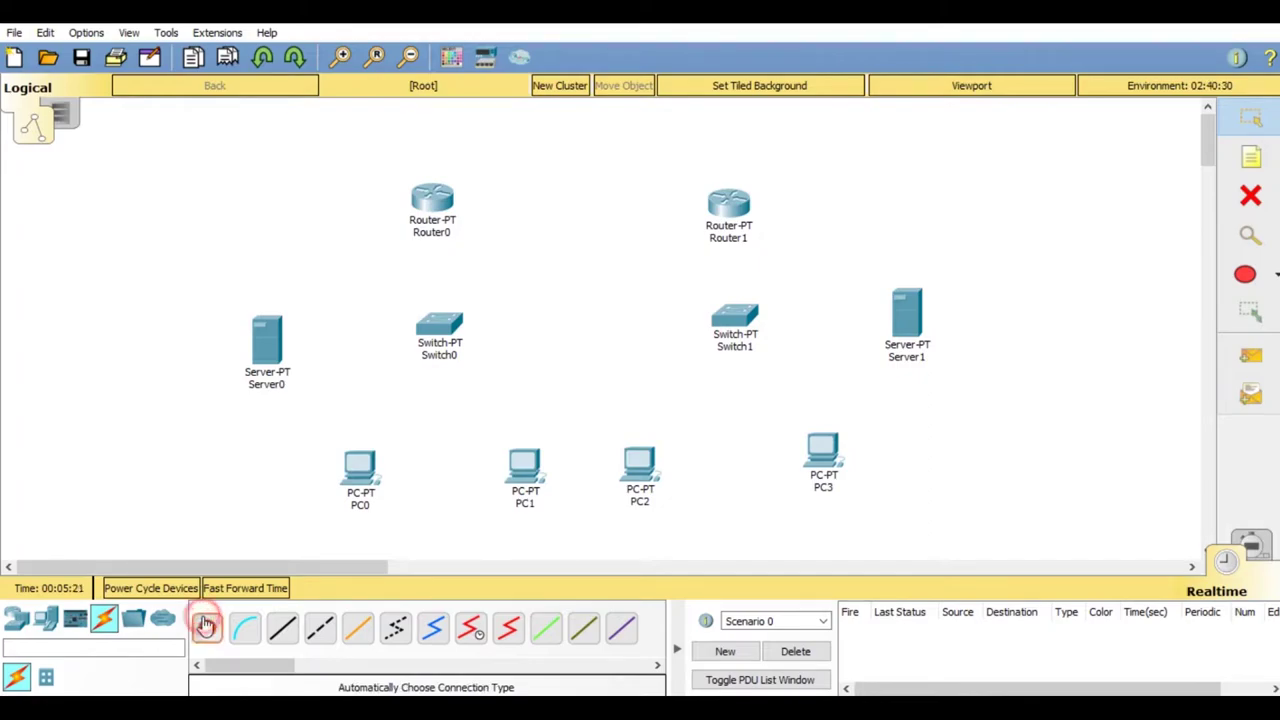
left_click(462, 197)
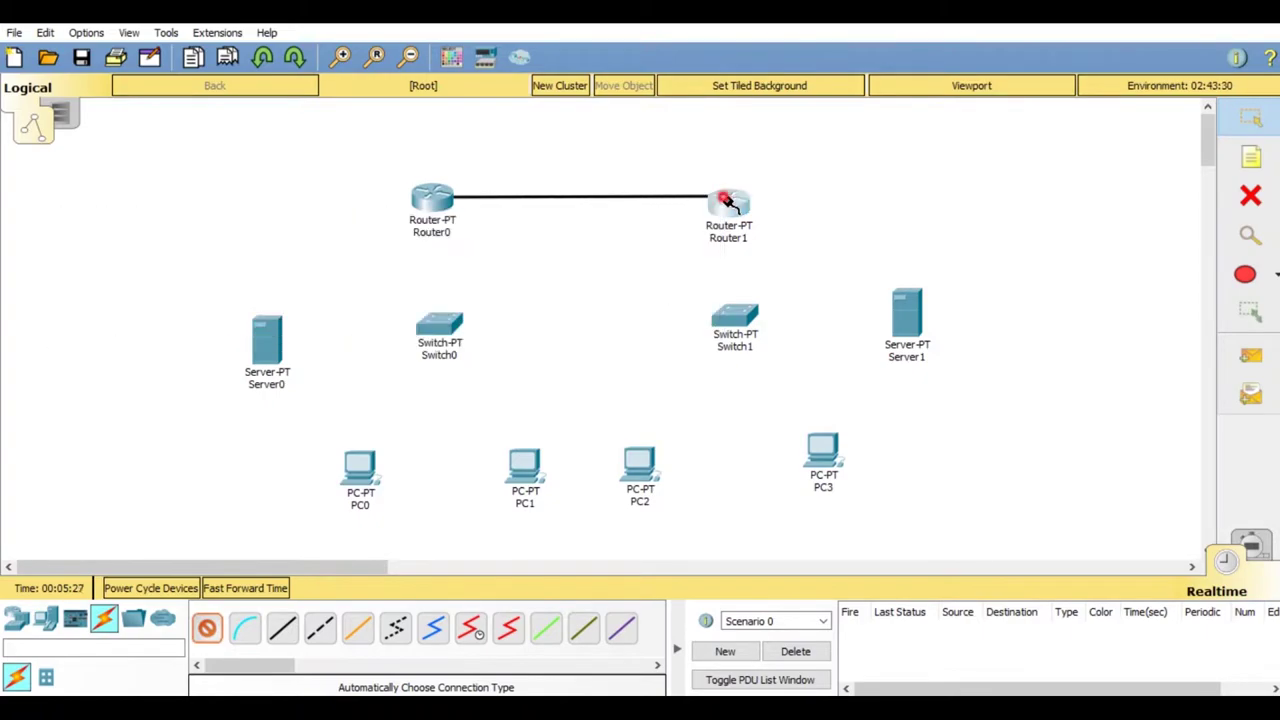
left_click(728, 203)
left_click(208, 630)
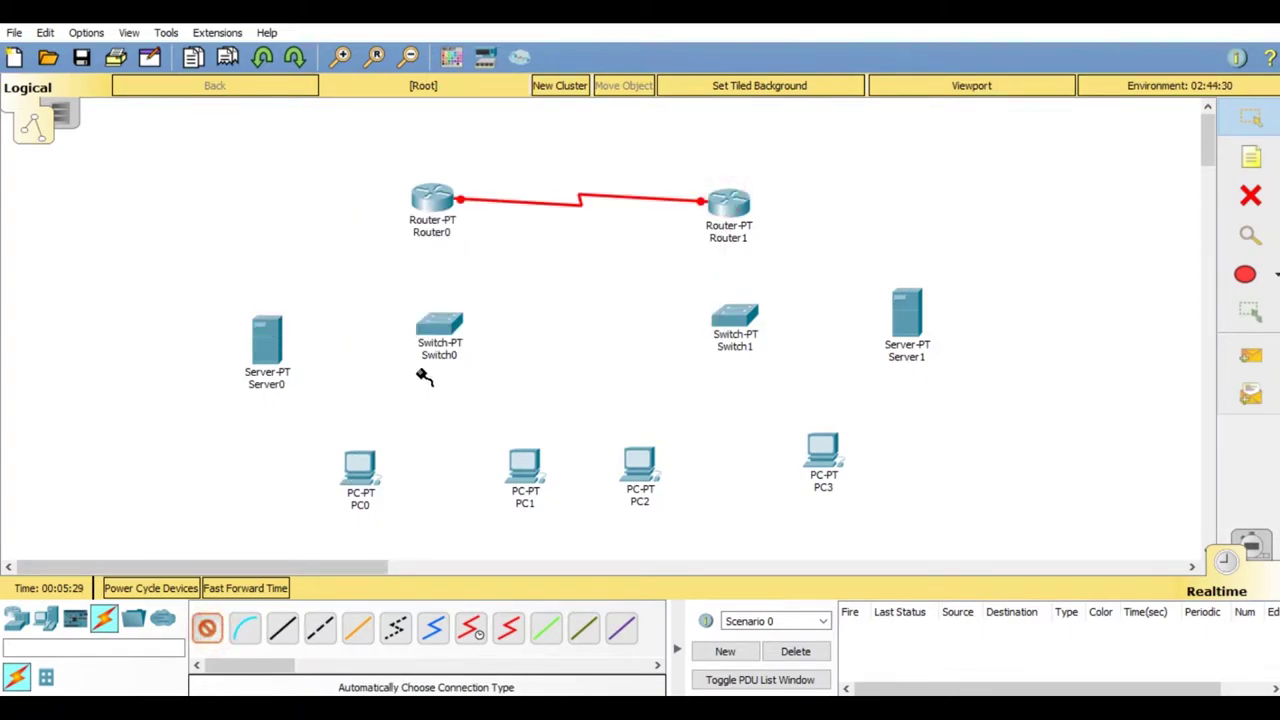
left_click(442, 322)
left_click(443, 222)
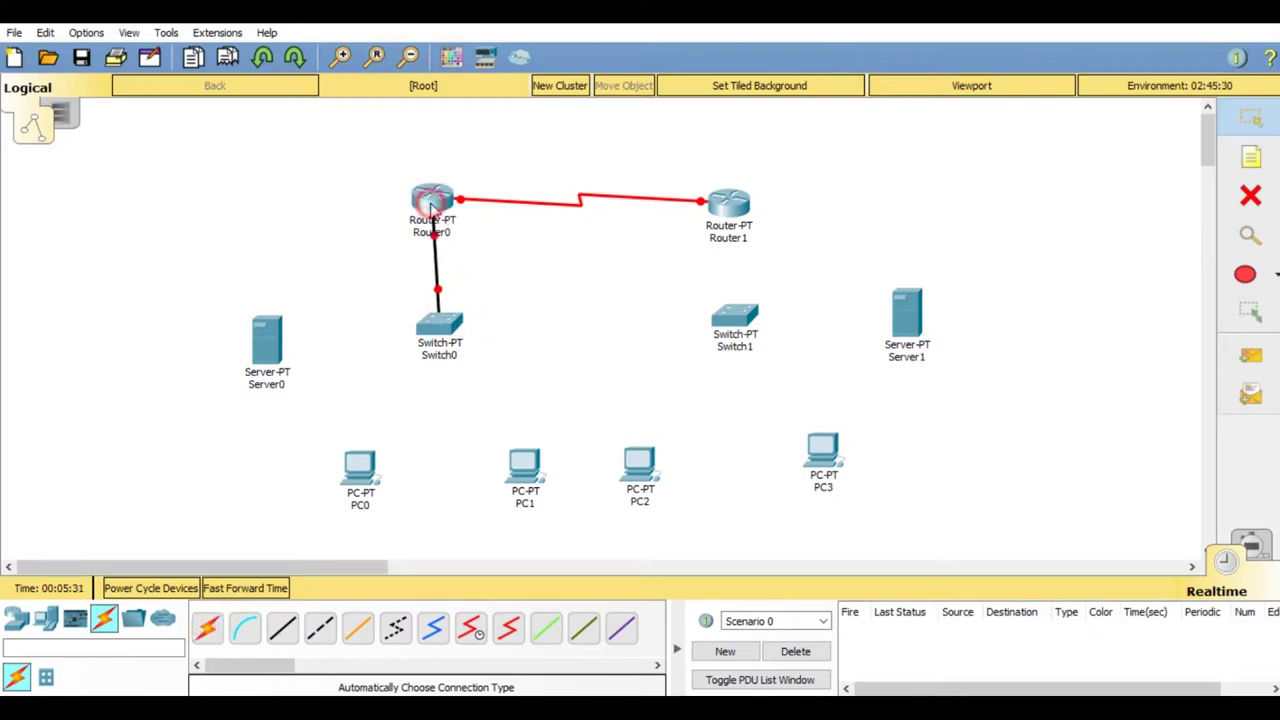
Step: Connect PC0, PC1 and Server0 to Switch0
left_click(352, 493)
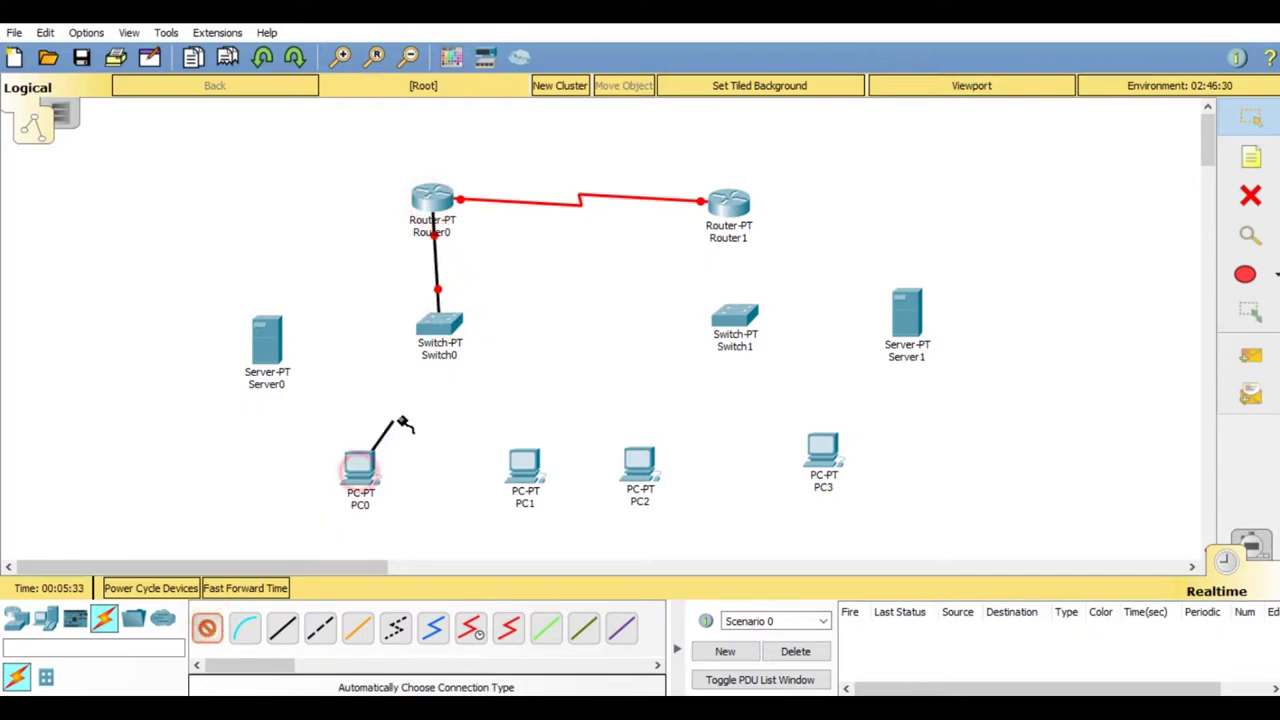
left_click(440, 330)
left_click(210, 628)
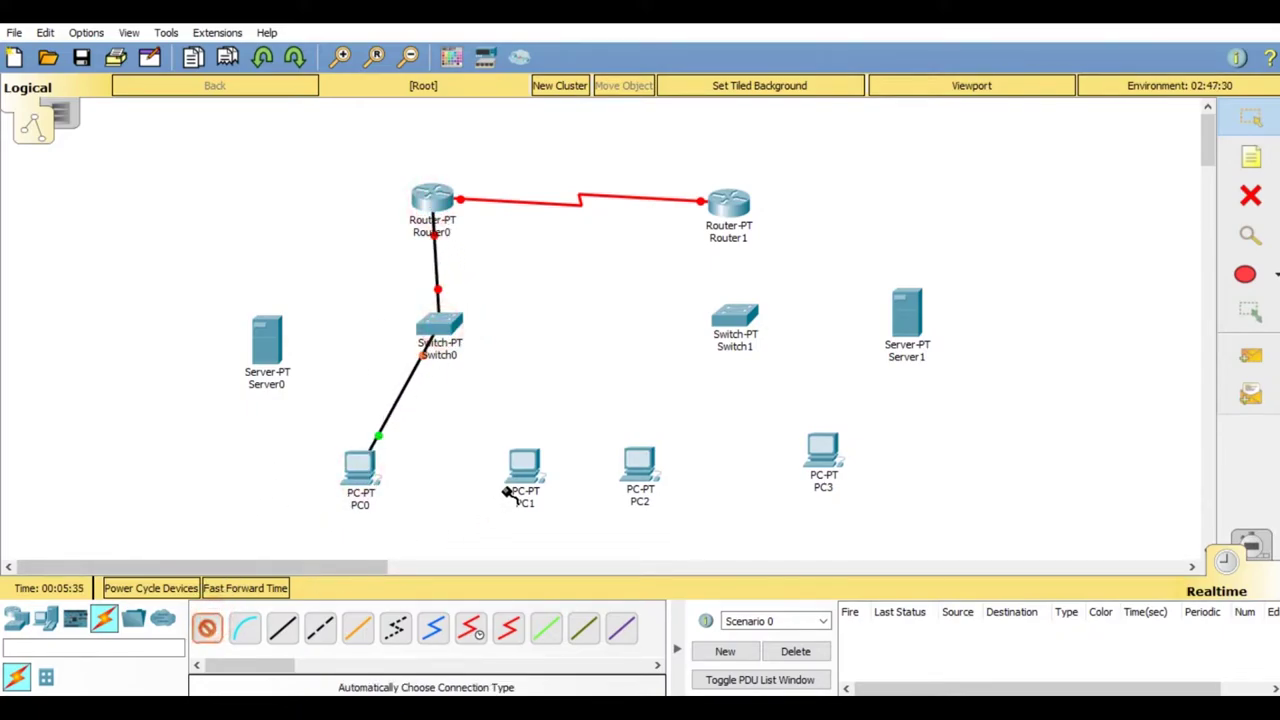
left_click(530, 478)
left_click(438, 330)
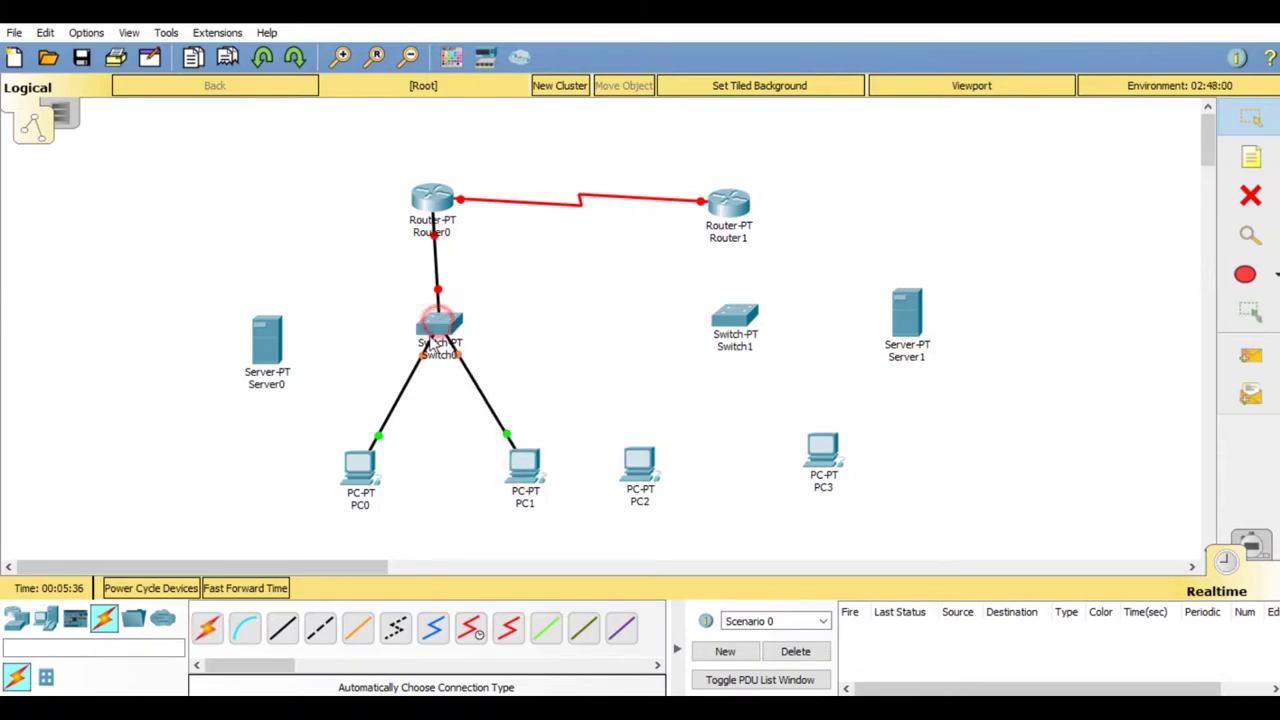
left_click(206, 628)
left_click(278, 345)
left_click(453, 320)
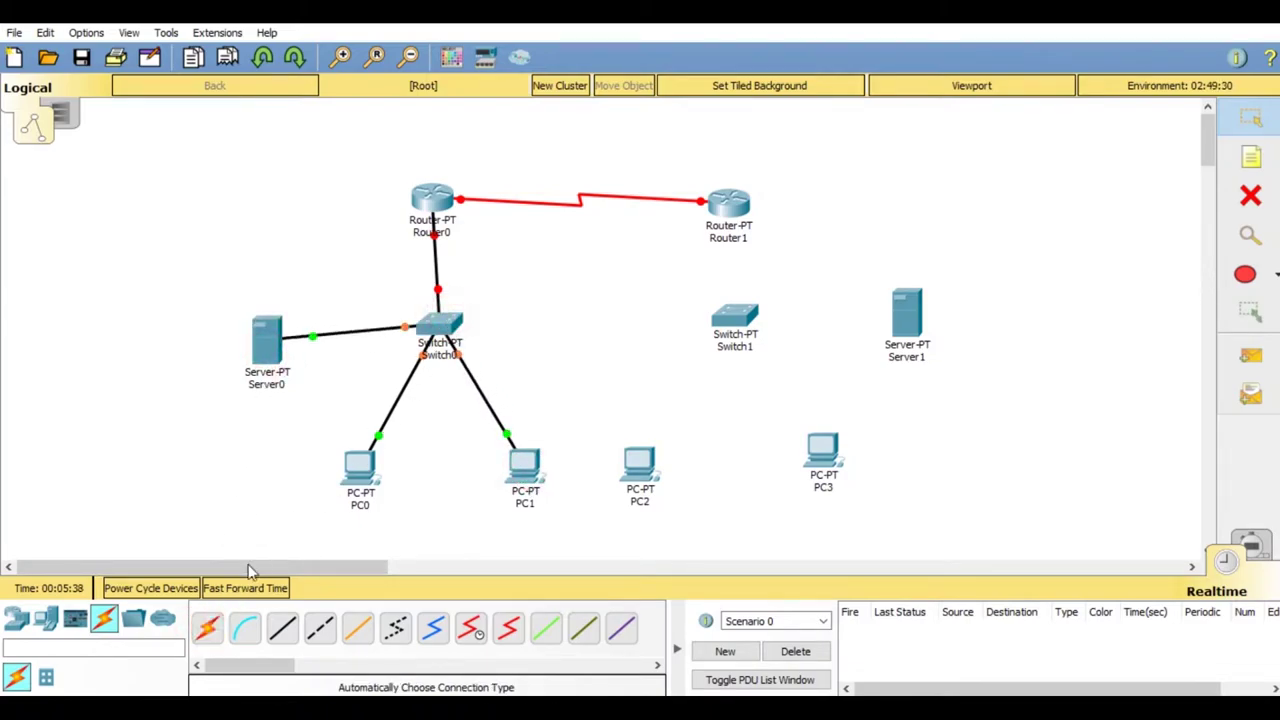
Step: Connect PC2 and PC3 to Switch1
left_click(206, 628)
left_click(640, 463)
left_click(735, 322)
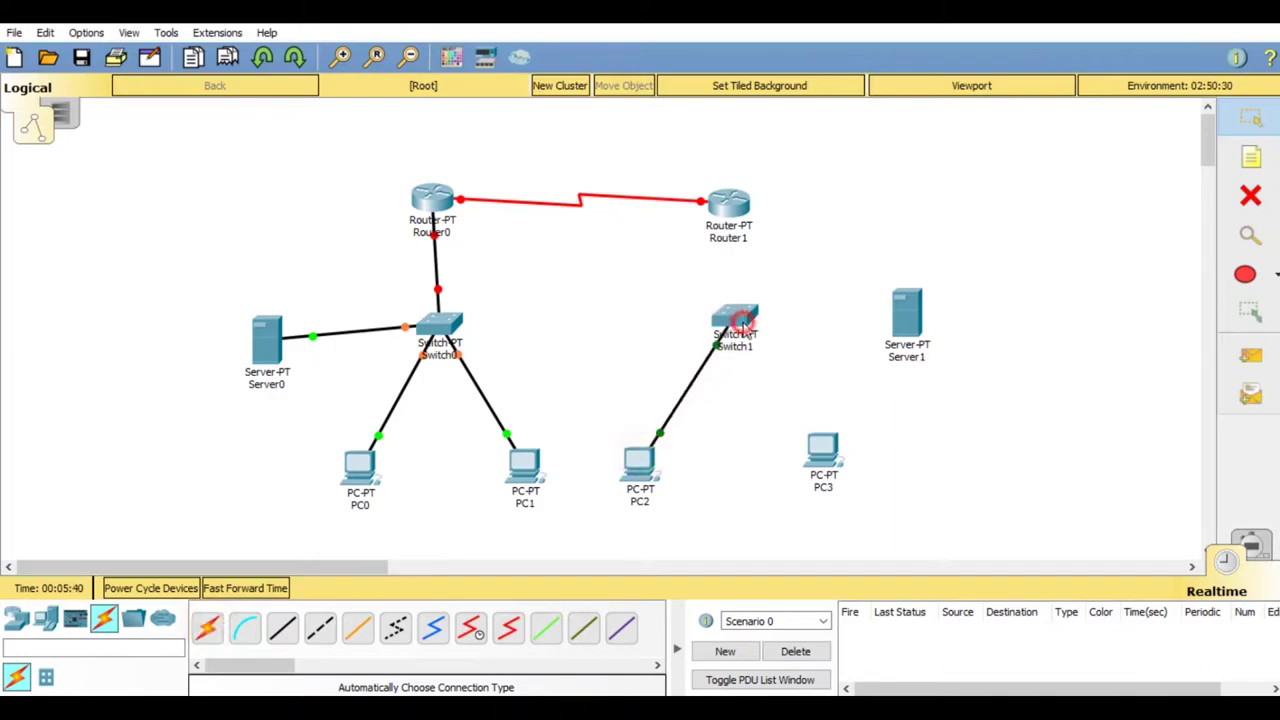
left_click(206, 628)
left_click(823, 450)
left_click(736, 320)
Step: Cable Switch1 to Router1 and Server1 to Switch1
left_click(208, 628)
left_click(745, 308)
left_click(730, 205)
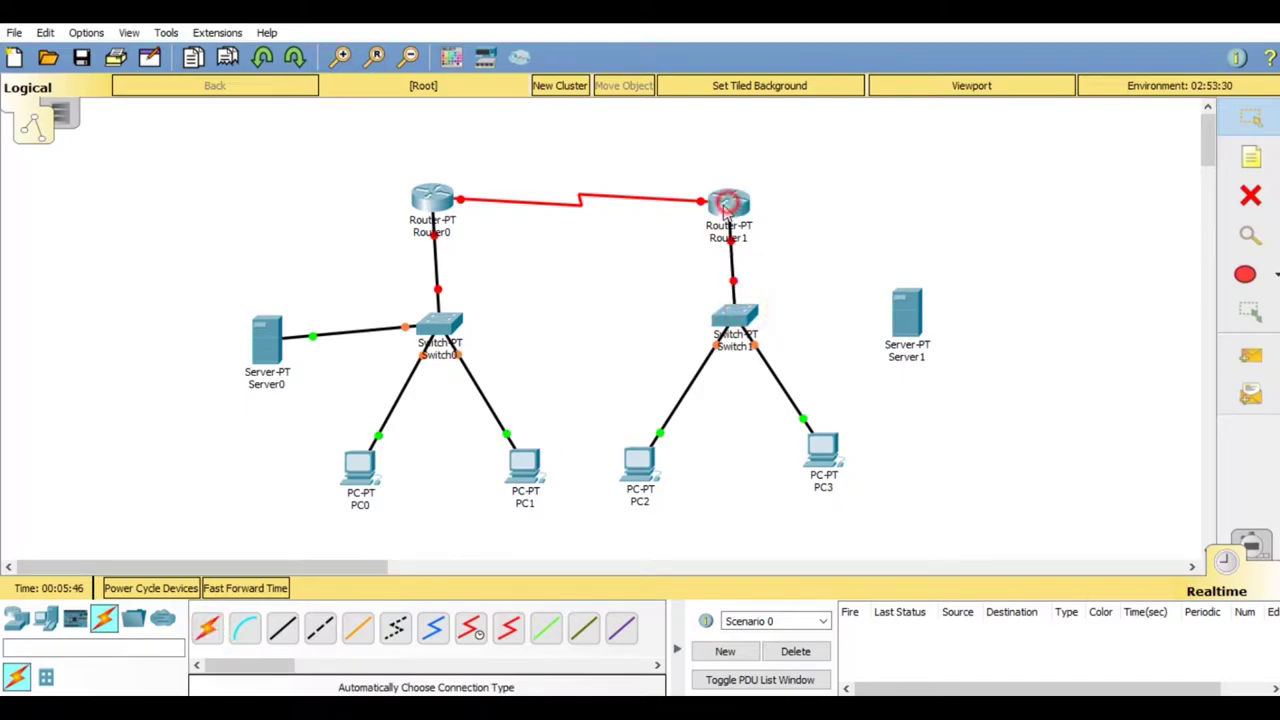
left_click(206, 628)
left_click(907, 316)
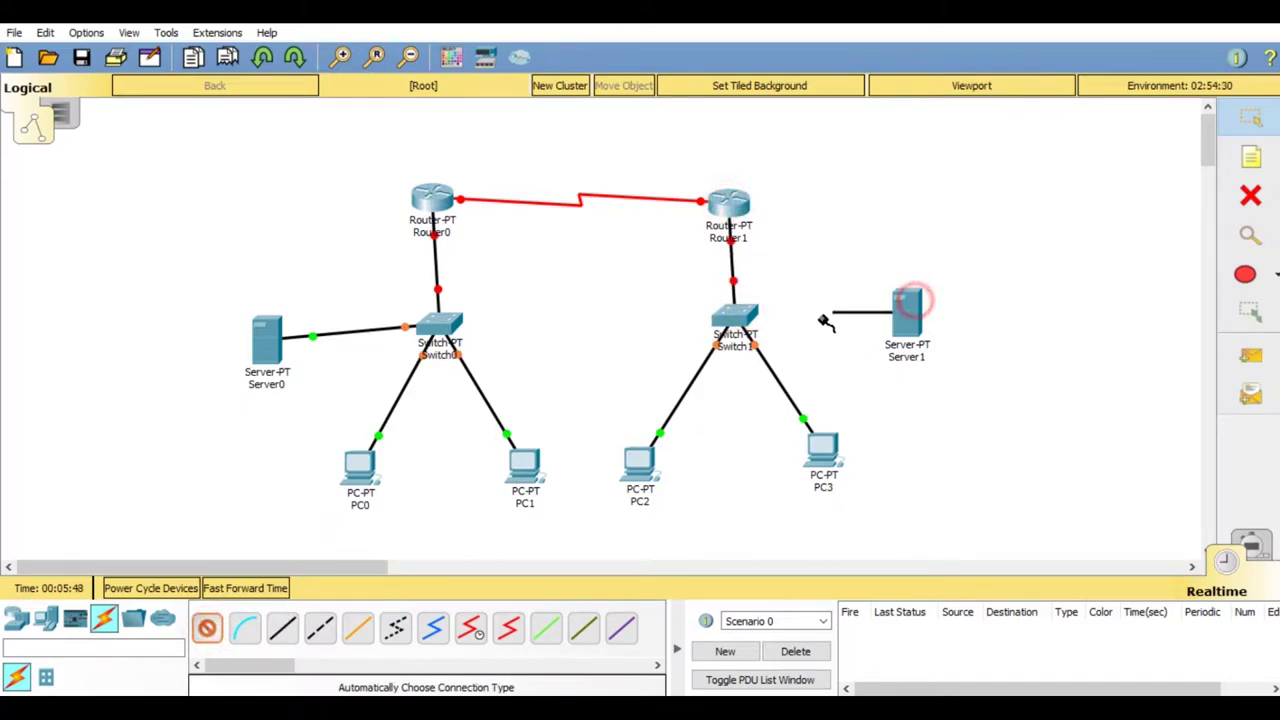
left_click(740, 316)
left_click(852, 218)
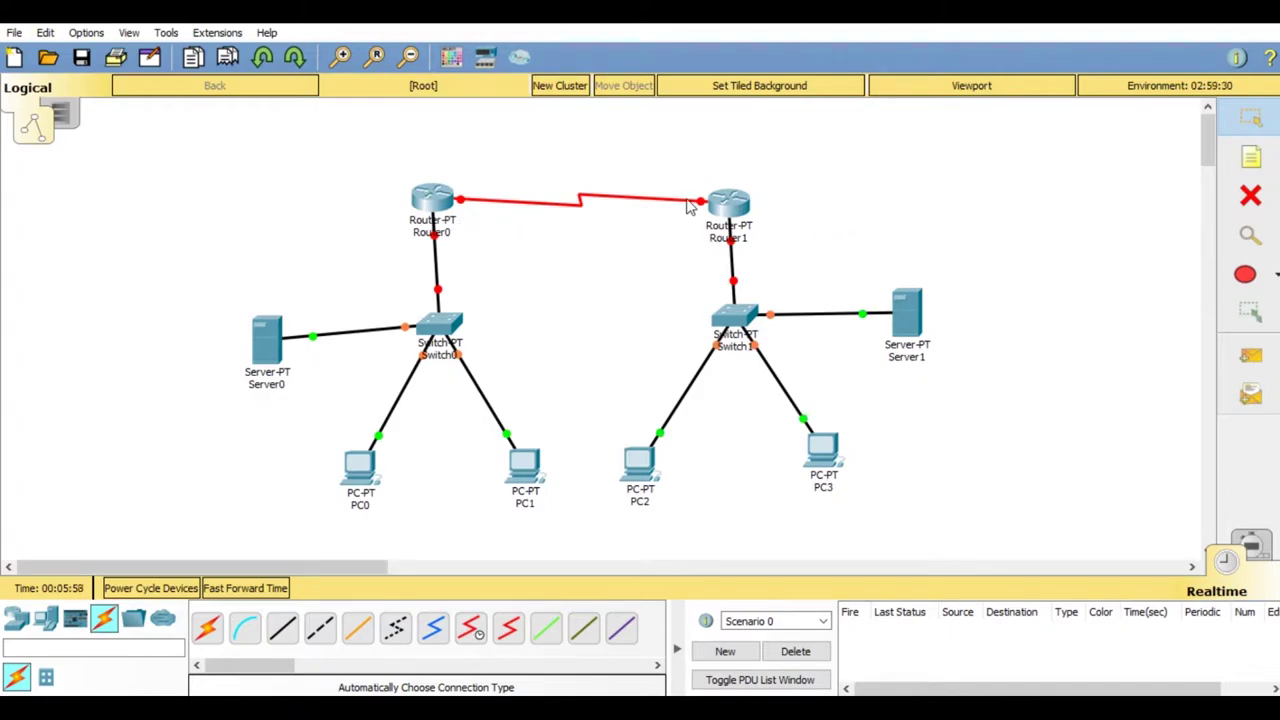
Step: Add notes 10.10.10.10 above Router0 and 10.10.10.11 near Router1
left_click(1251, 157)
left_click(455, 170)
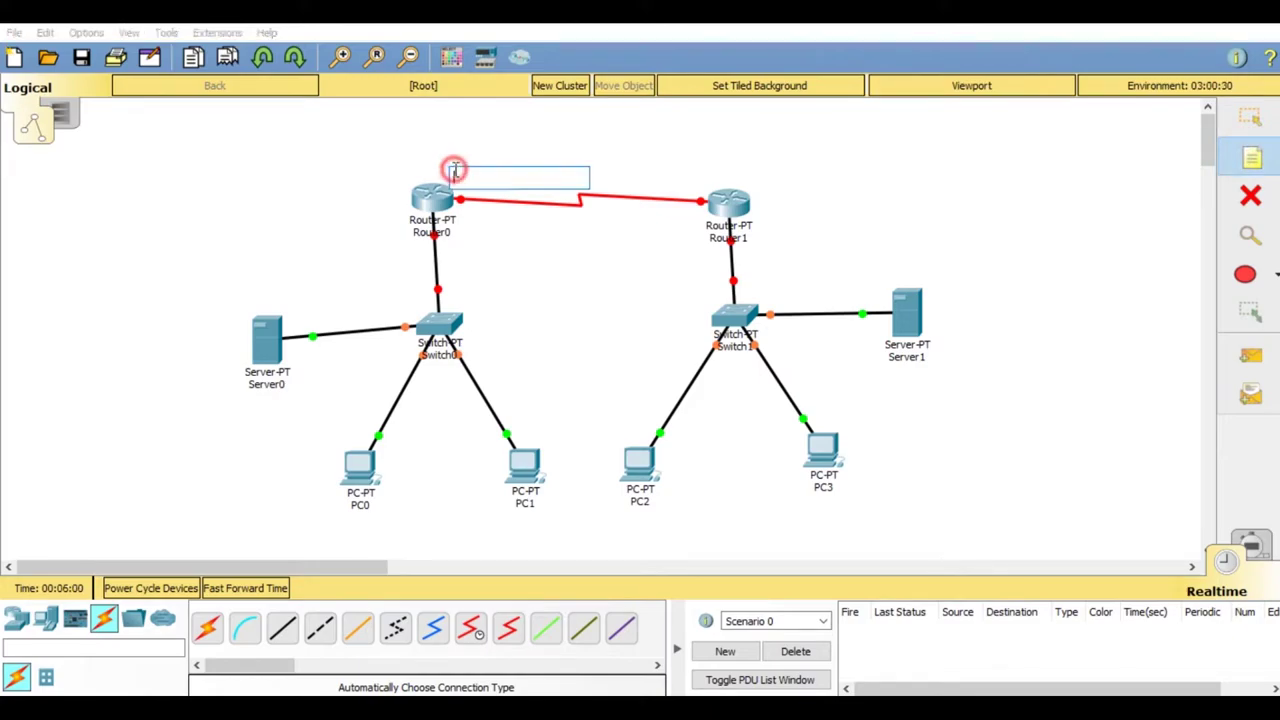
type("10.10")
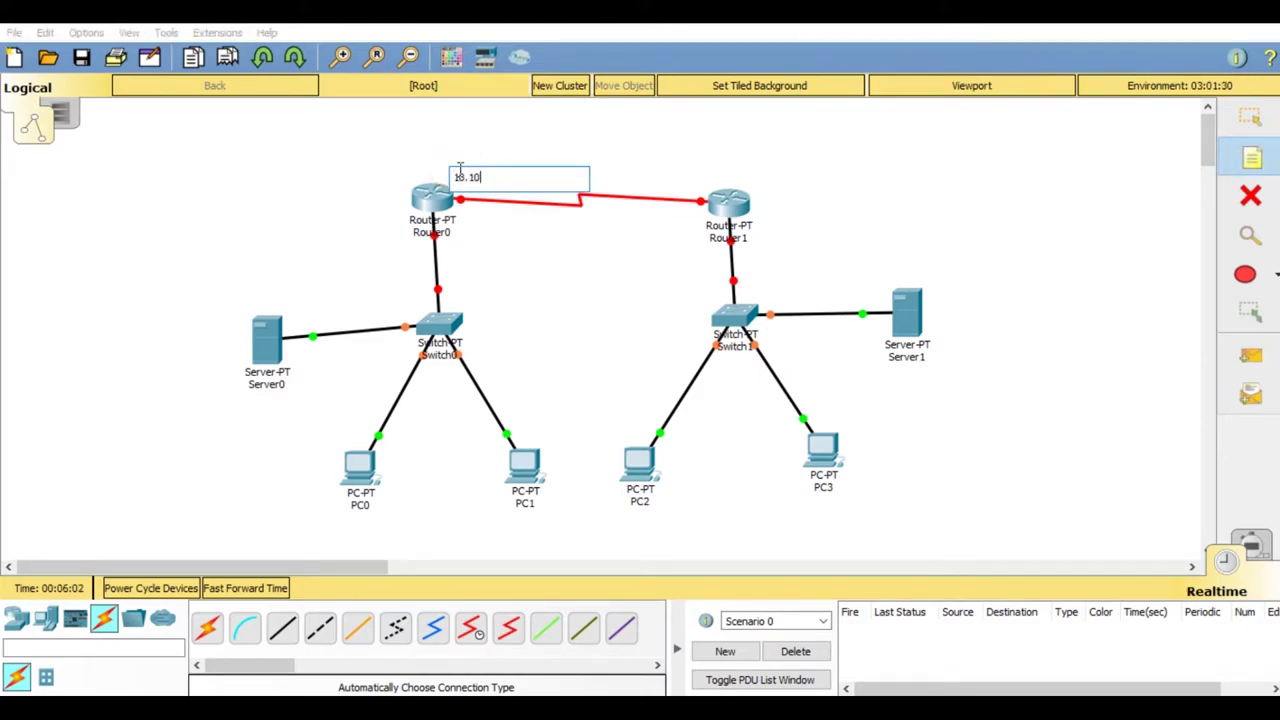
type(".10.10")
left_click(640, 177)
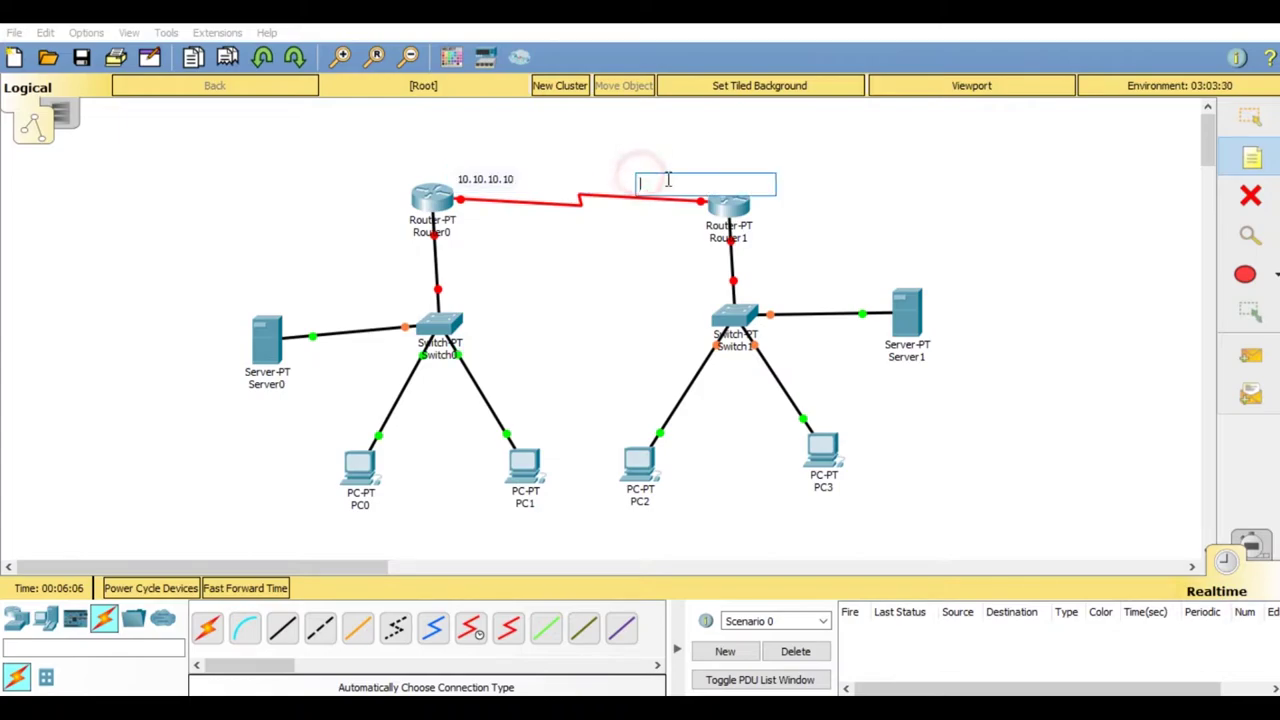
type("10.10.10.")
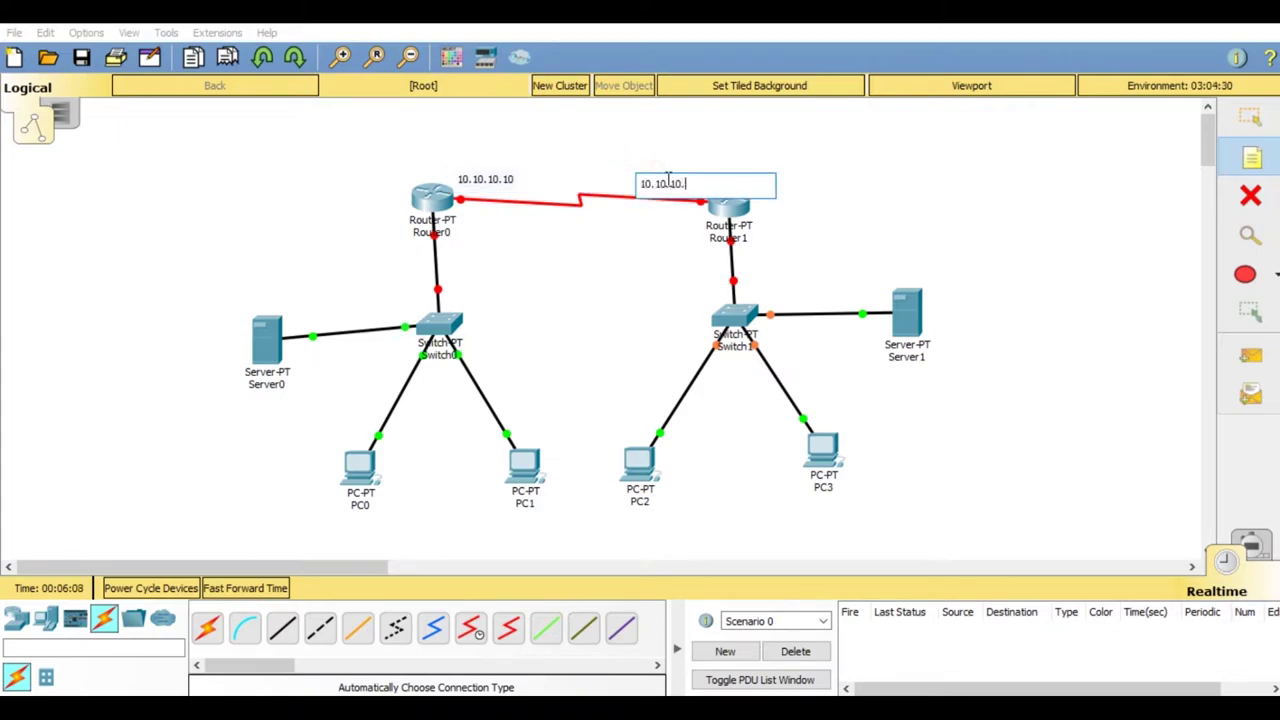
type("11")
Step: Add notes 192.168.0.0 and 192.168.1.0 beside the two router–switch links
left_click(462, 264)
type("192.168.0.0")
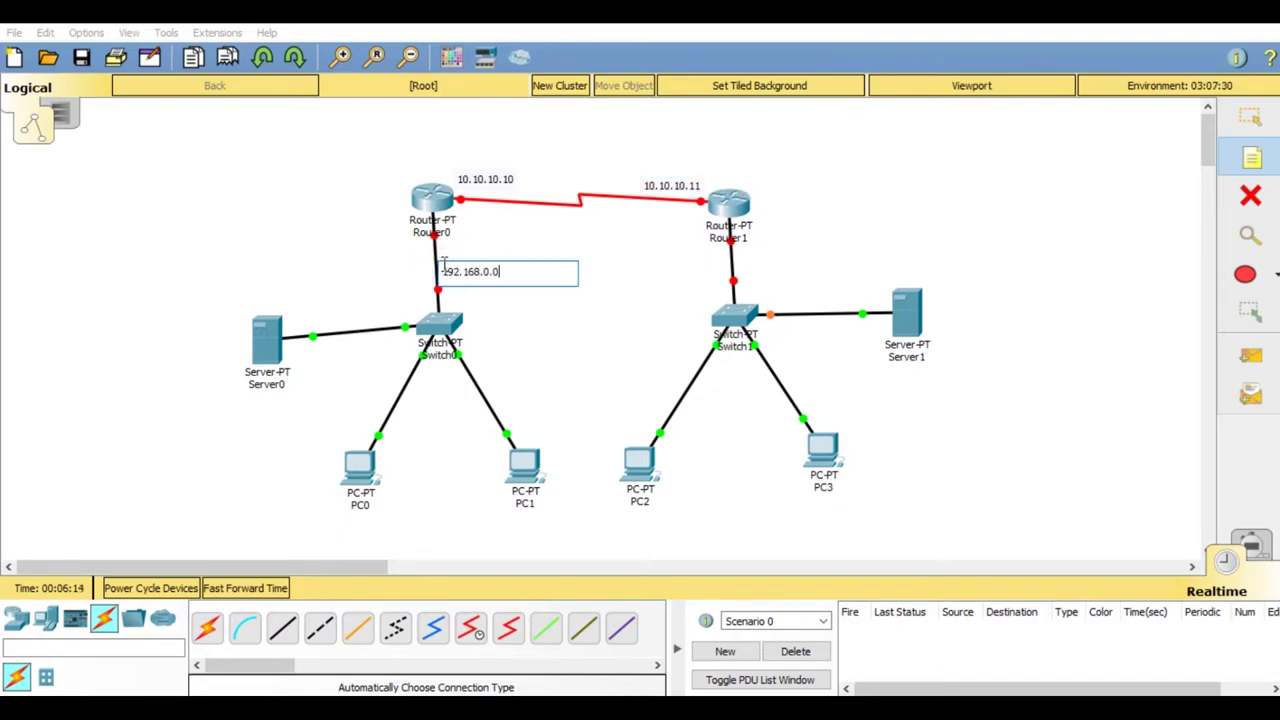
left_click(752, 254)
type("192.168.1.0")
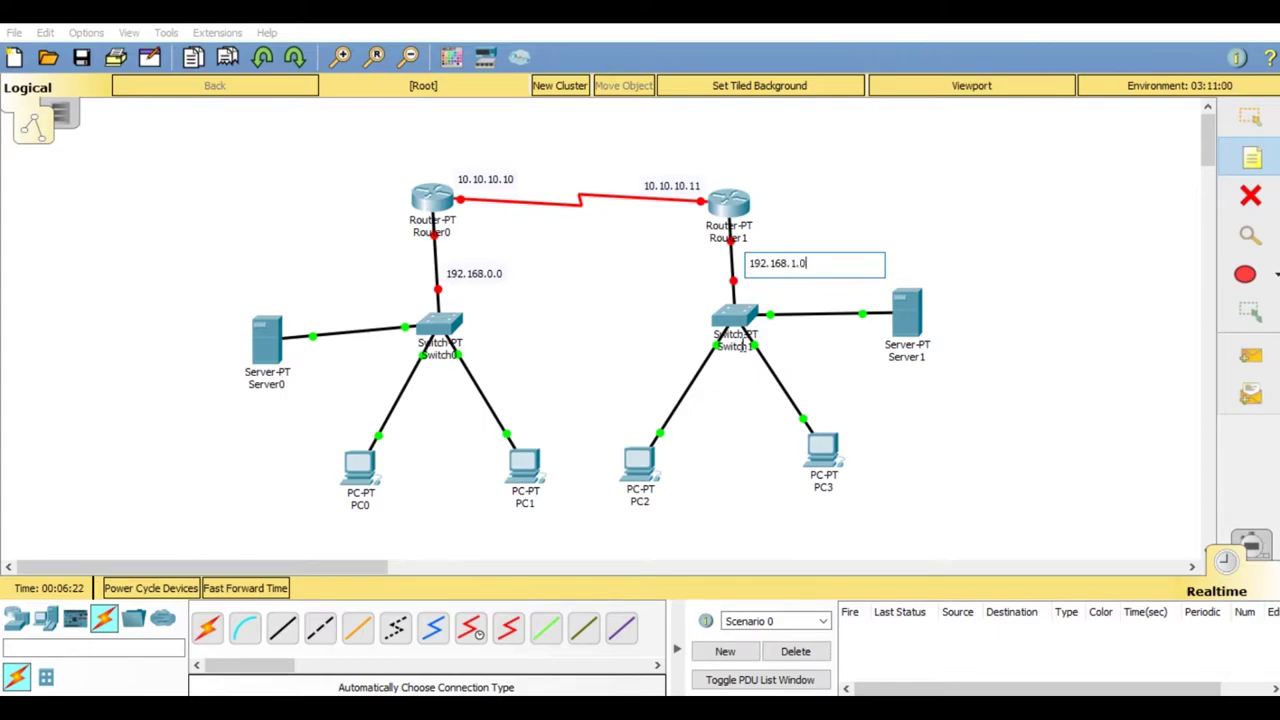
left_click(1250, 118)
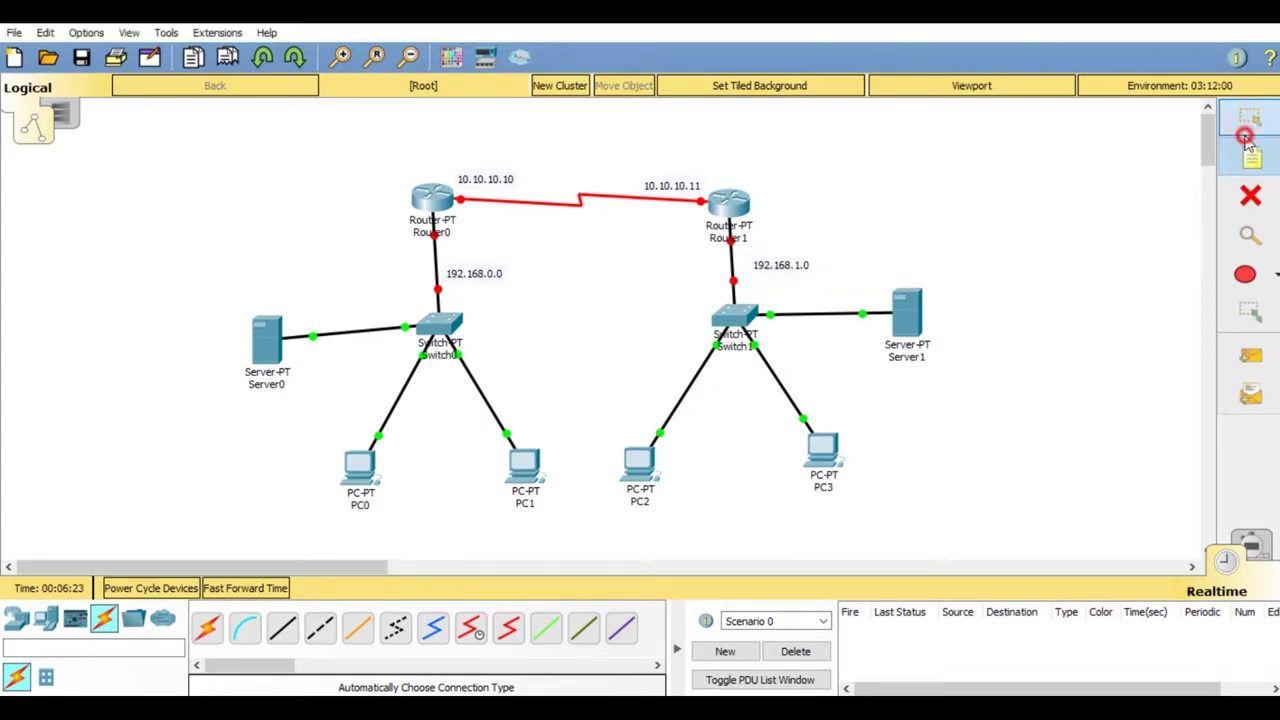
Step: Rename Server1 to DHCP2
left_click(735, 347)
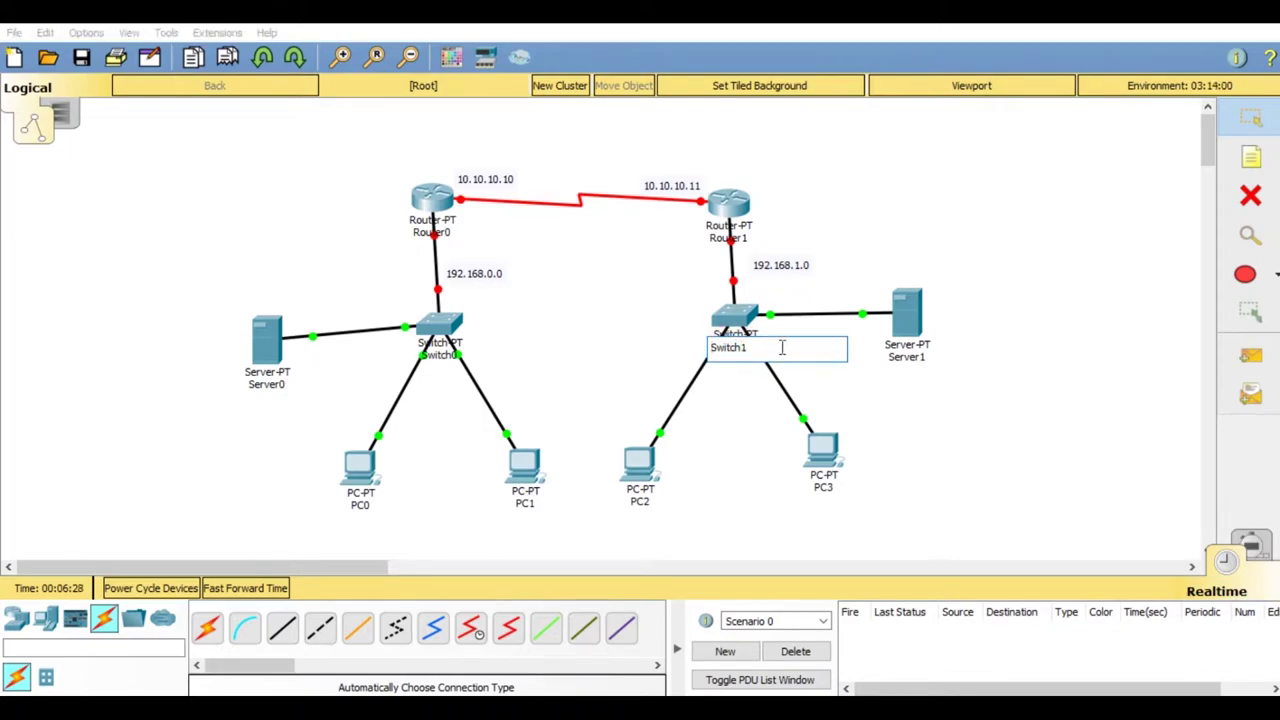
left_click(901, 352)
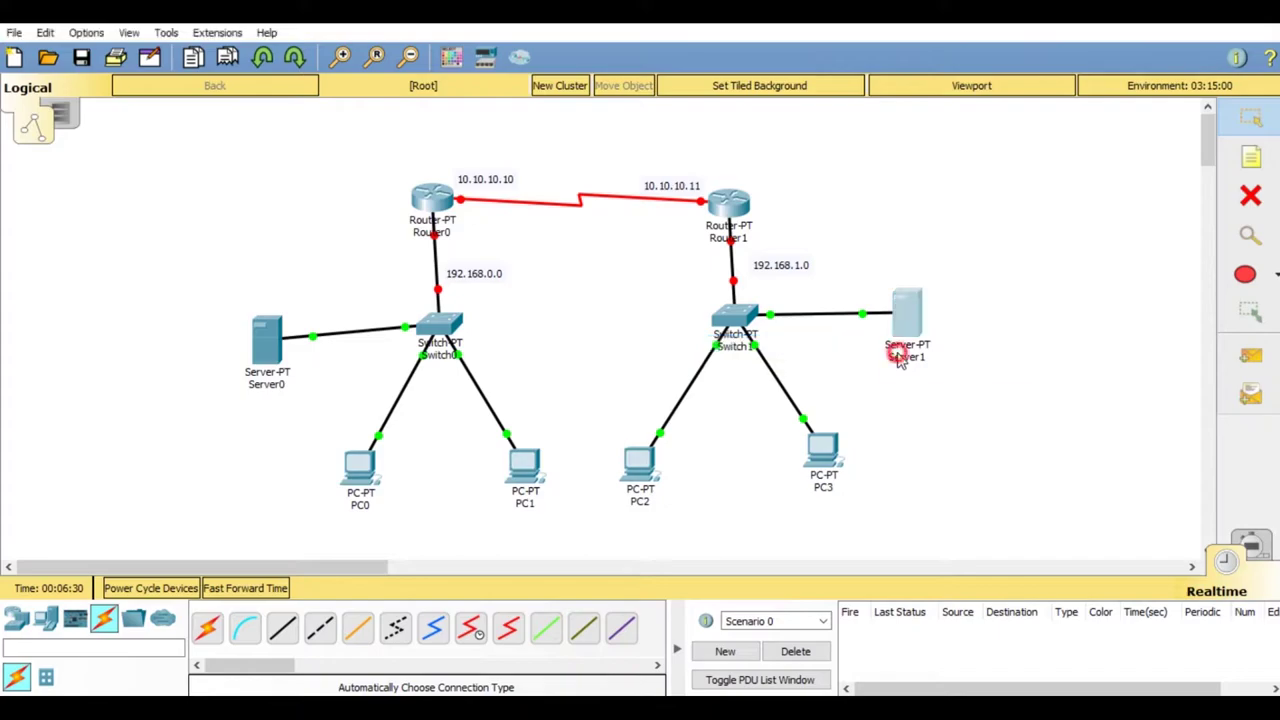
left_click(937, 358)
left_click_drag(937, 358, 871, 363)
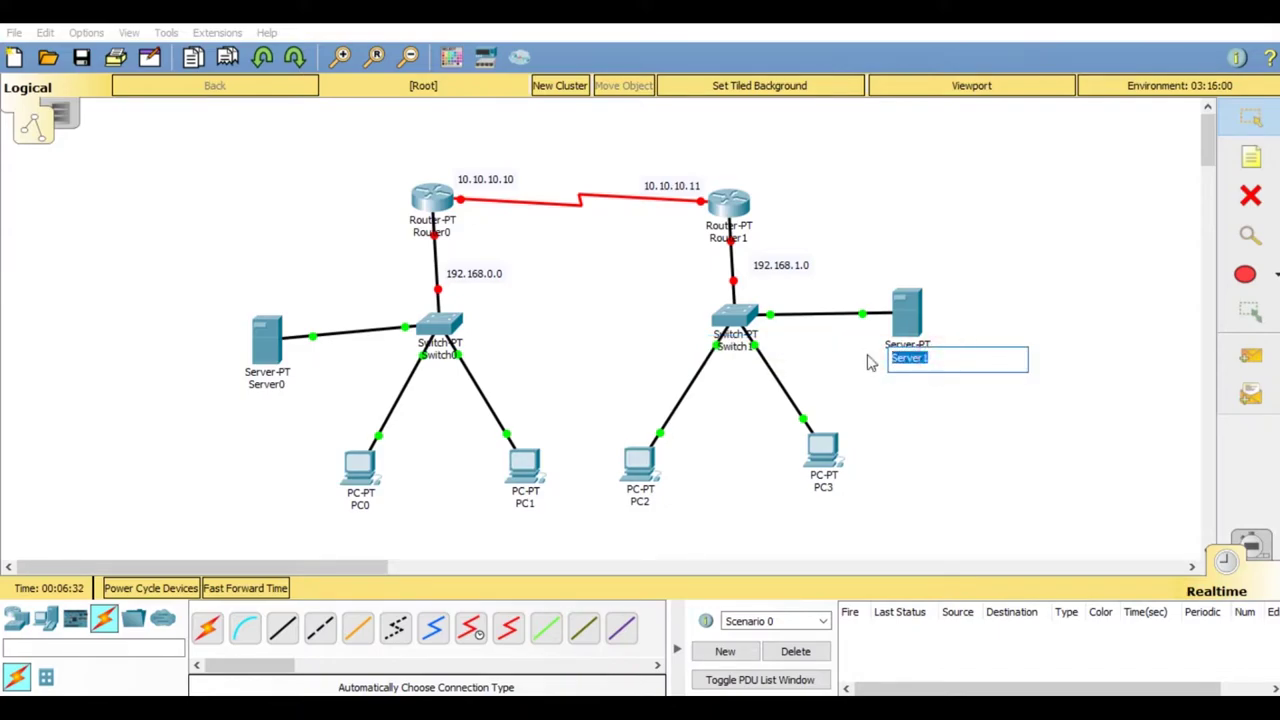
type("DHCP2")
Step: Rename Server0 to DHCP1, then open Router0's settings window
left_click(266, 384)
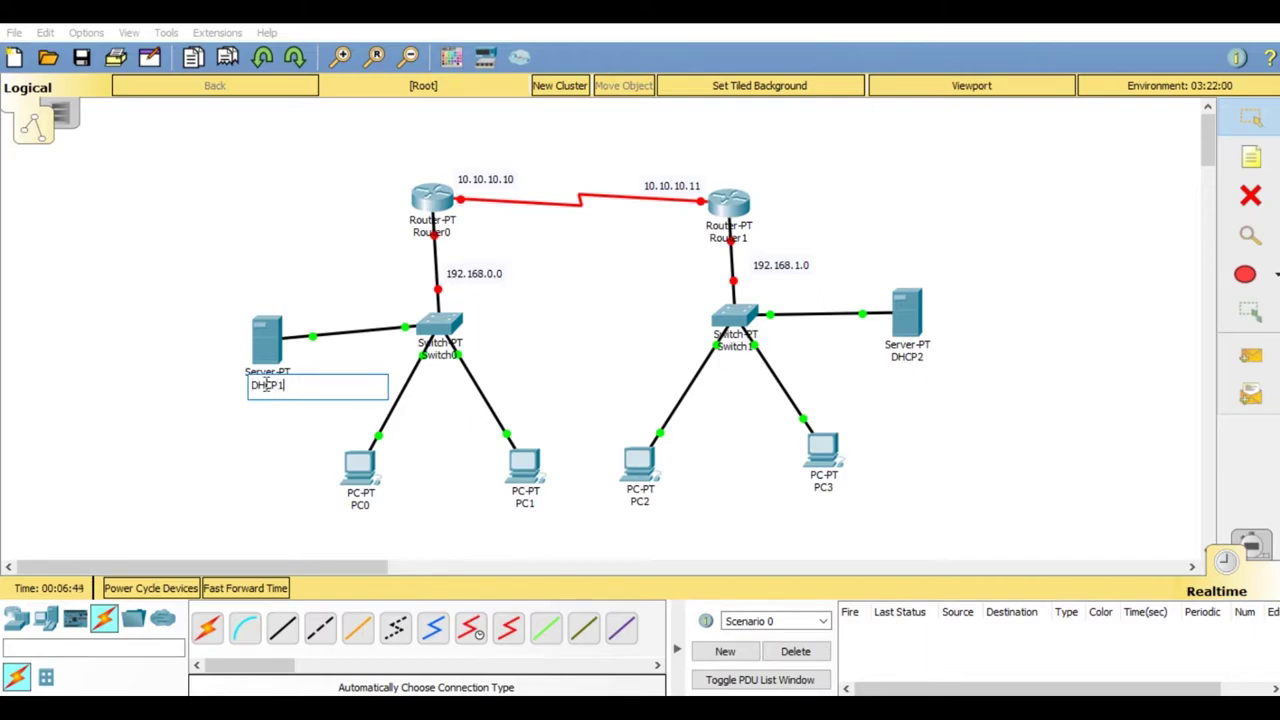
left_click(270, 438)
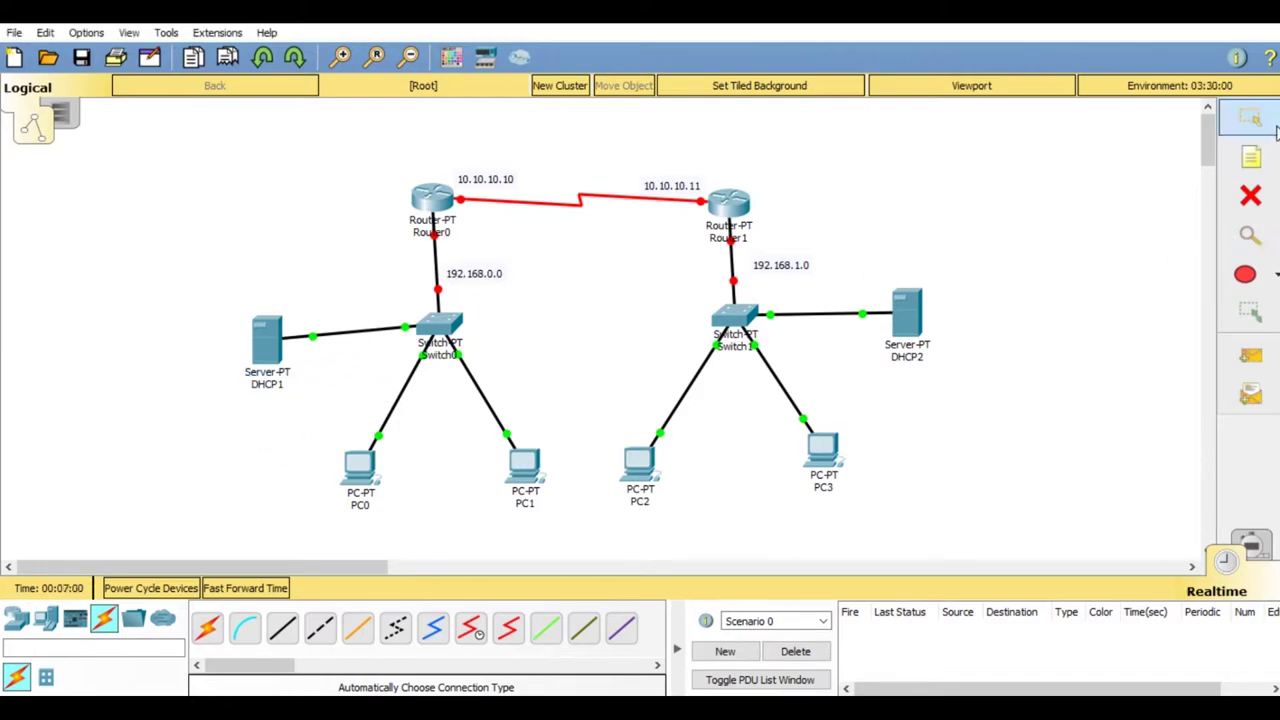
left_click(432, 207)
left_click_drag(496, 95, 680, 94)
Step: Give FastEthernet0/0 IP 192.168.0.1, mask 255.255.255.0, and turn the port on
left_click(663, 125)
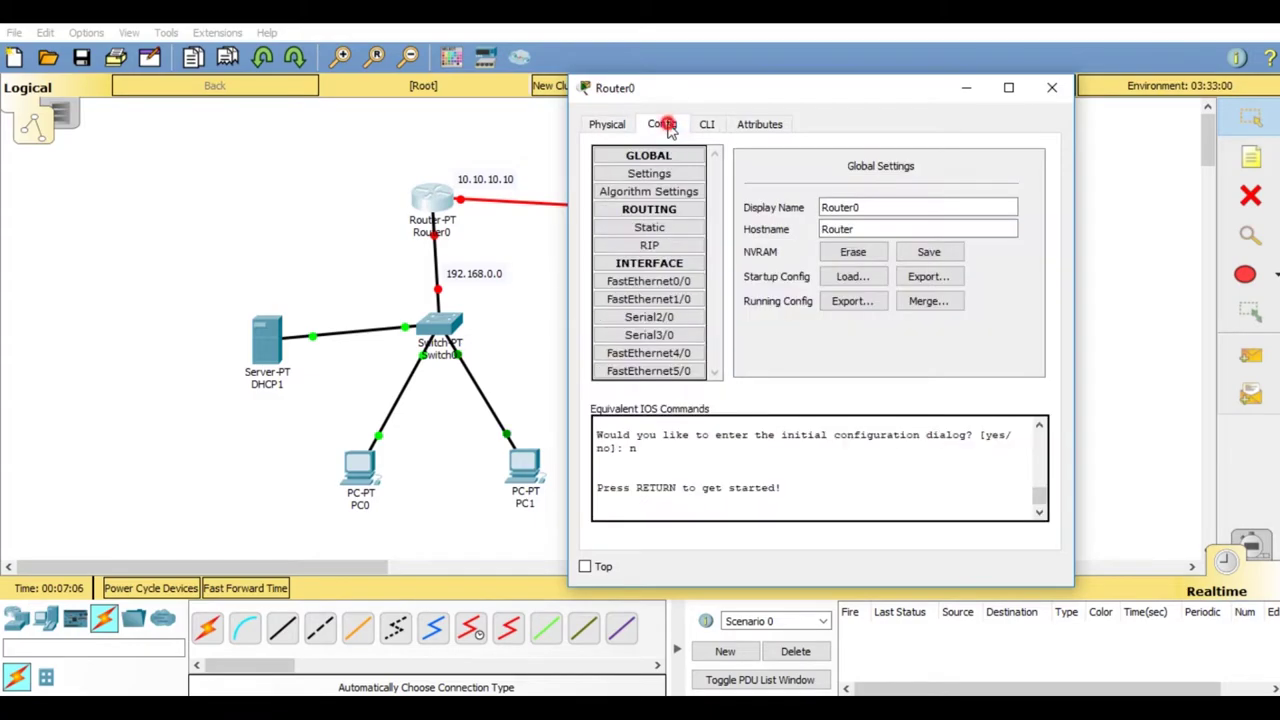
left_click(668, 281)
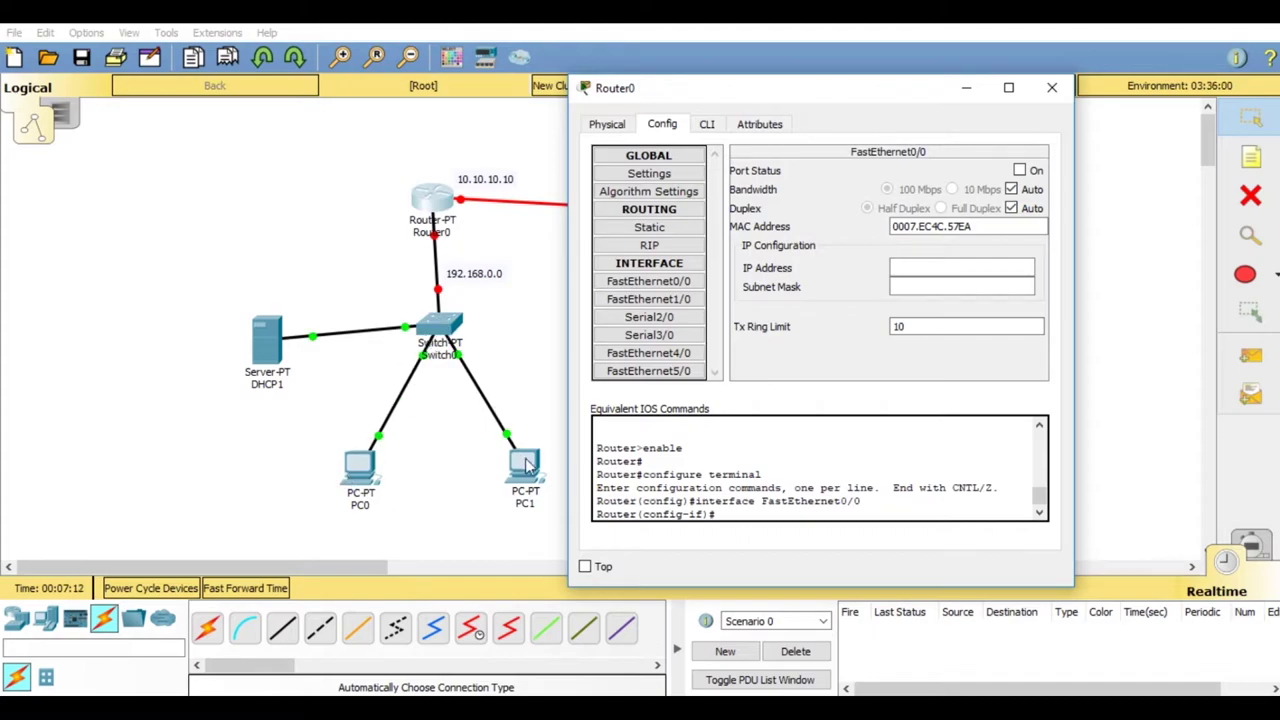
left_click(945, 266)
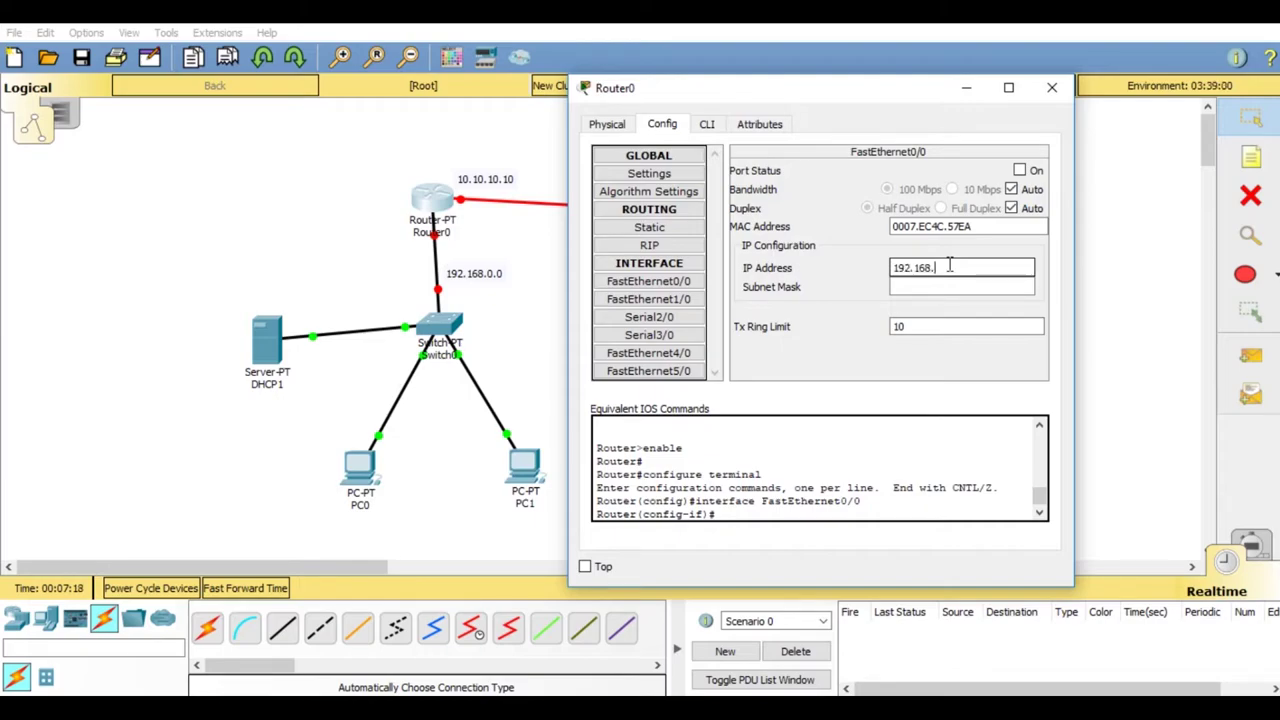
type("192.168.0.1")
key("Tab")
left_click(936, 287)
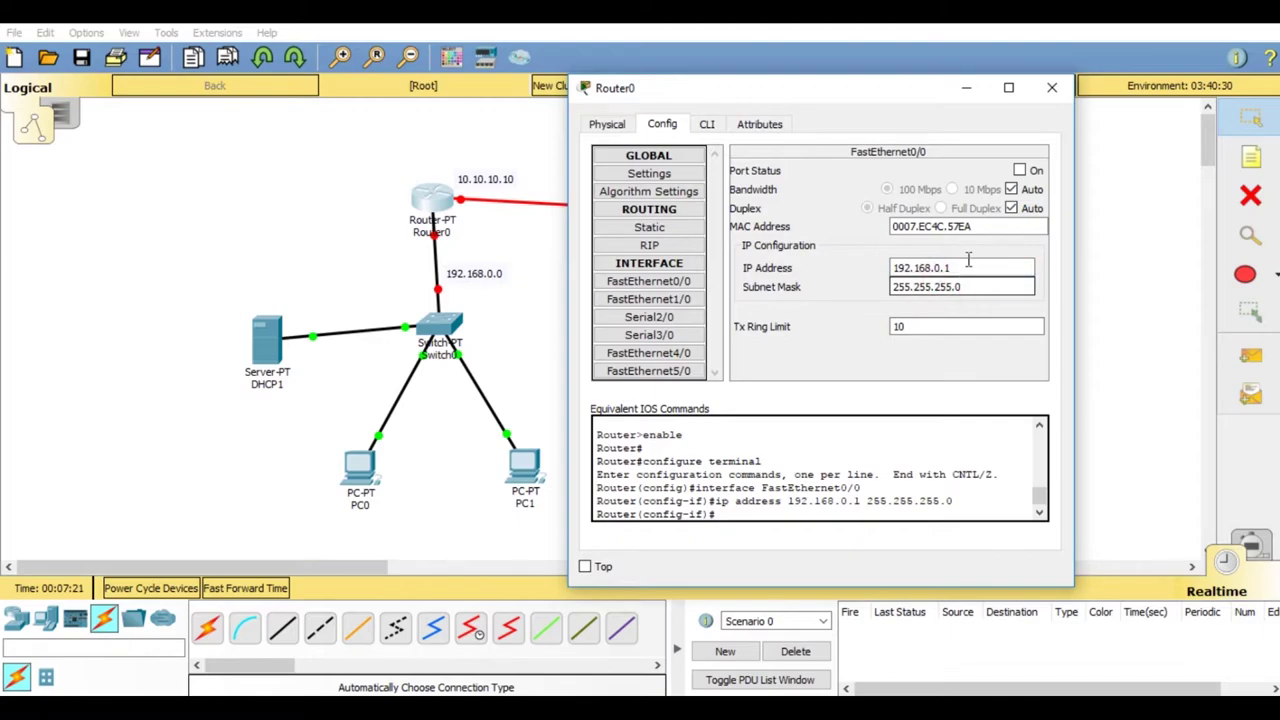
left_click(1030, 172)
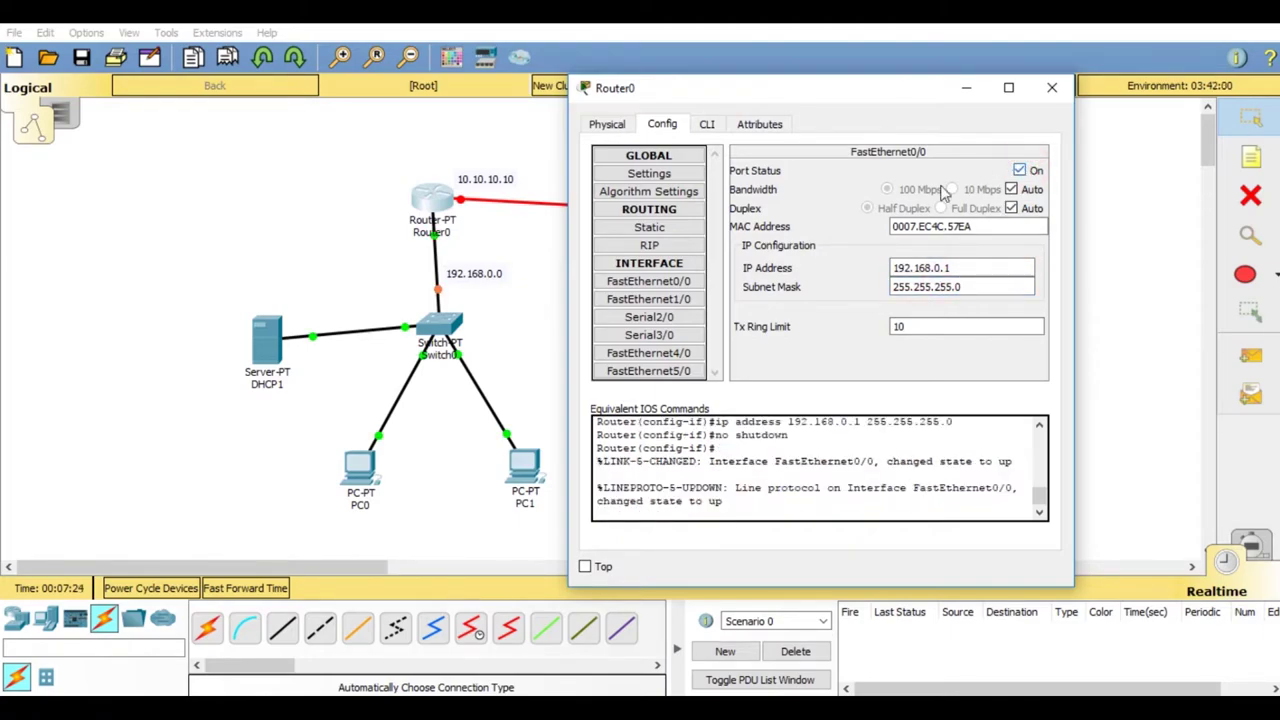
Step: Give Serial2/0 IP 10.10.10.10, mask 255.0.0.0, turn it on, and close the window
left_click(677, 319)
left_click(908, 246)
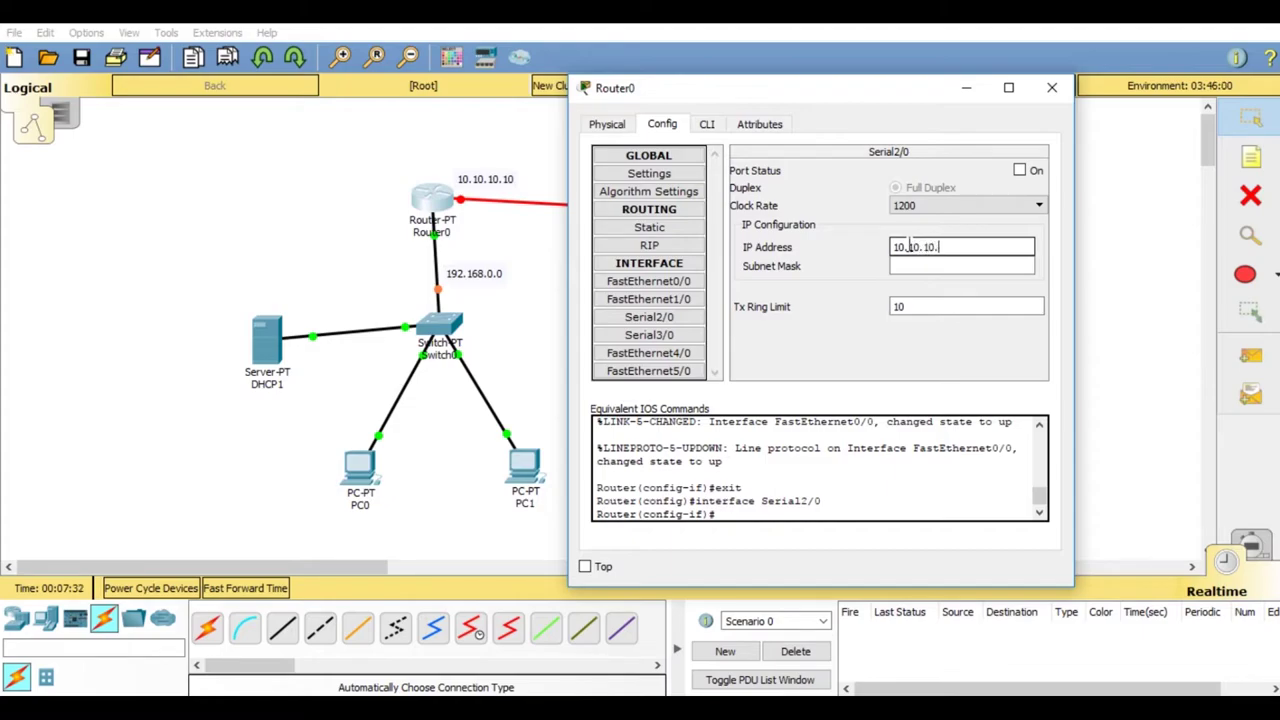
left_click(908, 266)
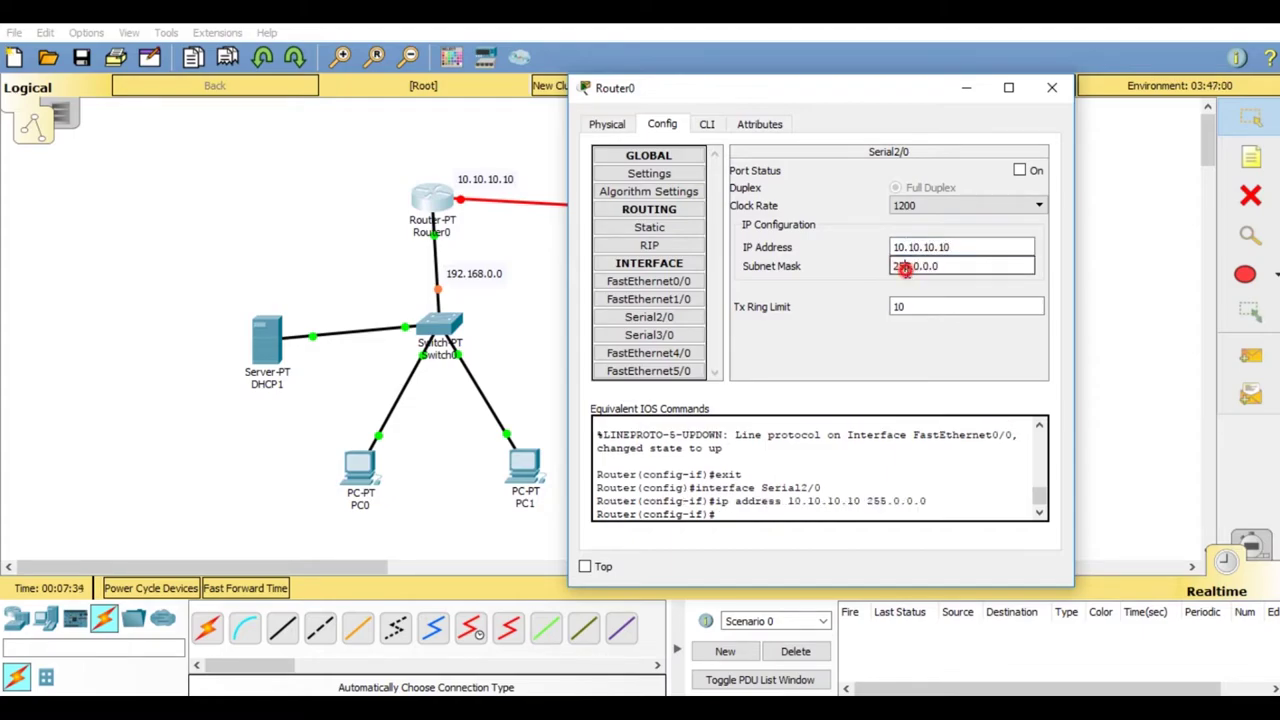
left_click(1019, 170)
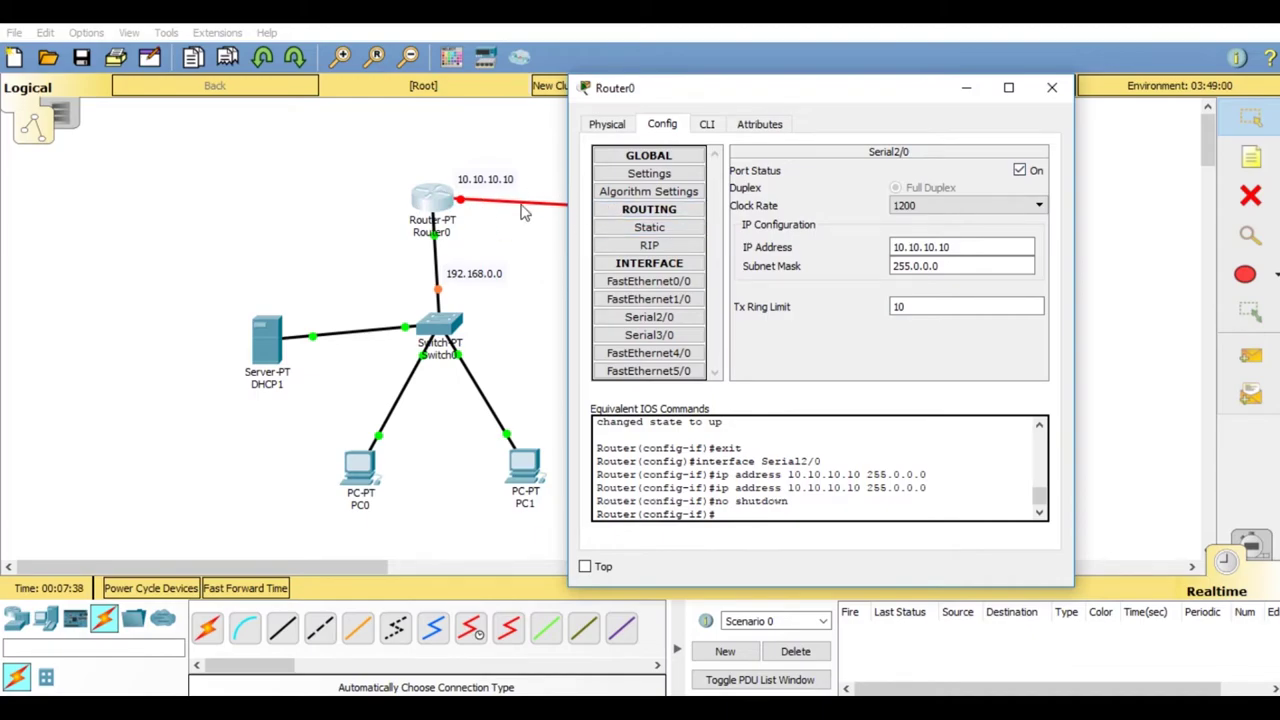
left_click(1052, 87)
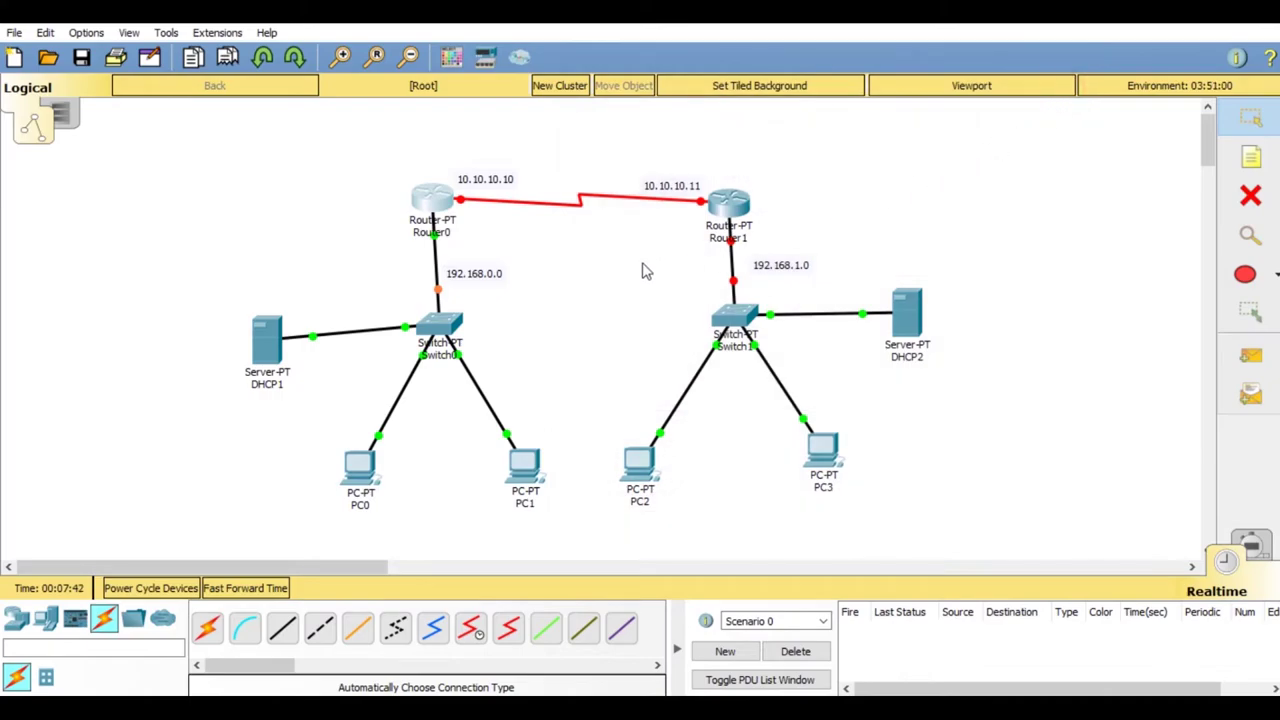
Step: In DHCP1's IP Configuration, enter static IP 192.168.0.2, mask 255.255.255.0, and start the 192.168 gateway
left_click(270, 340)
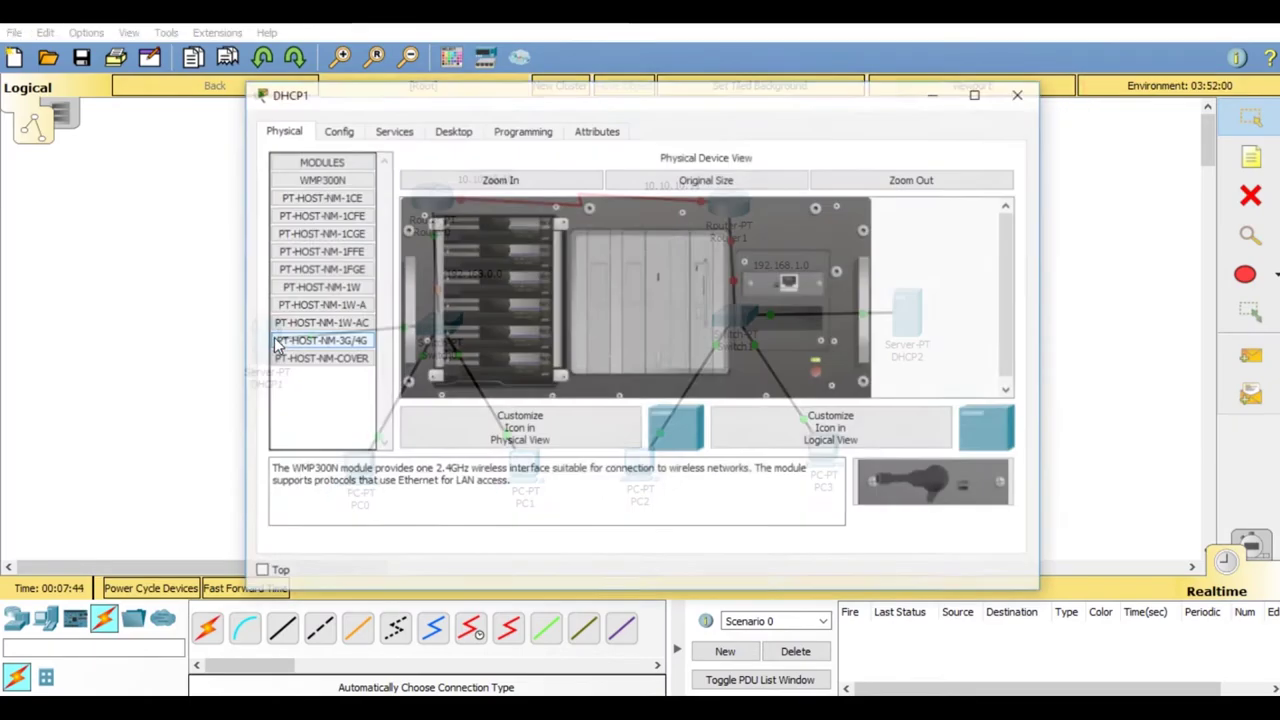
left_click_drag(433, 93, 680, 72)
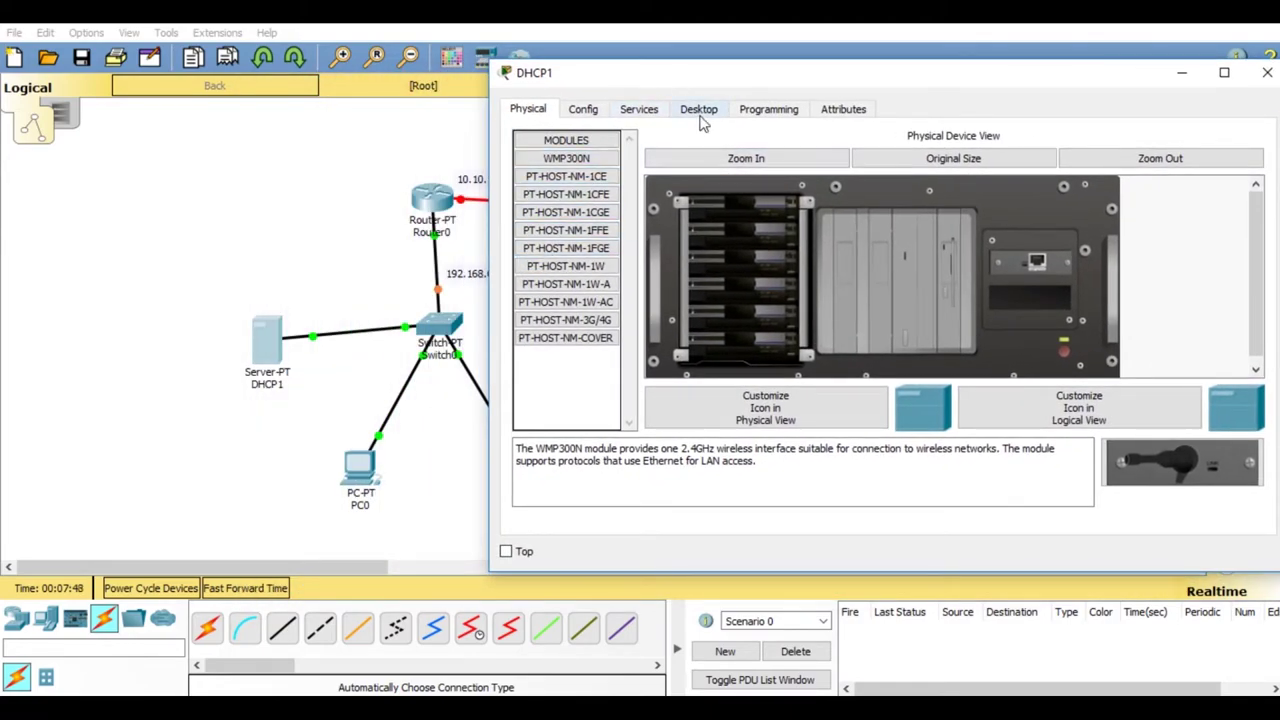
left_click(701, 115)
left_click(606, 190)
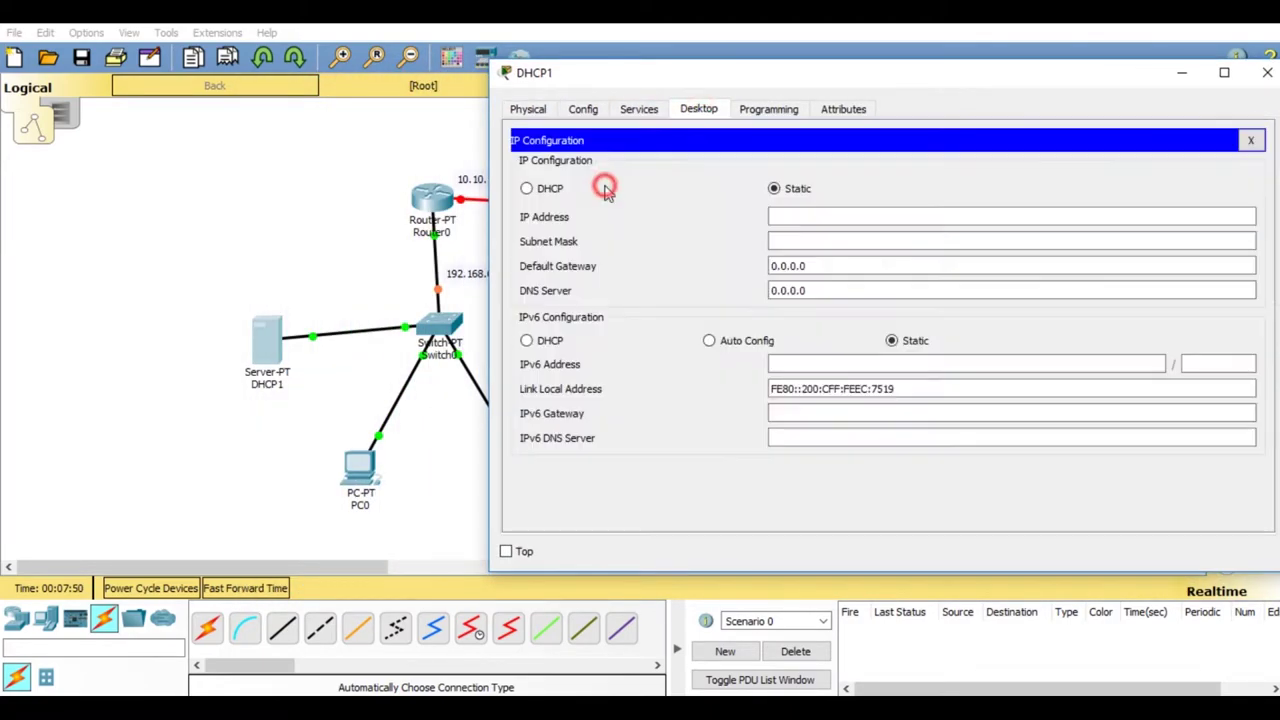
left_click(790, 215)
type("192.168.0.2")
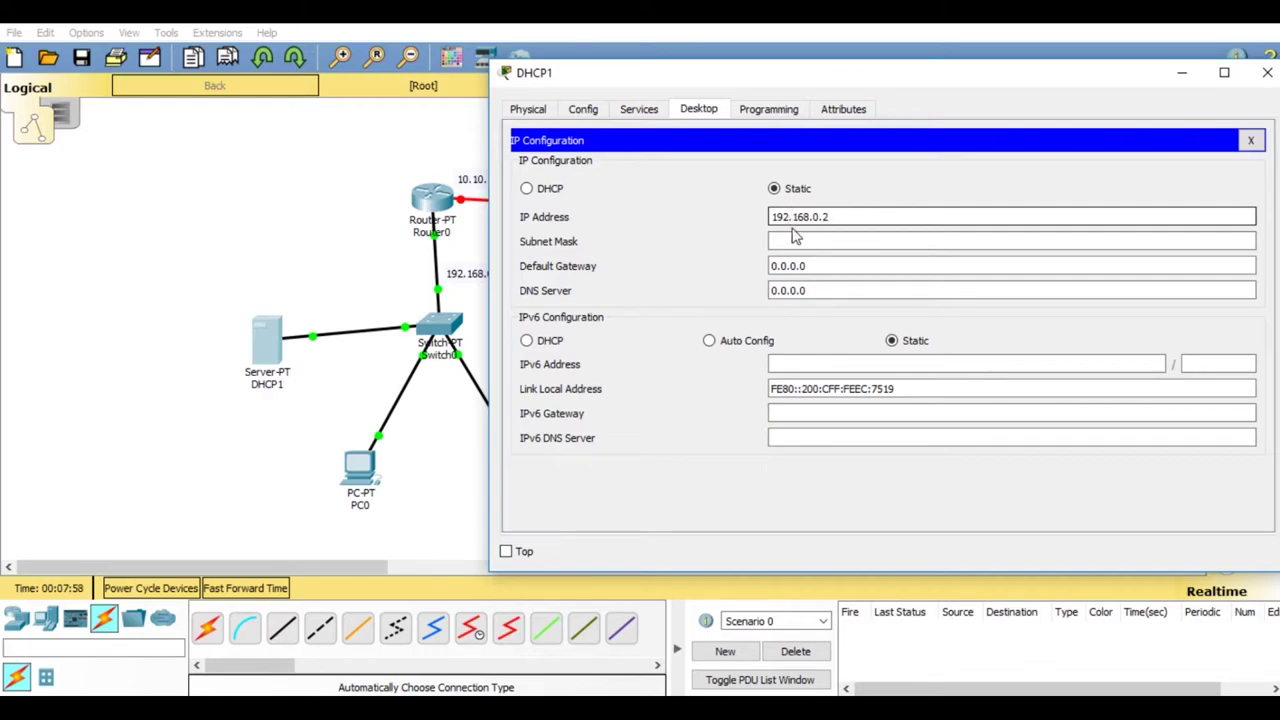
left_click(795, 239)
left_click(772, 264)
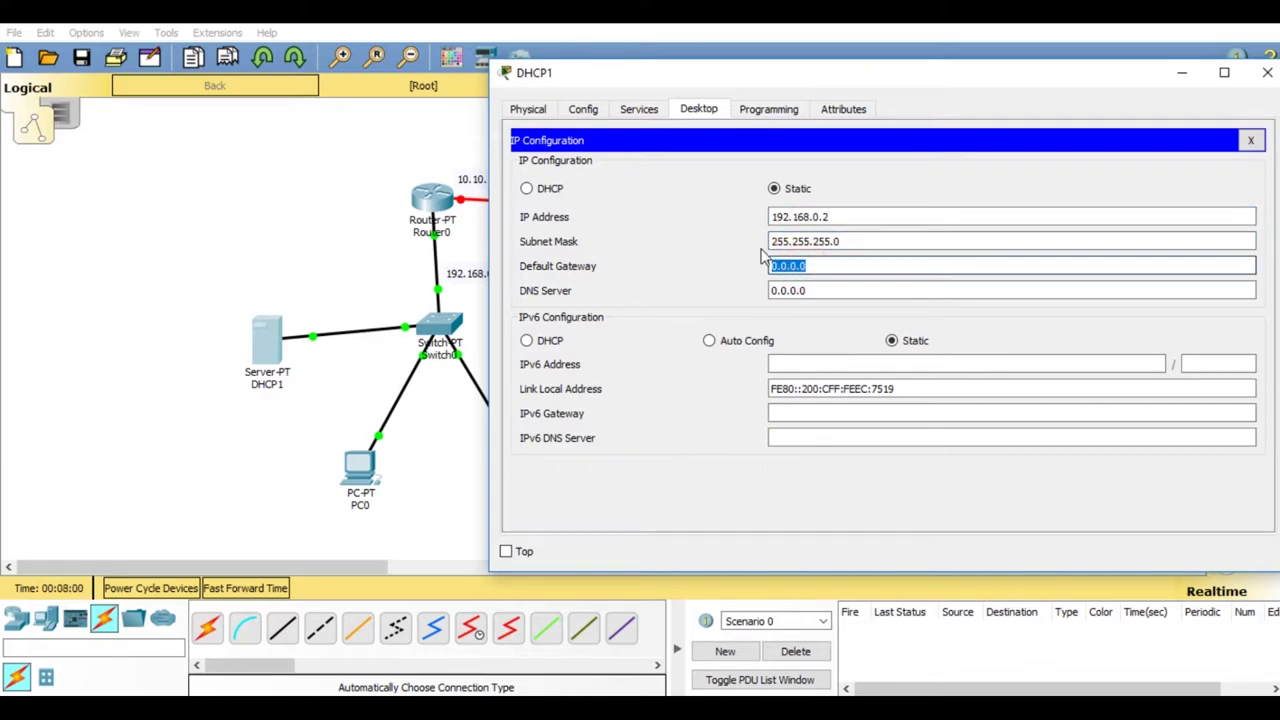
type("192.168")
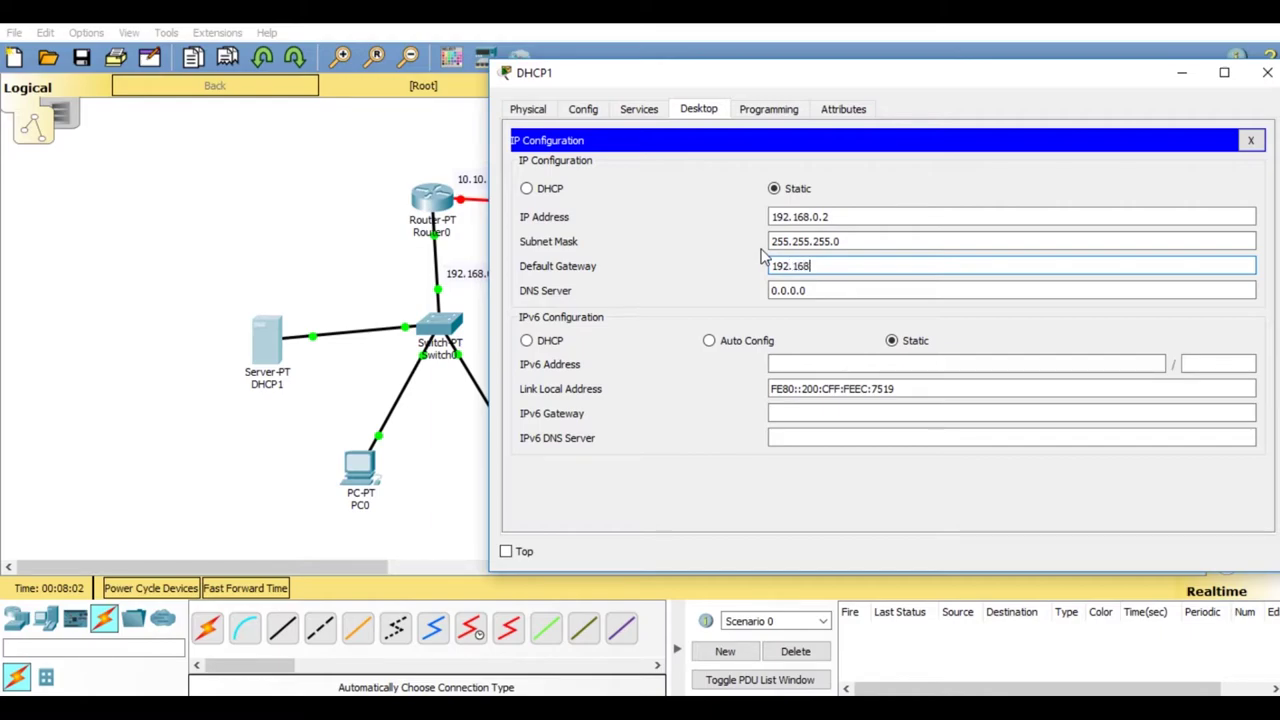
type(".0.1")
Step: Turn on DHCP1's DHCP service and save serverPool: gateway 192.168.0.1, start 192.168.0.3, 253 users
left_click(638, 109)
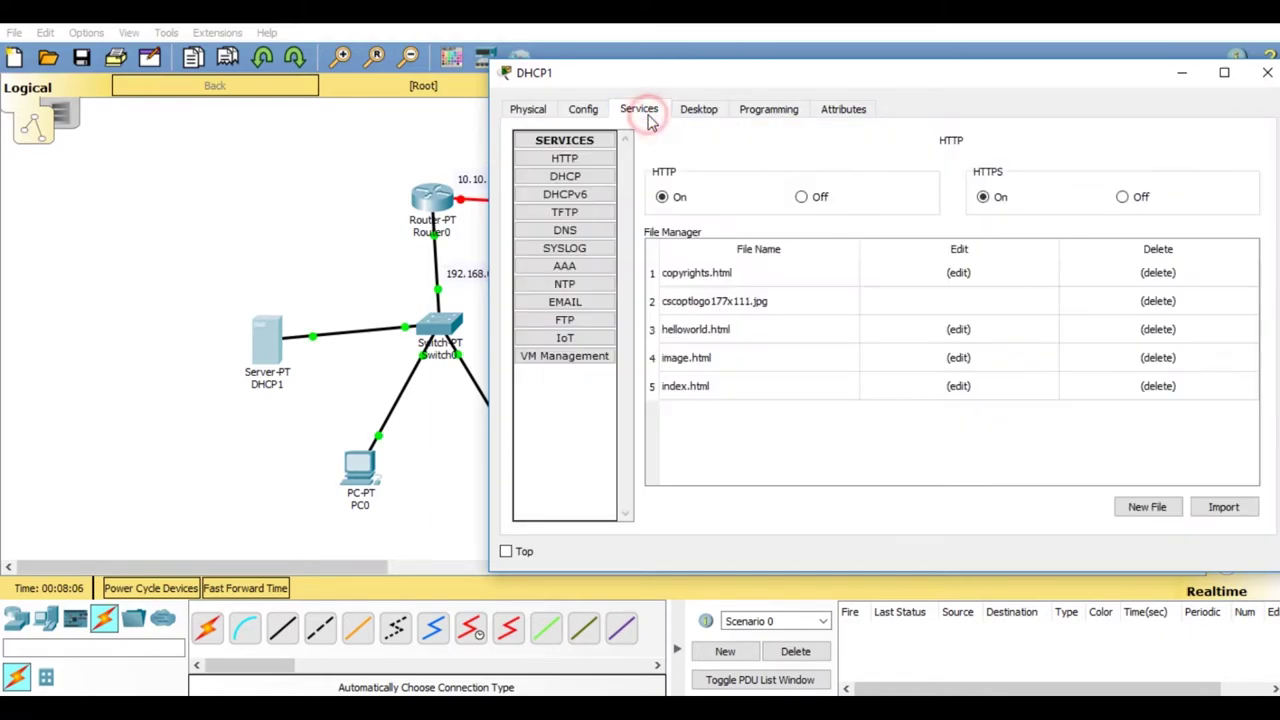
left_click(592, 178)
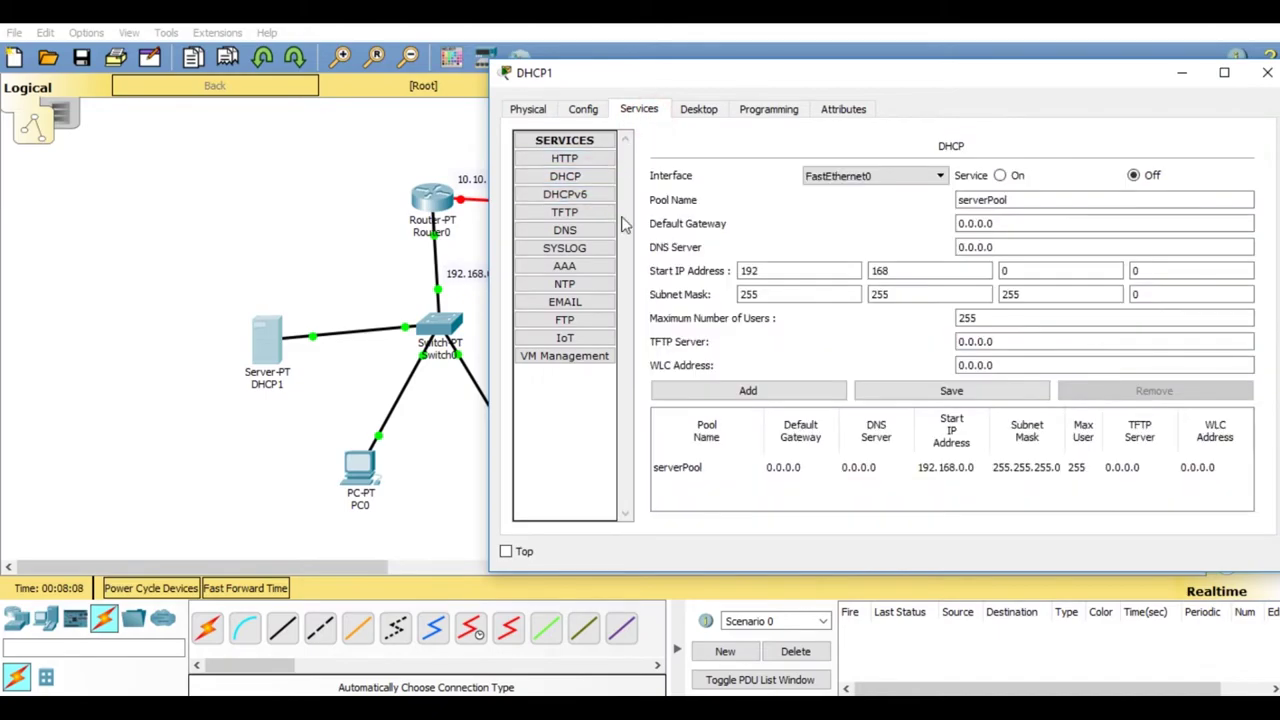
left_click(722, 468)
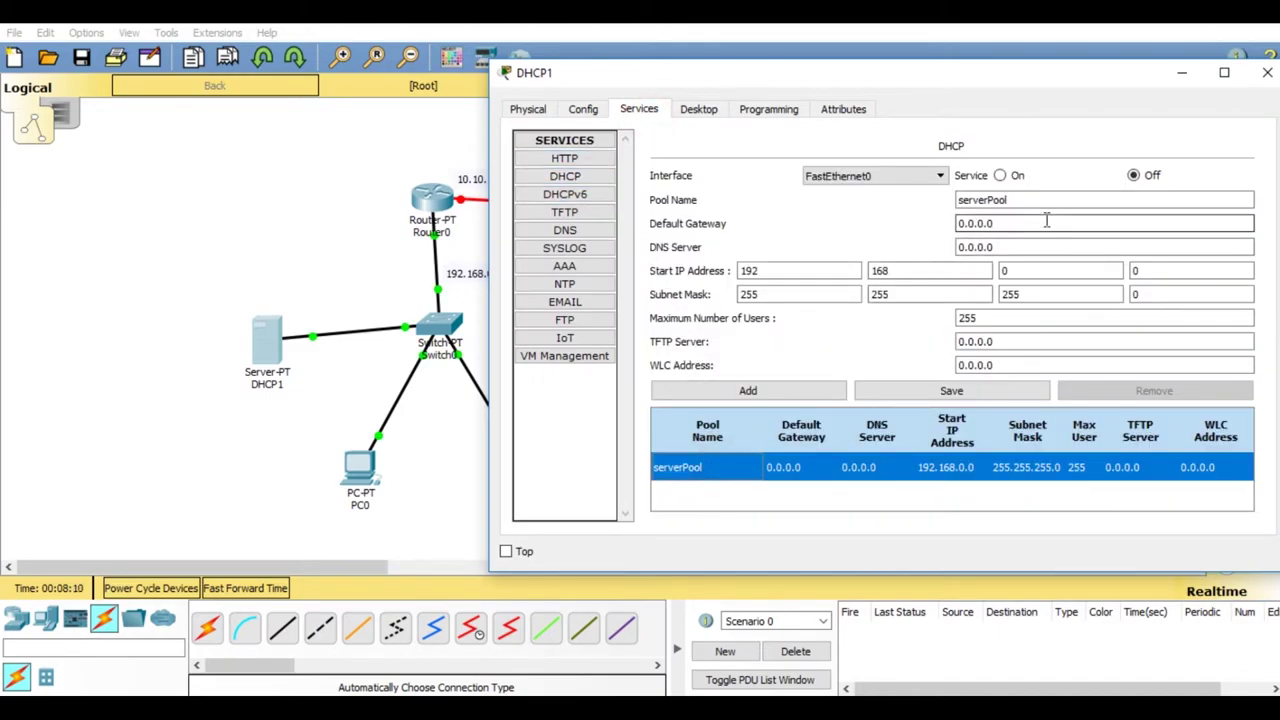
left_click(999, 176)
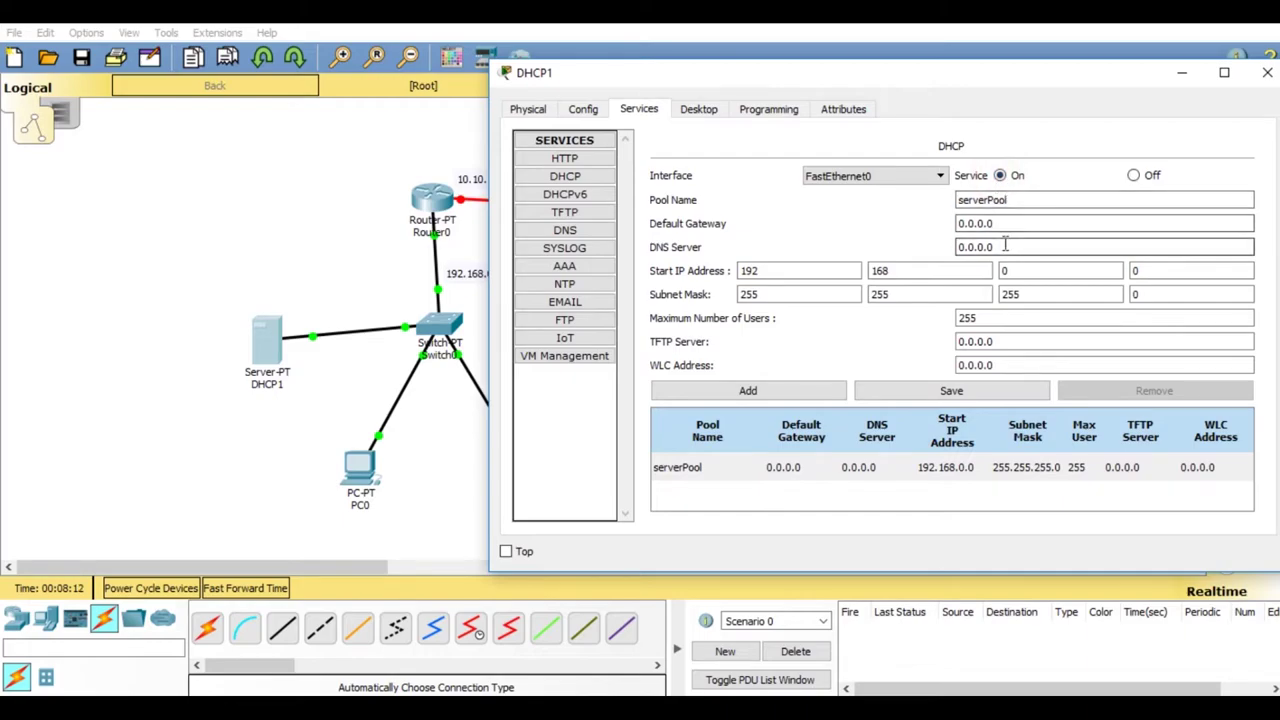
left_click(1049, 270)
double_click(1057, 224)
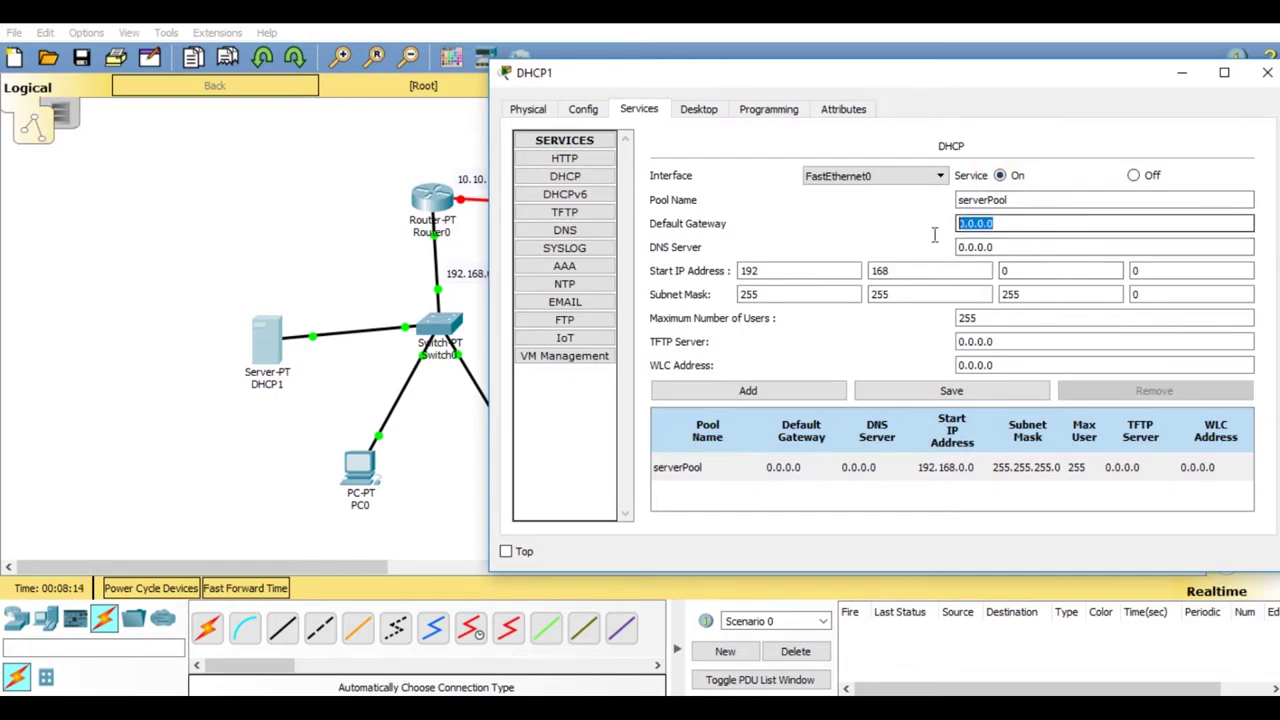
type("192.168.0.1")
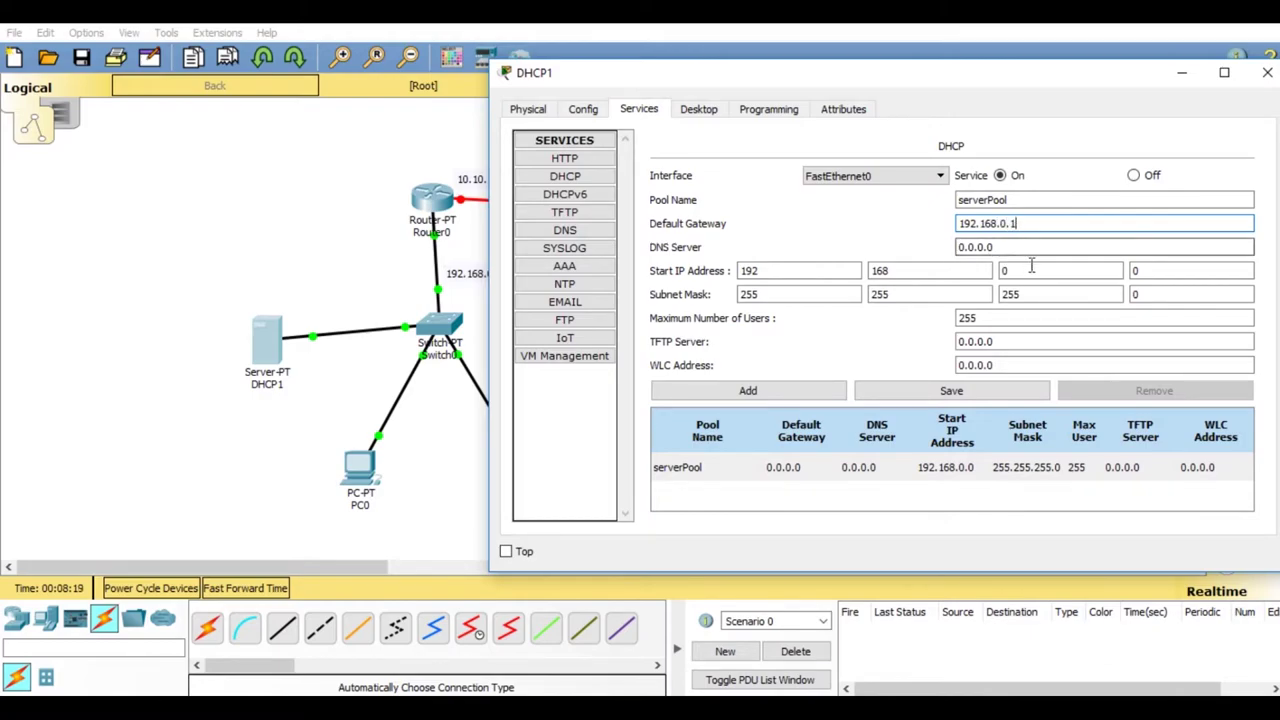
left_click(1138, 270)
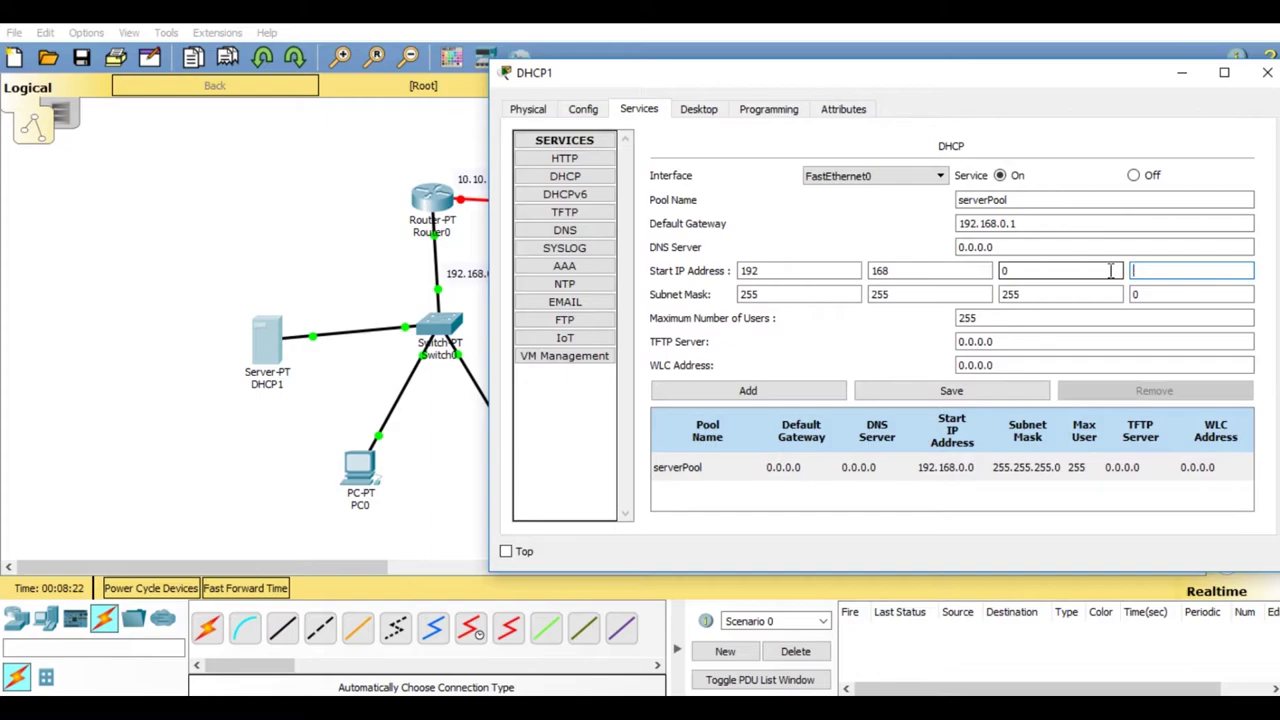
left_click(972, 396)
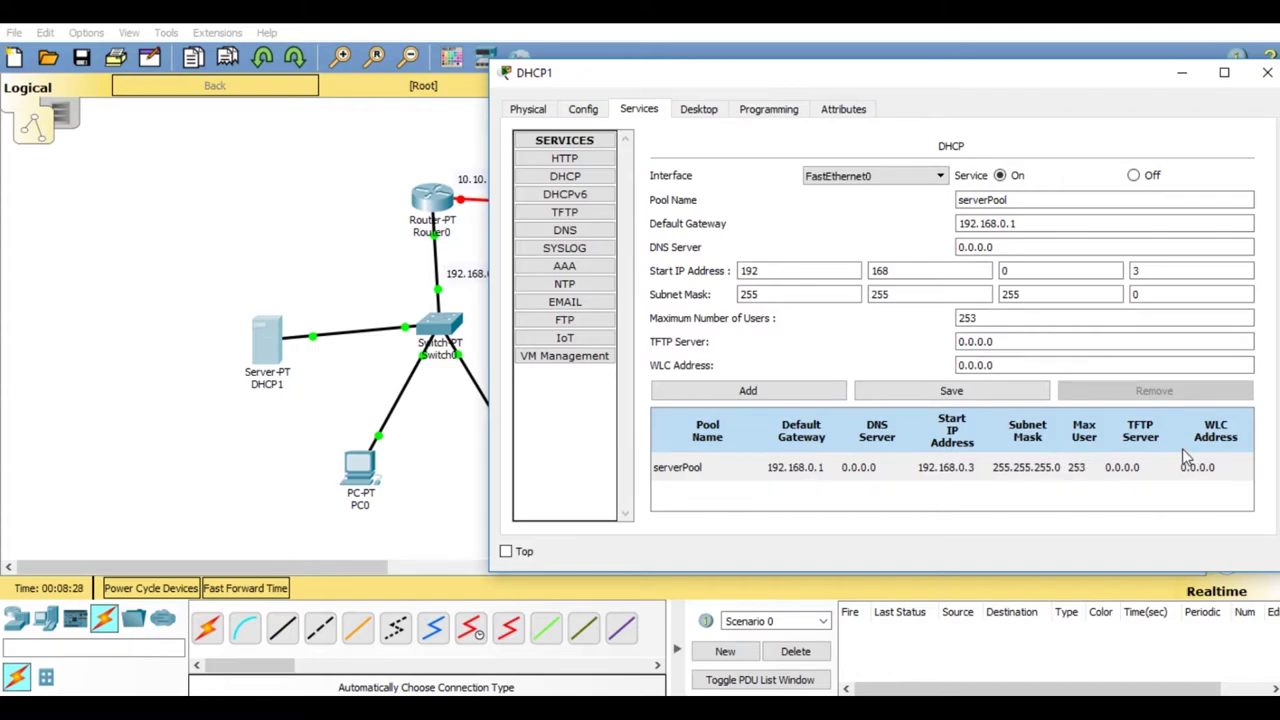
left_click(1267, 74)
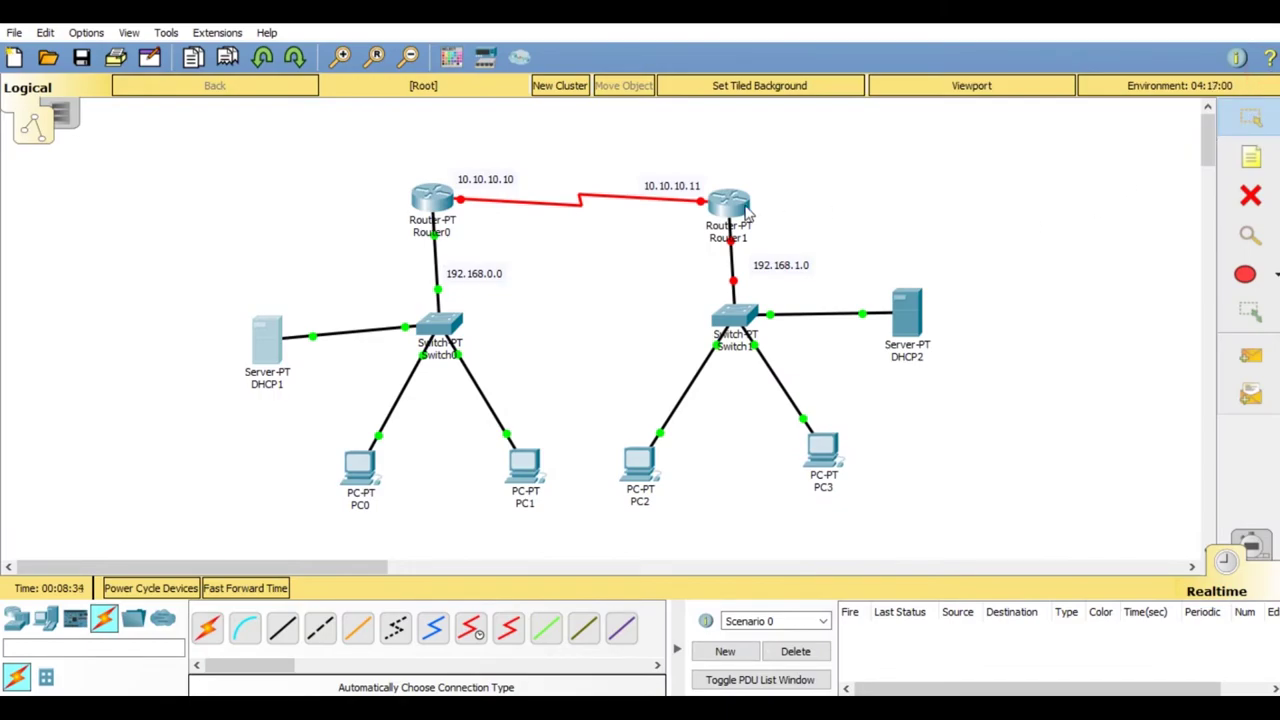
mouse_move(752, 205)
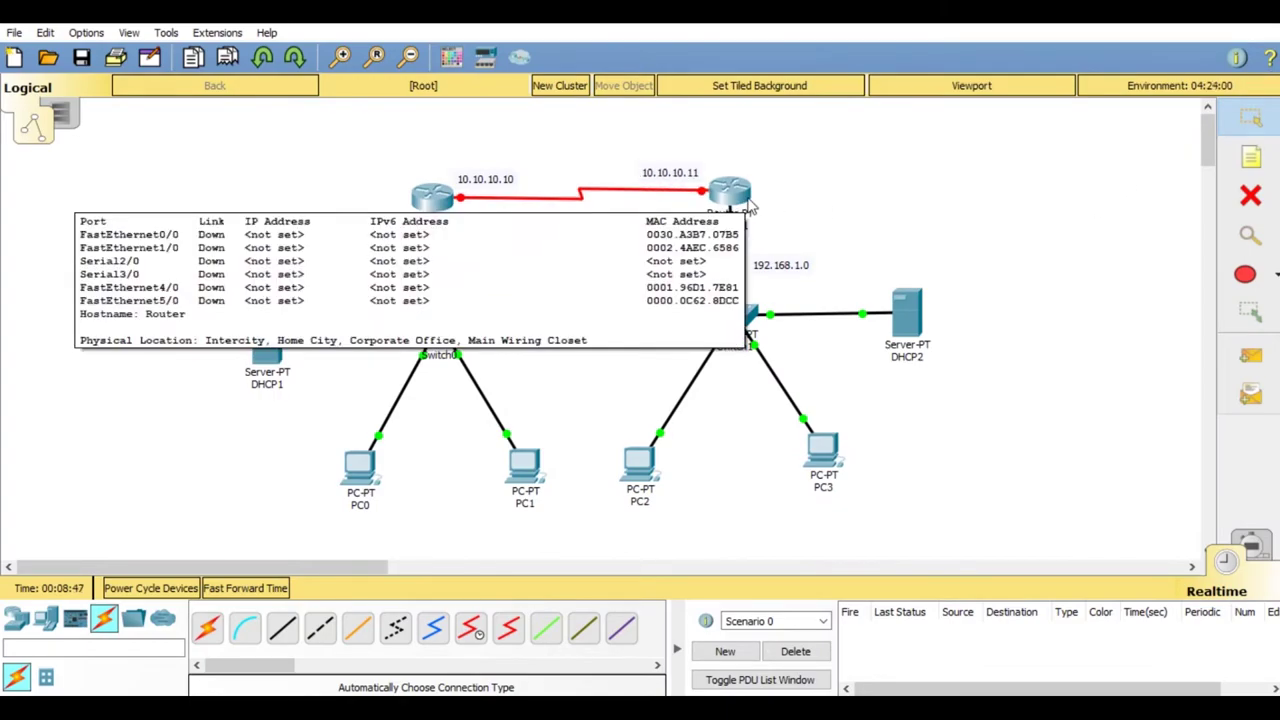
Step: Give Router1's FastEthernet0/0 IP 192.168.1.1, mask 255.255.255.0, and switch it on
left_click(748, 200)
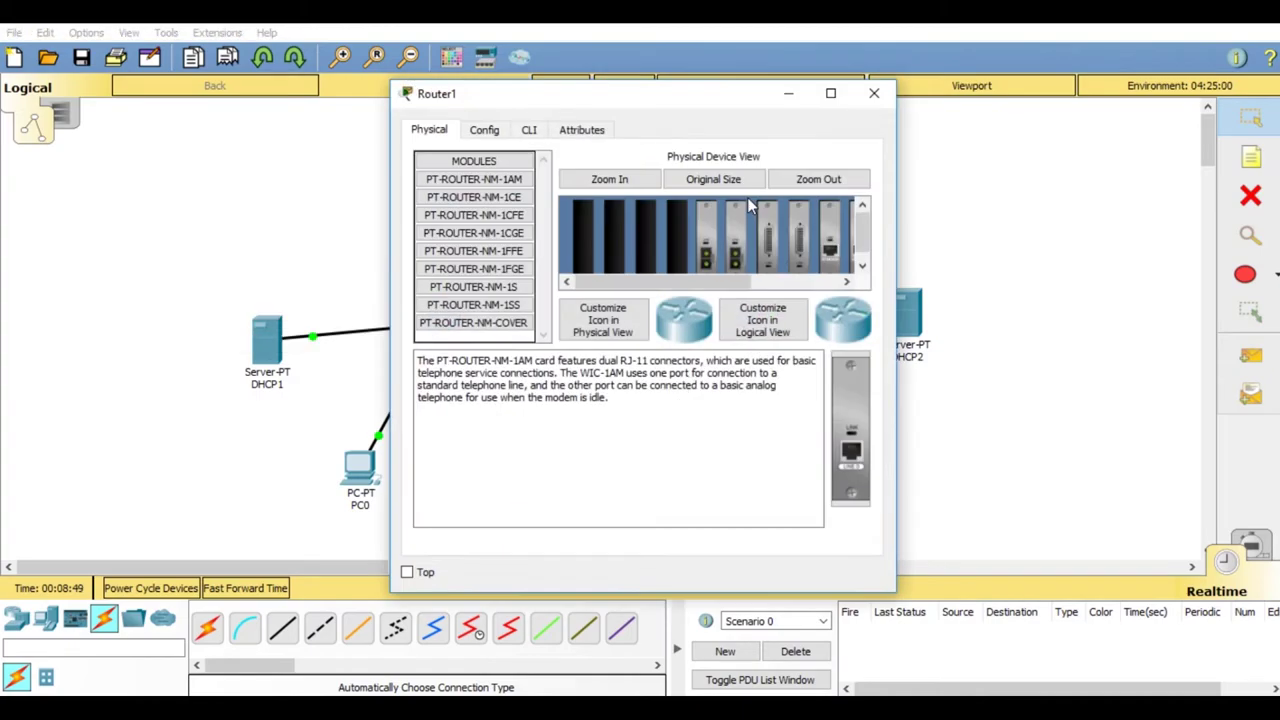
left_click_drag(723, 100, 493, 88)
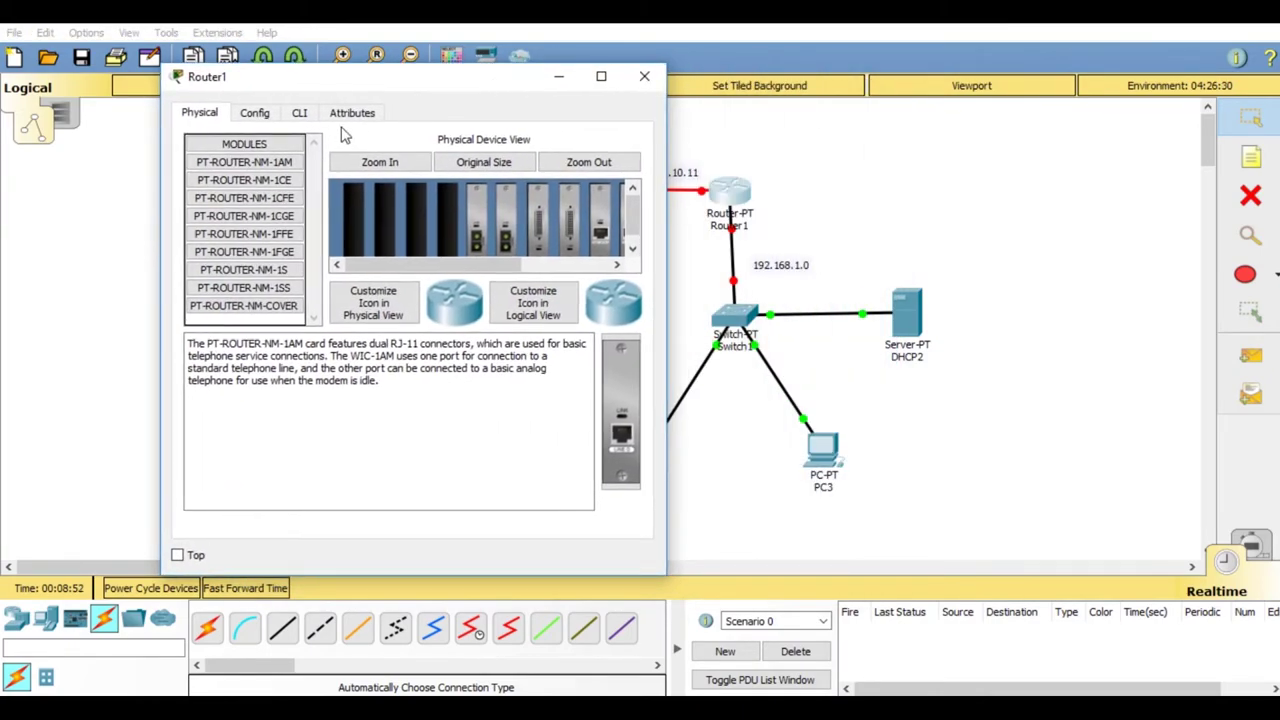
left_click(257, 118)
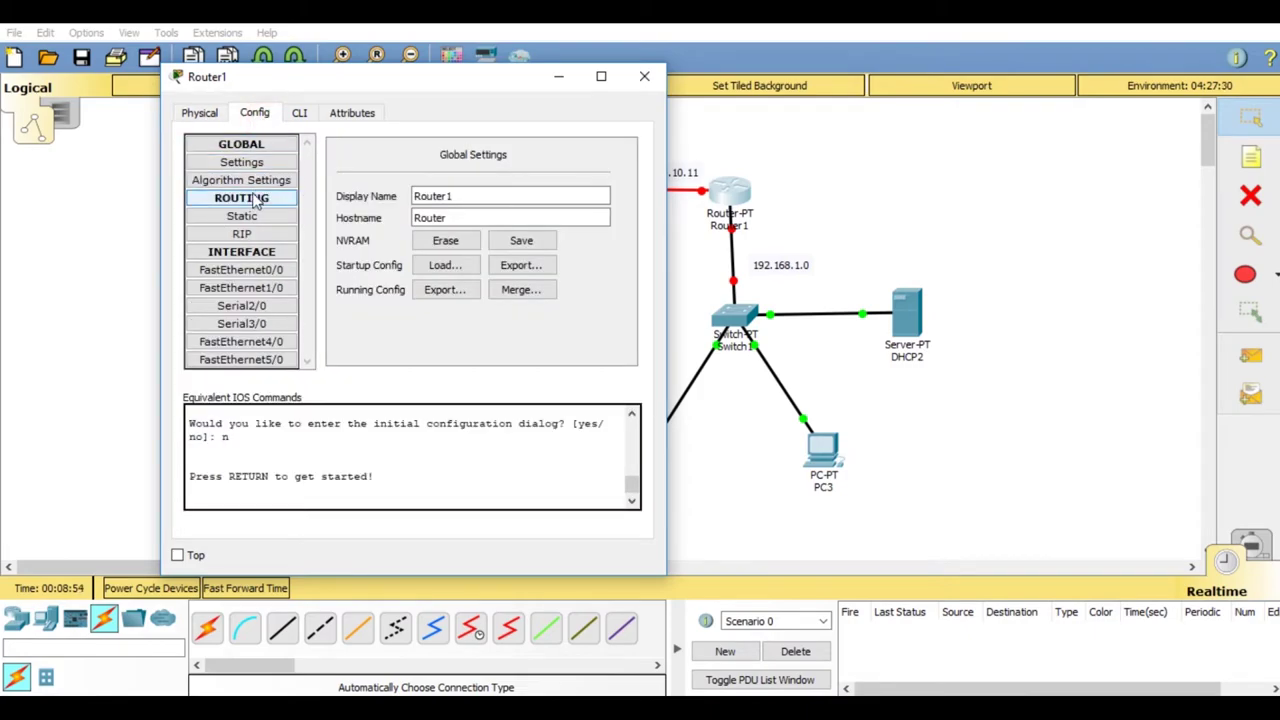
left_click(274, 270)
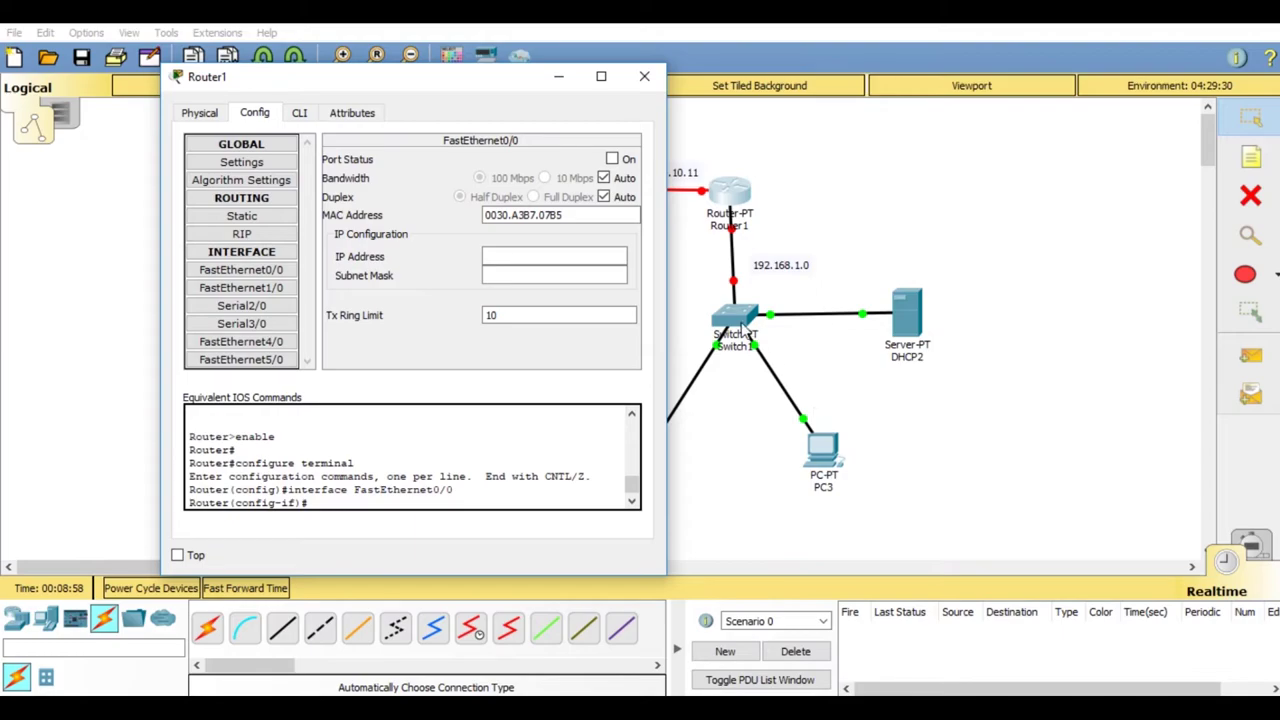
left_click(513, 257)
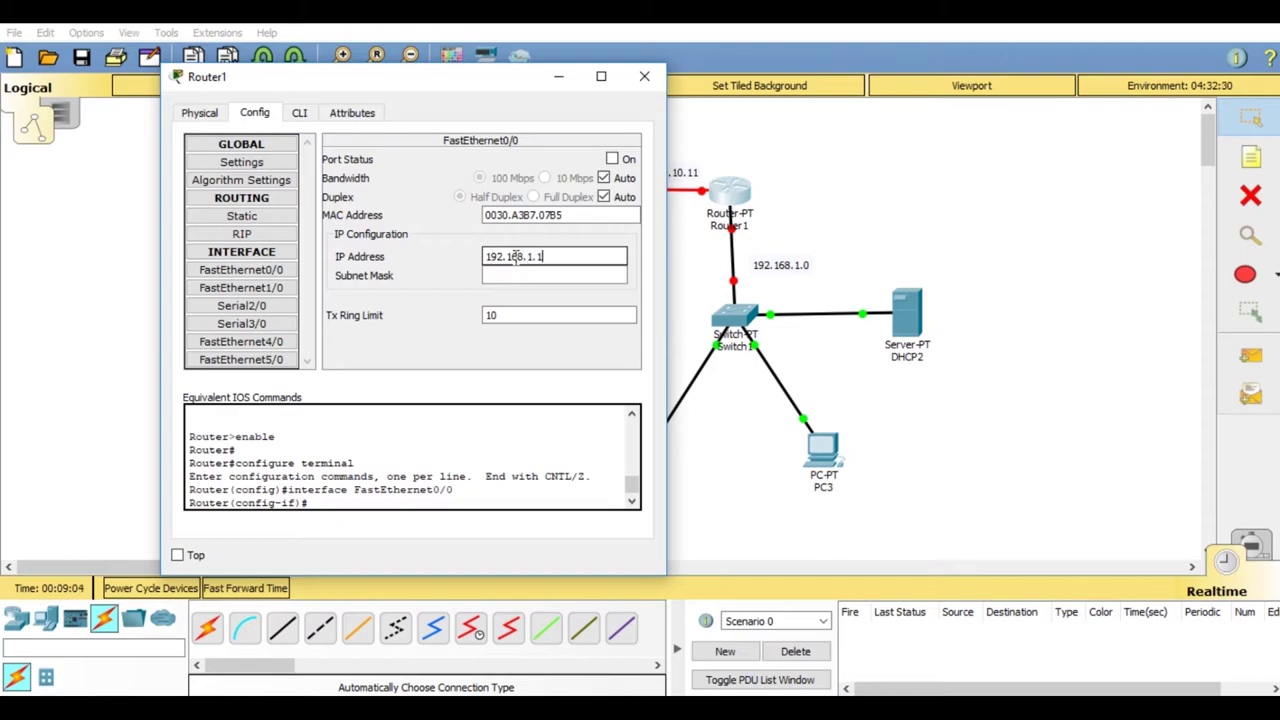
left_click(516, 275)
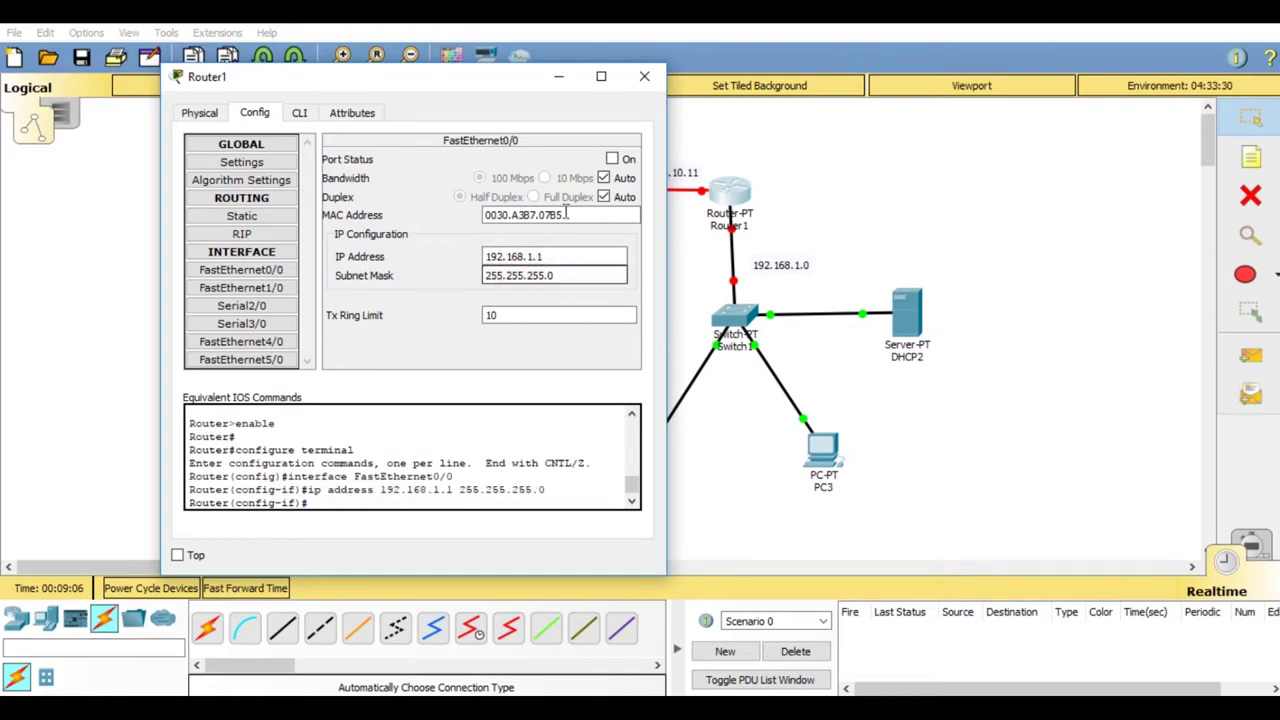
left_click(614, 160)
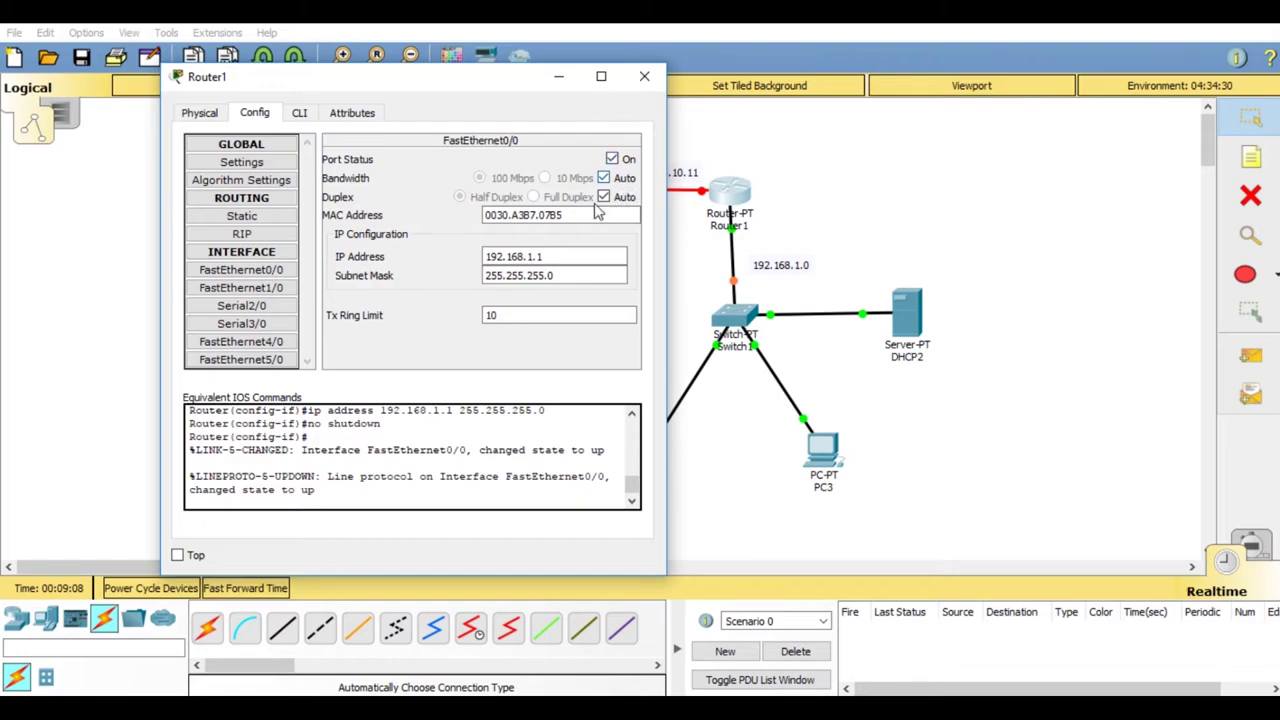
Step: Give Router1's Serial2/0 IP 10.10.10.11, mask 255.0.0.0, switch it on, and close
left_click(287, 309)
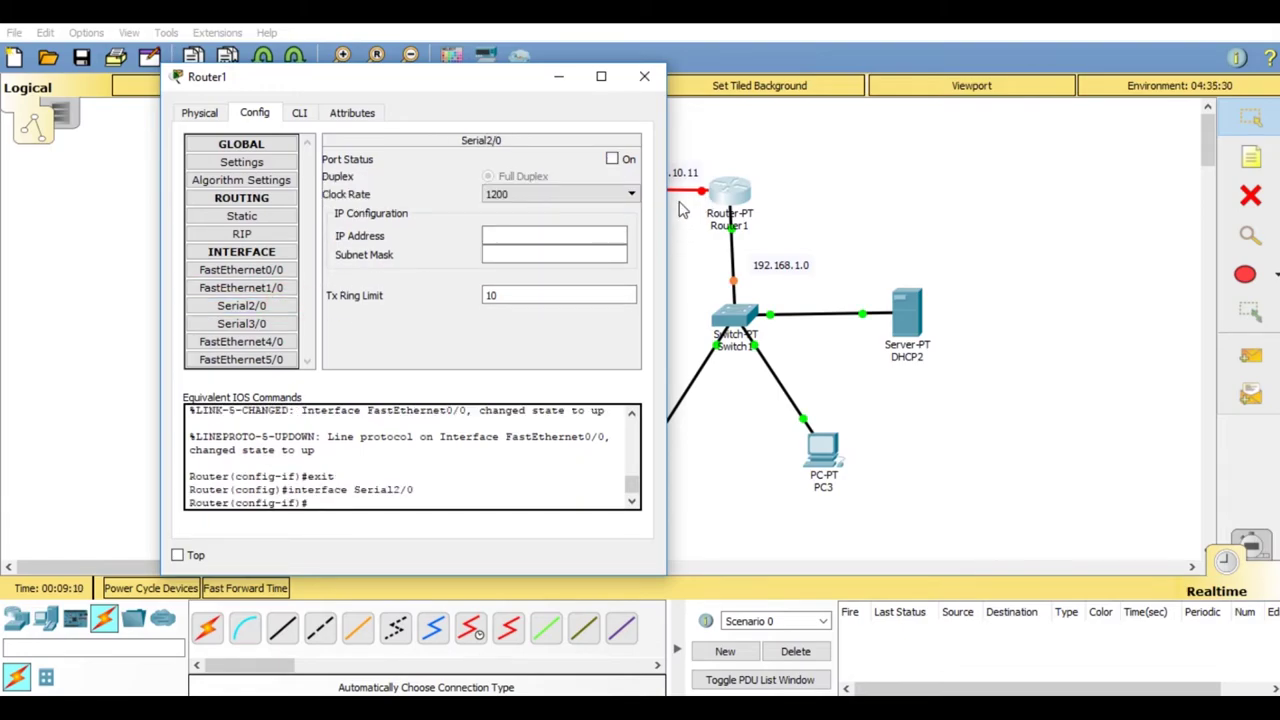
left_click_drag(505, 80, 463, 87)
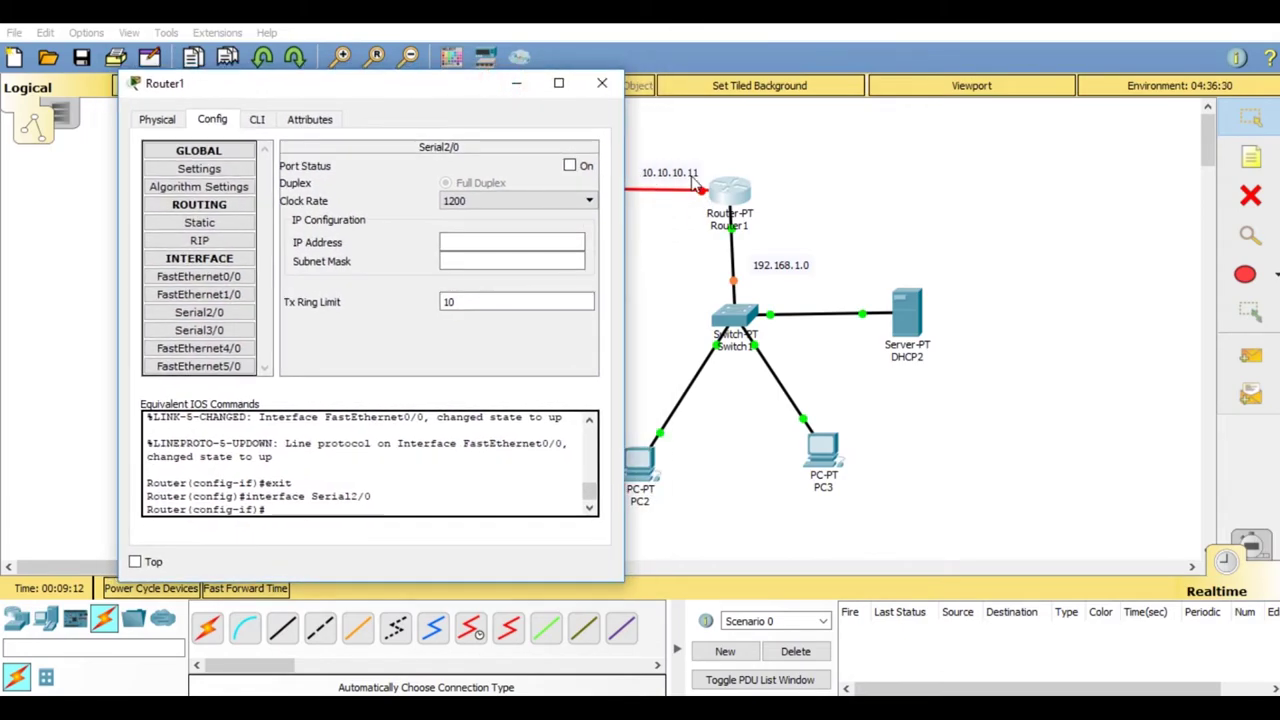
left_click(556, 241)
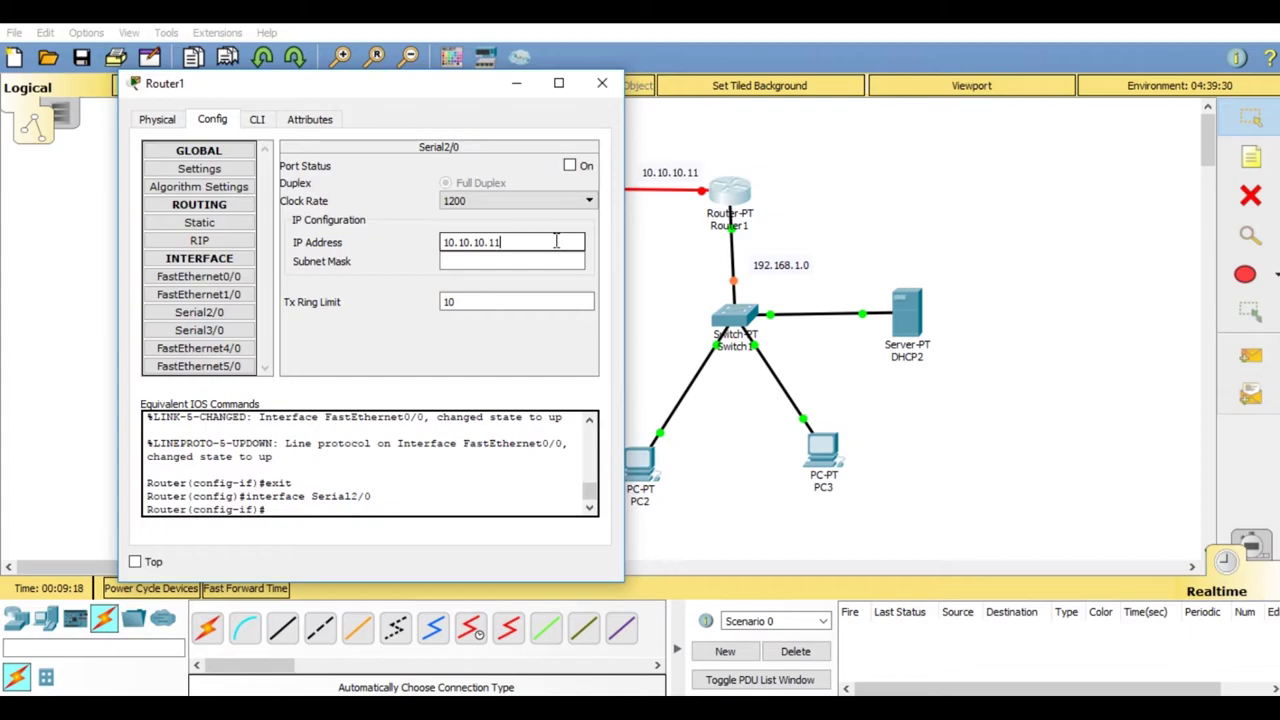
left_click(555, 260)
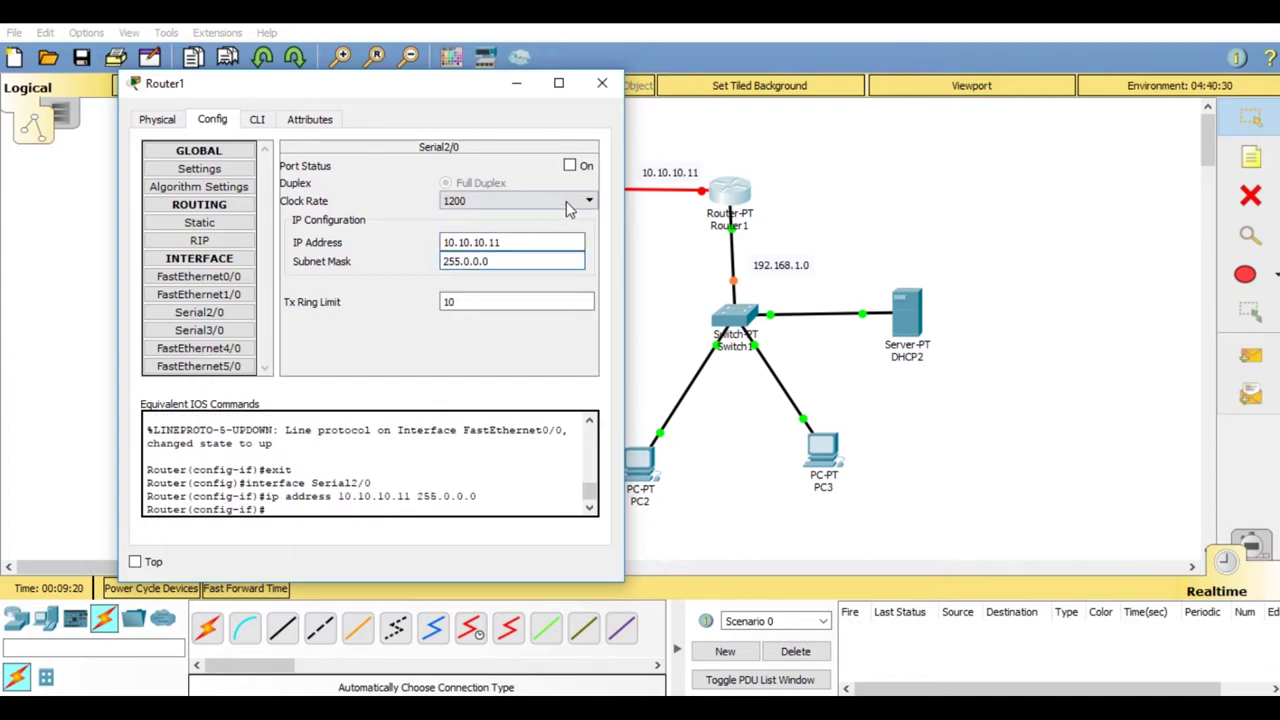
left_click(569, 167)
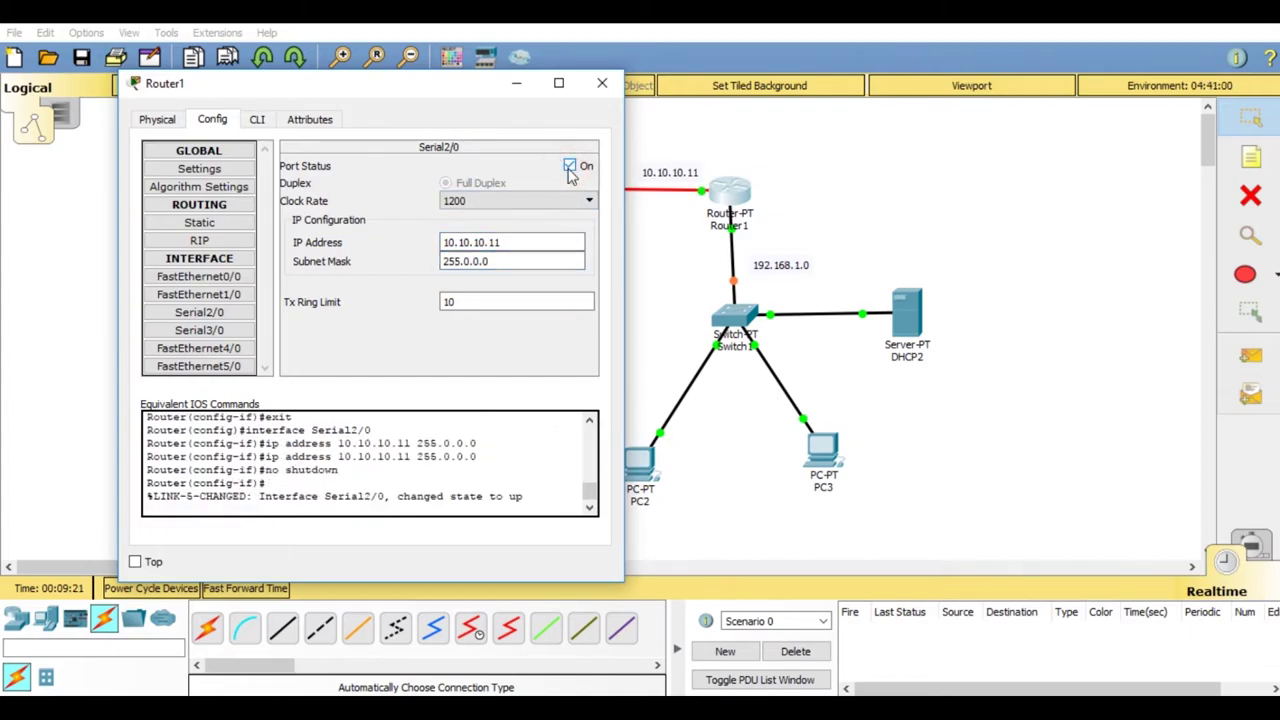
left_click(601, 84)
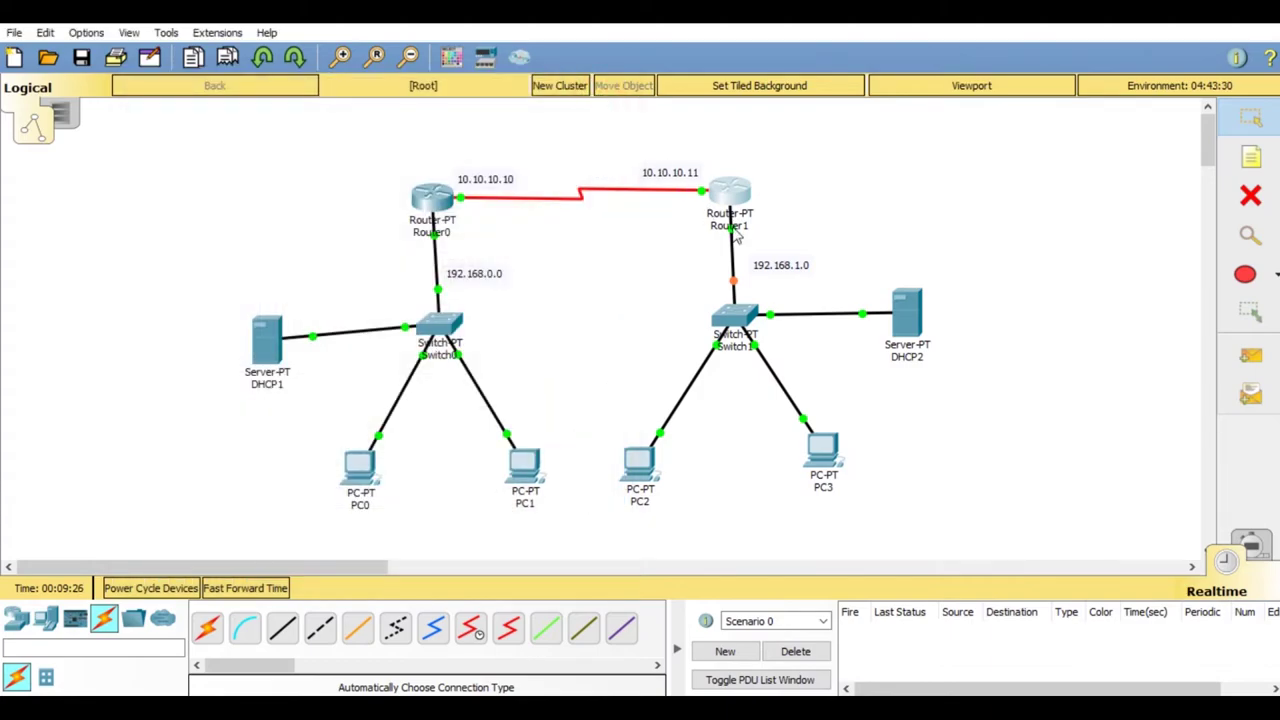
Step: Give DHCP2 static IP 192.168.1.2, mask 255.255.255.0 and gateway 192.168.1.1
left_click(896, 319)
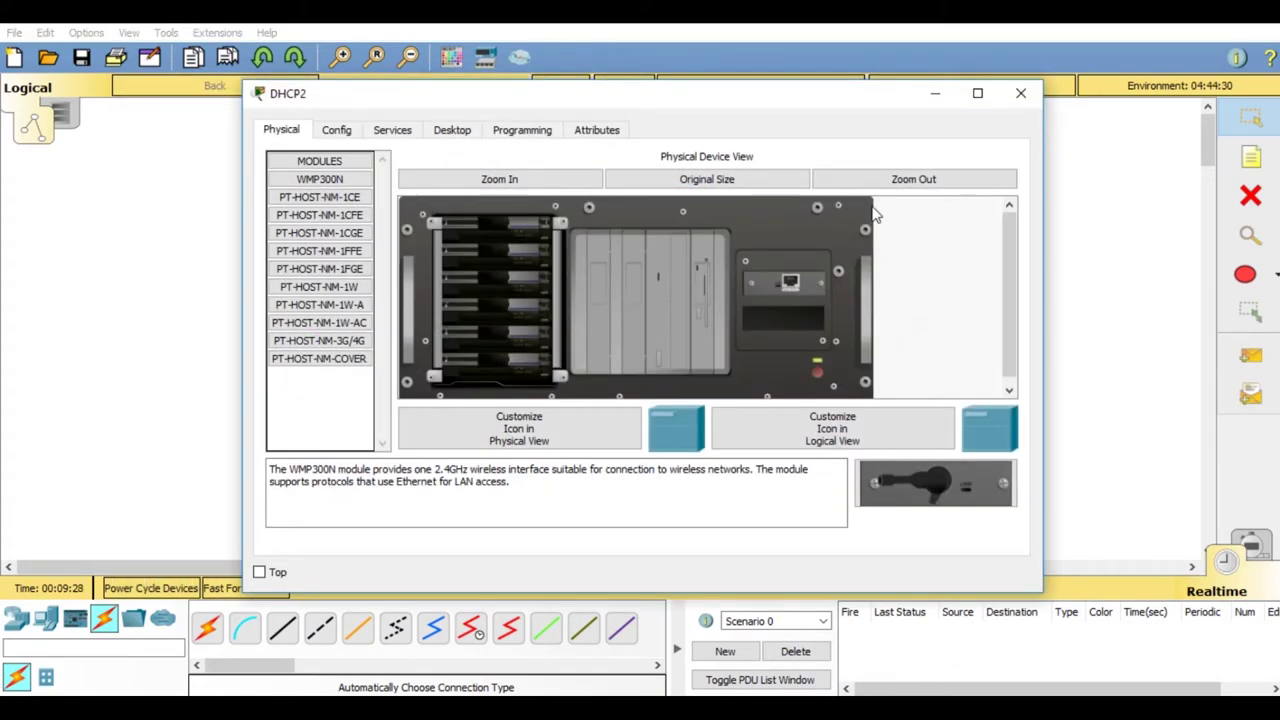
left_click_drag(800, 103, 607, 81)
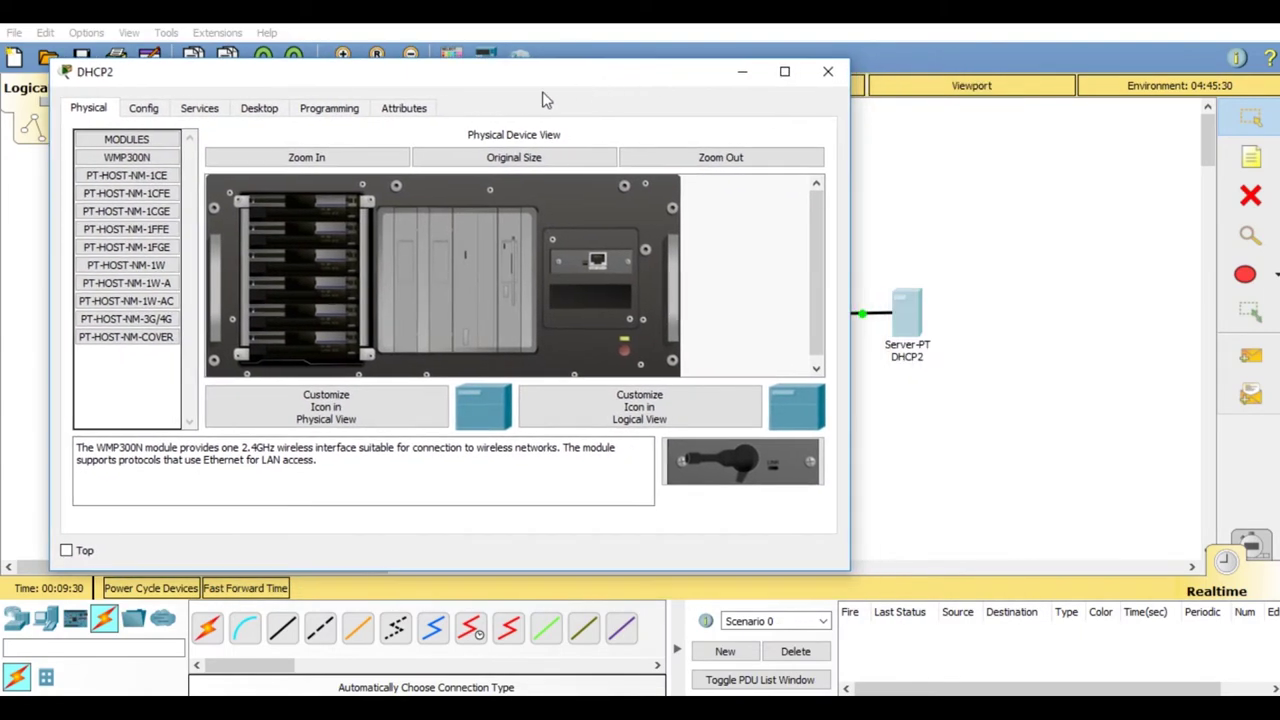
left_click(257, 110)
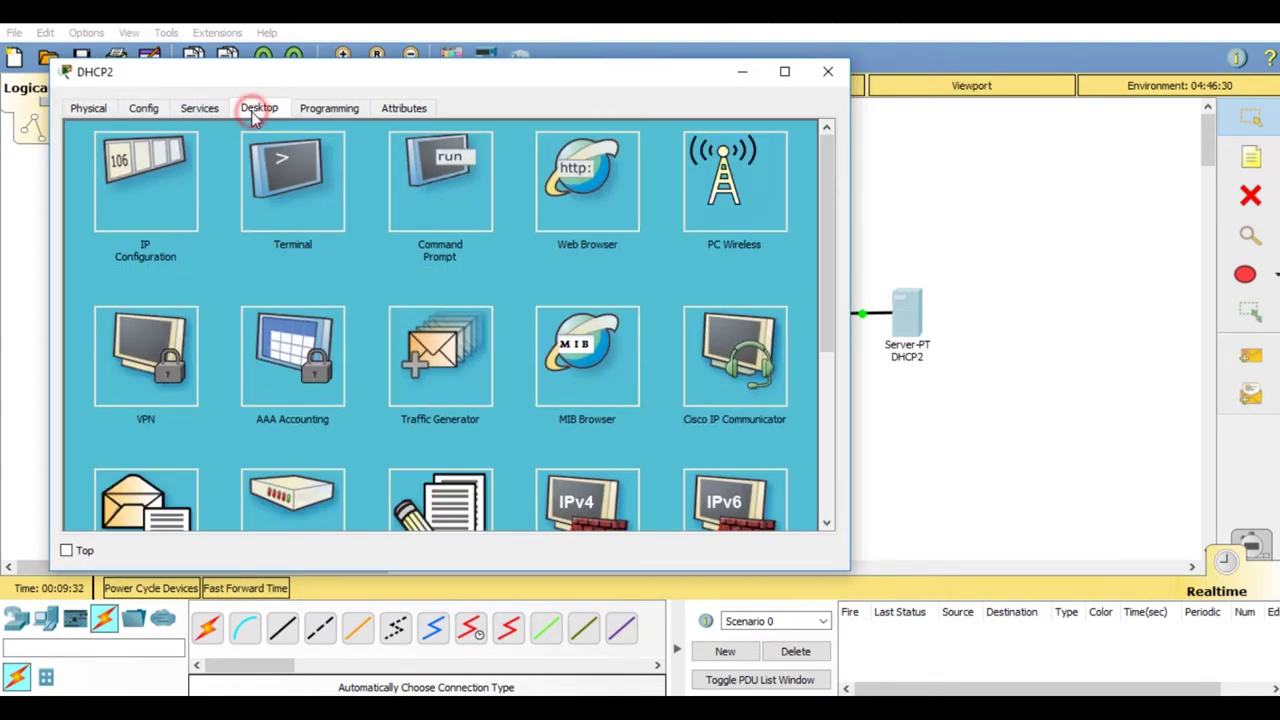
left_click(185, 149)
left_click(362, 213)
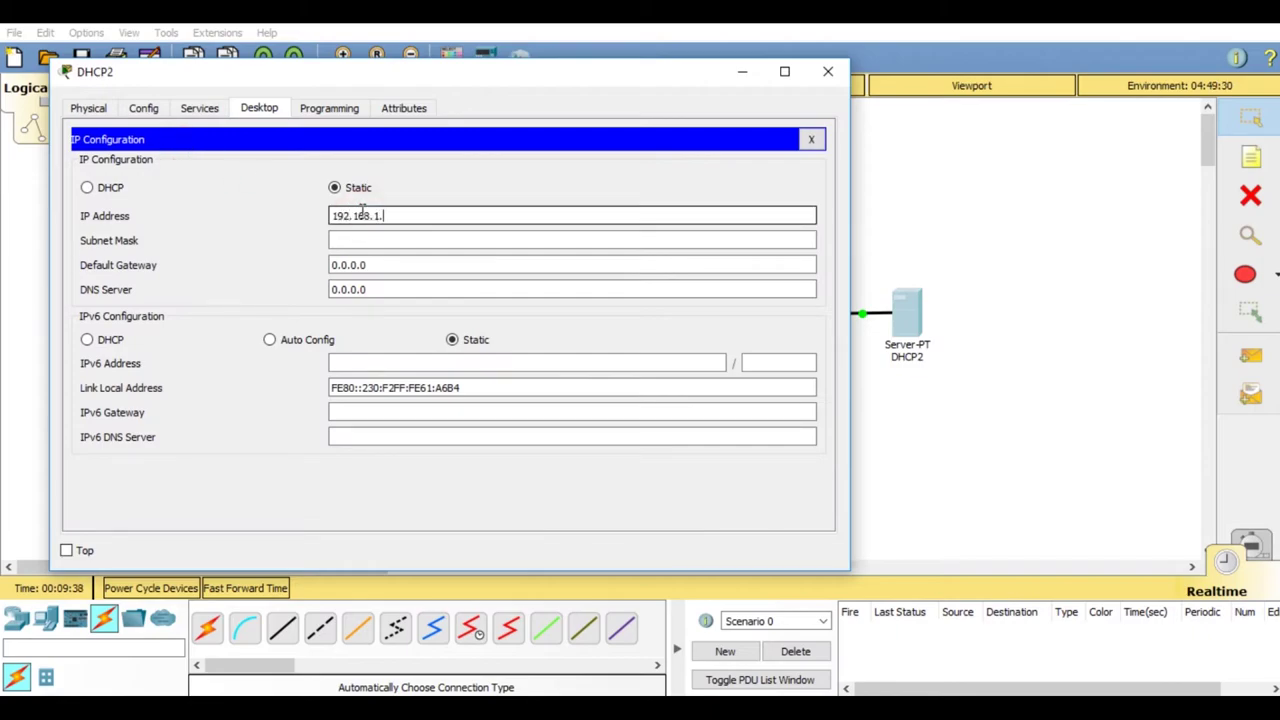
type("192.168.1.2")
left_click(368, 238)
left_click_drag(380, 265, 300, 254)
type("19")
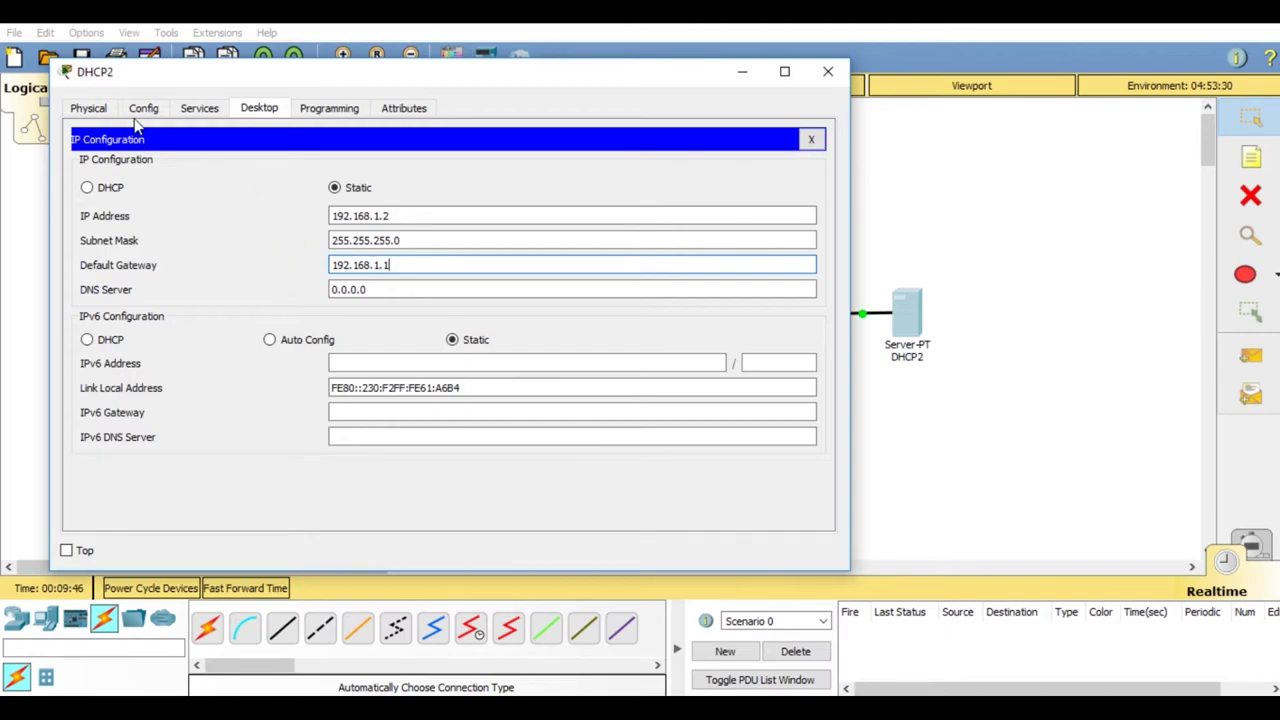
left_click(195, 118)
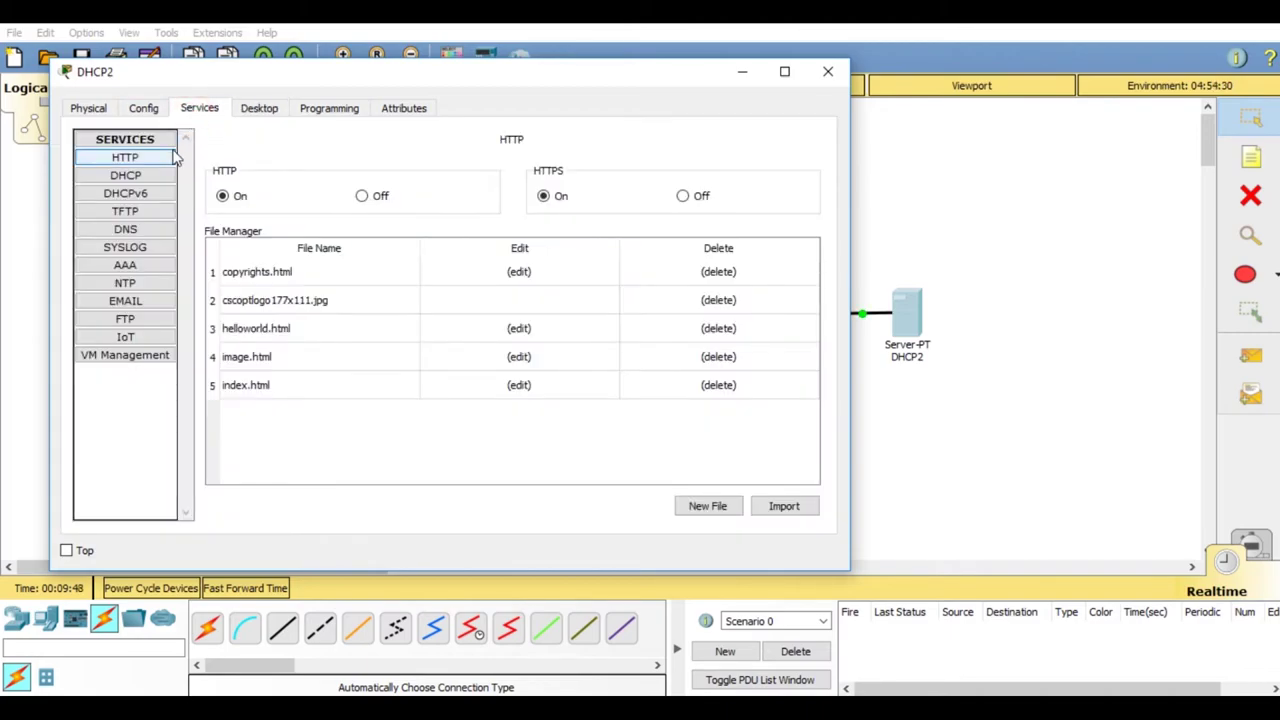
Step: Turn DHCP on for DHCP2's serverPool with gateway 192.168.1.1, start 192.168.1.3, 253 users, and save
left_click(160, 175)
left_click(627, 466)
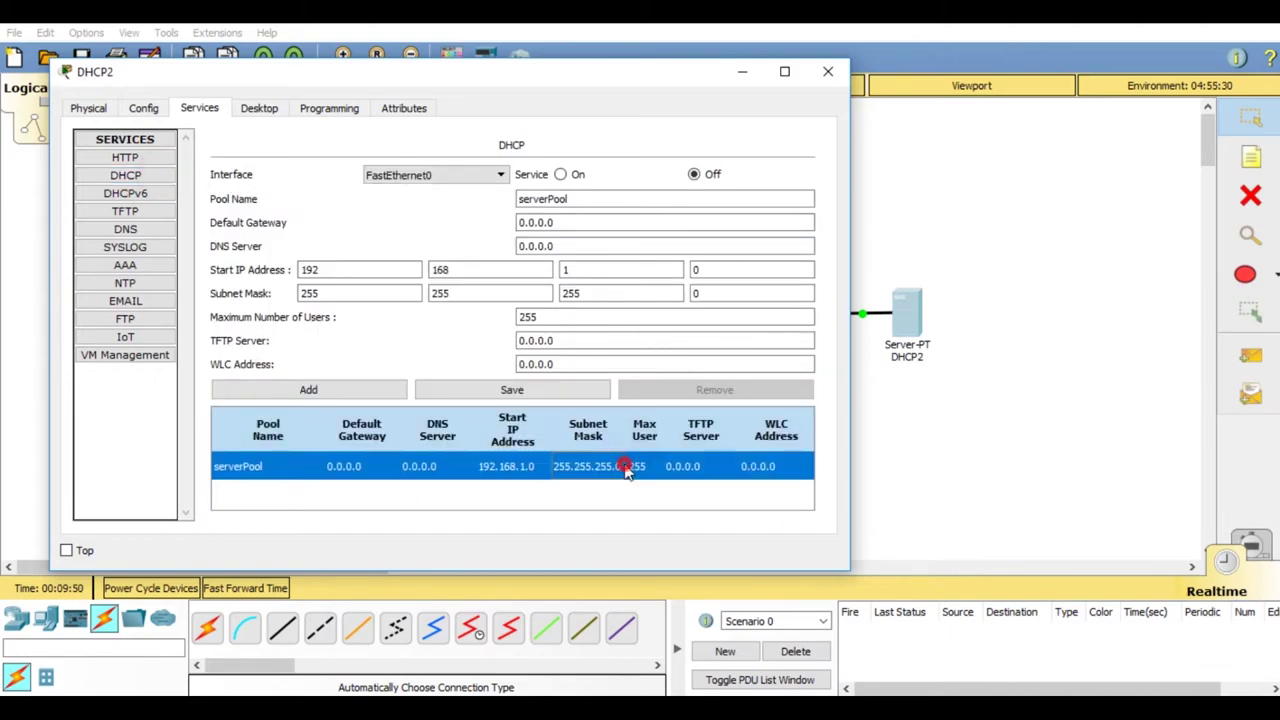
left_click(560, 174)
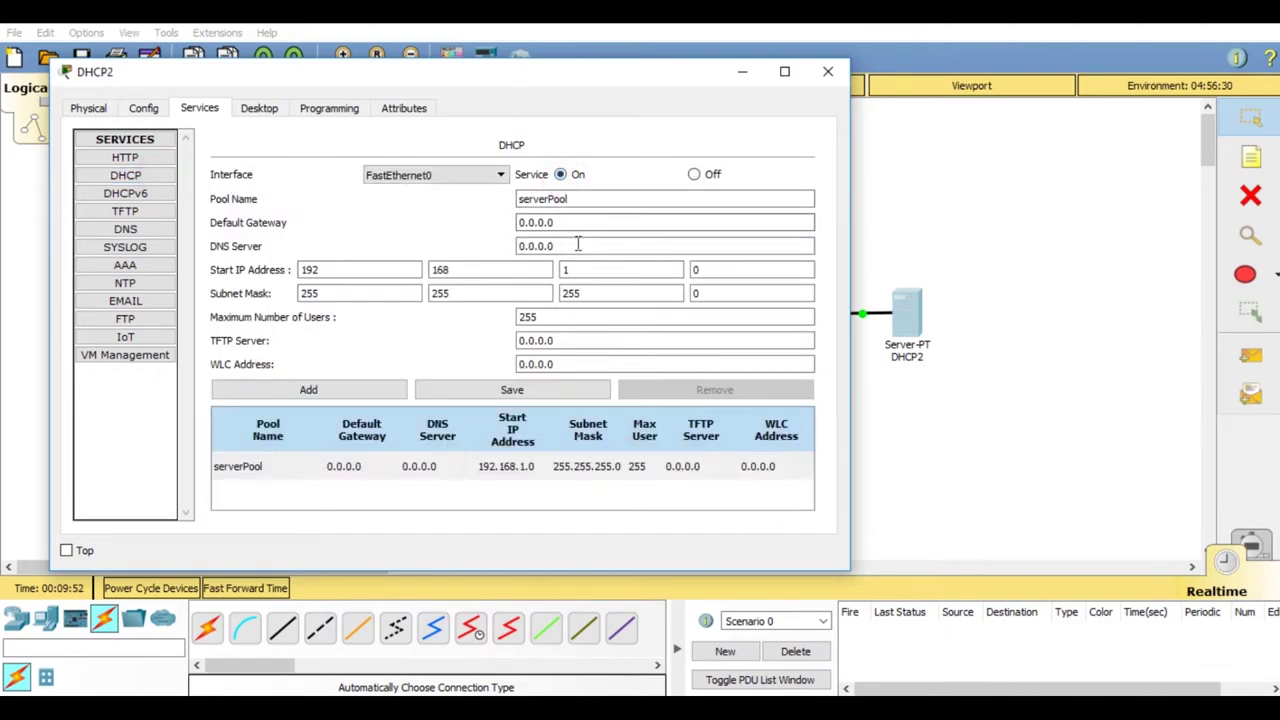
left_click_drag(578, 222, 480, 232)
type("192.168.1.1")
double_click(705, 270)
type("3")
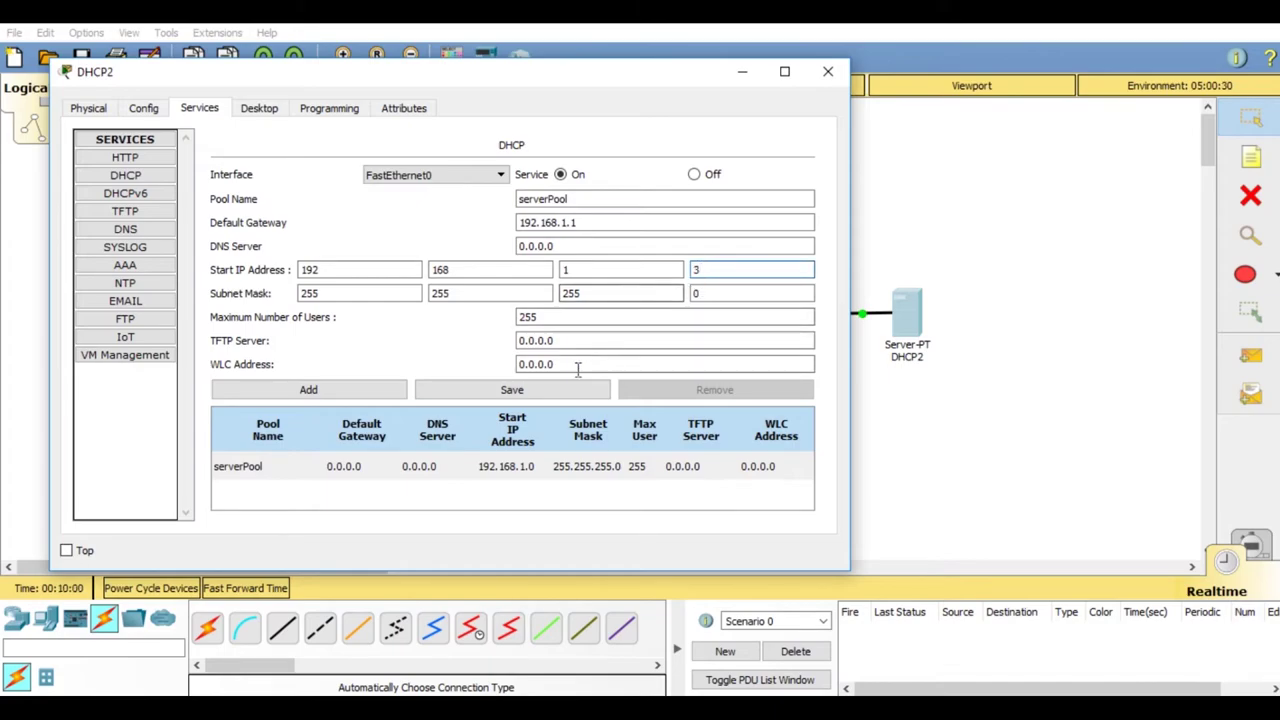
left_click(505, 390)
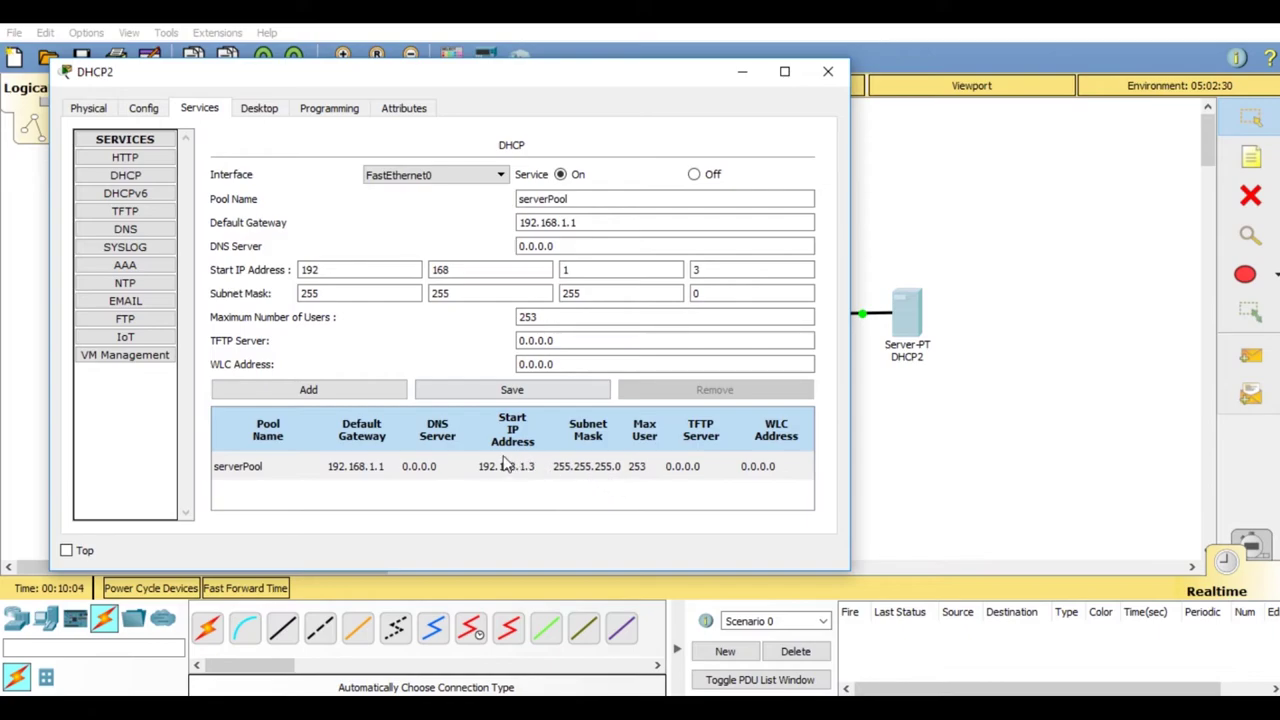
Step: Switch PC0 and PC1 to DHCP addressing, with PC1 receiving 192.168.0.4
left_click(828, 71)
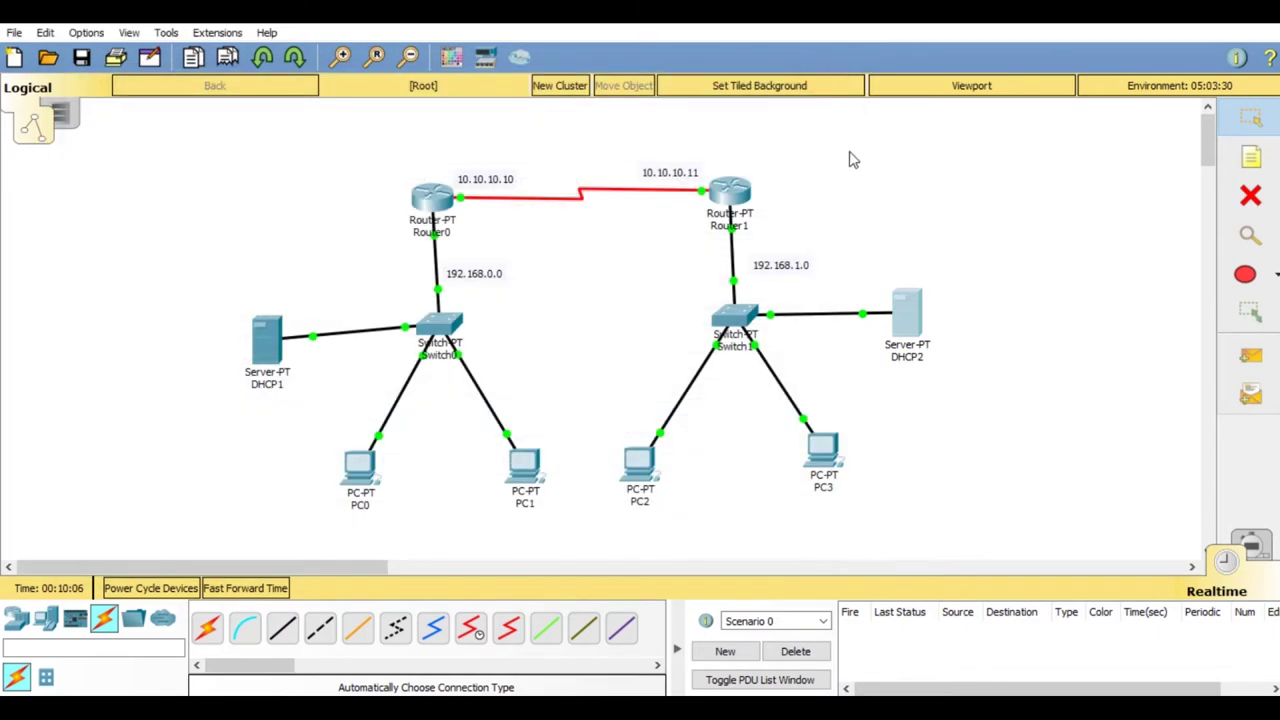
left_click(362, 466)
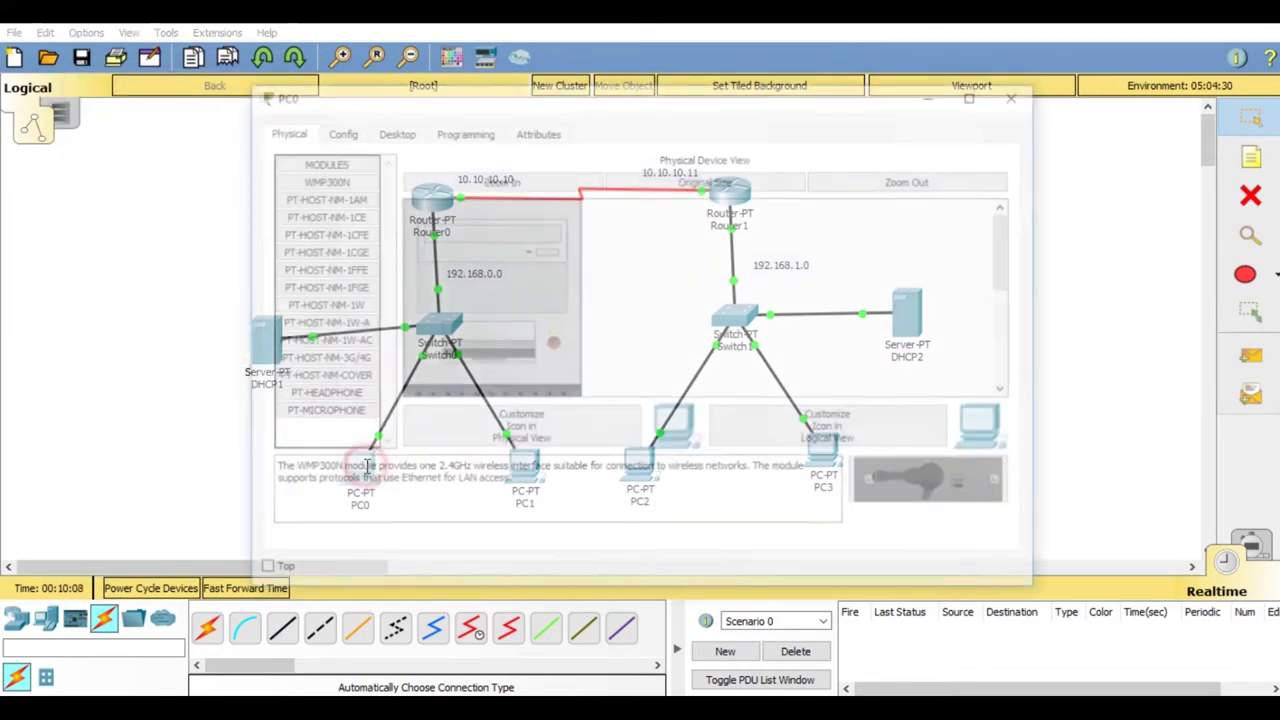
left_click(391, 130)
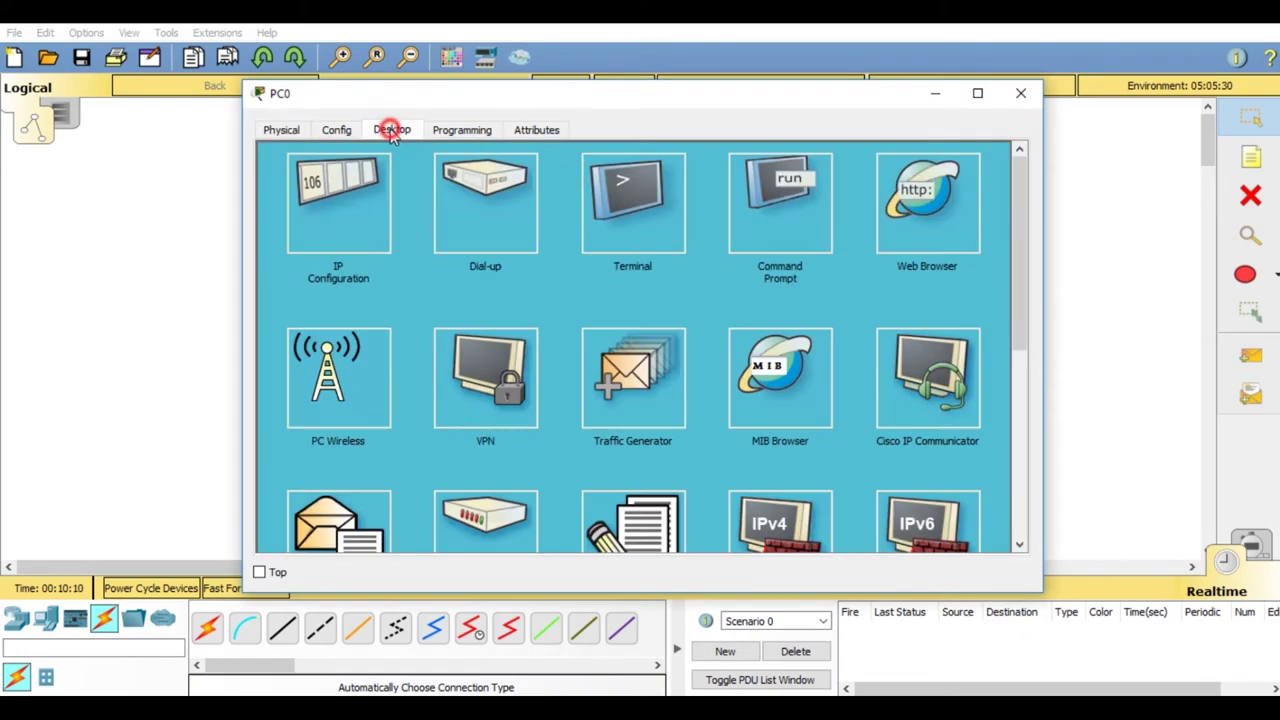
left_click(358, 195)
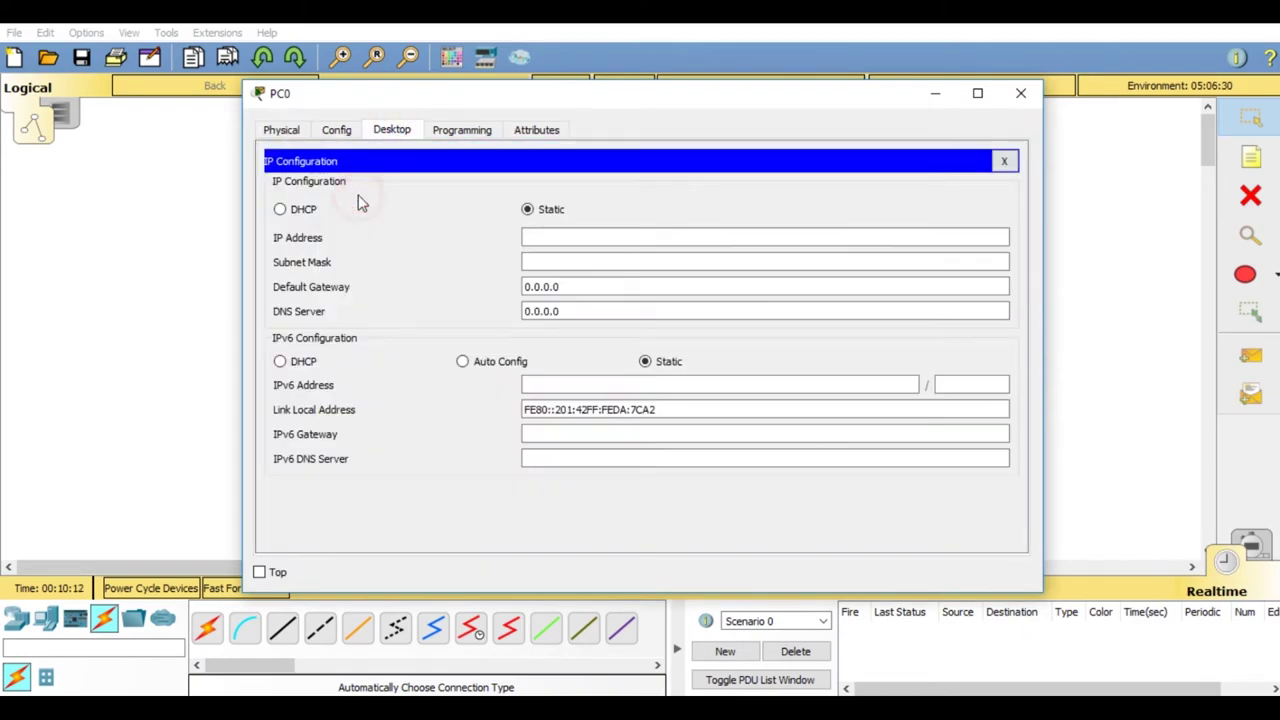
left_click(303, 210)
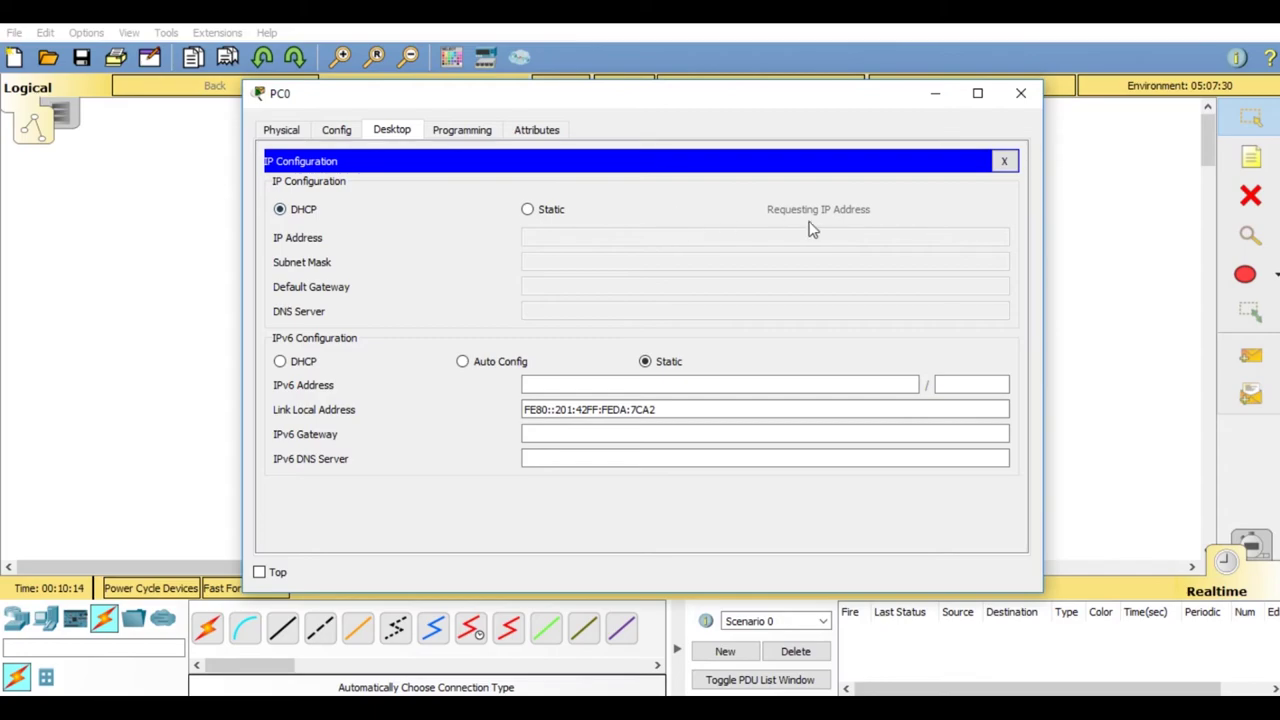
left_click(1021, 93)
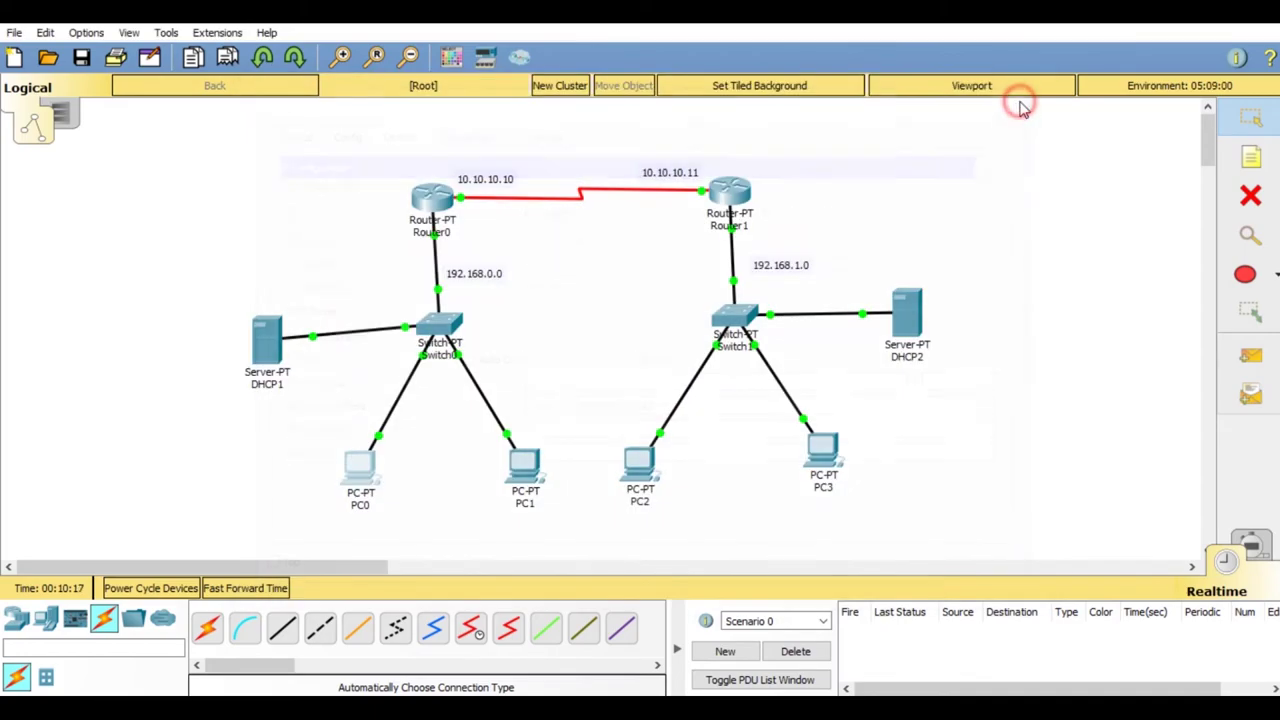
left_click(535, 458)
left_click(392, 130)
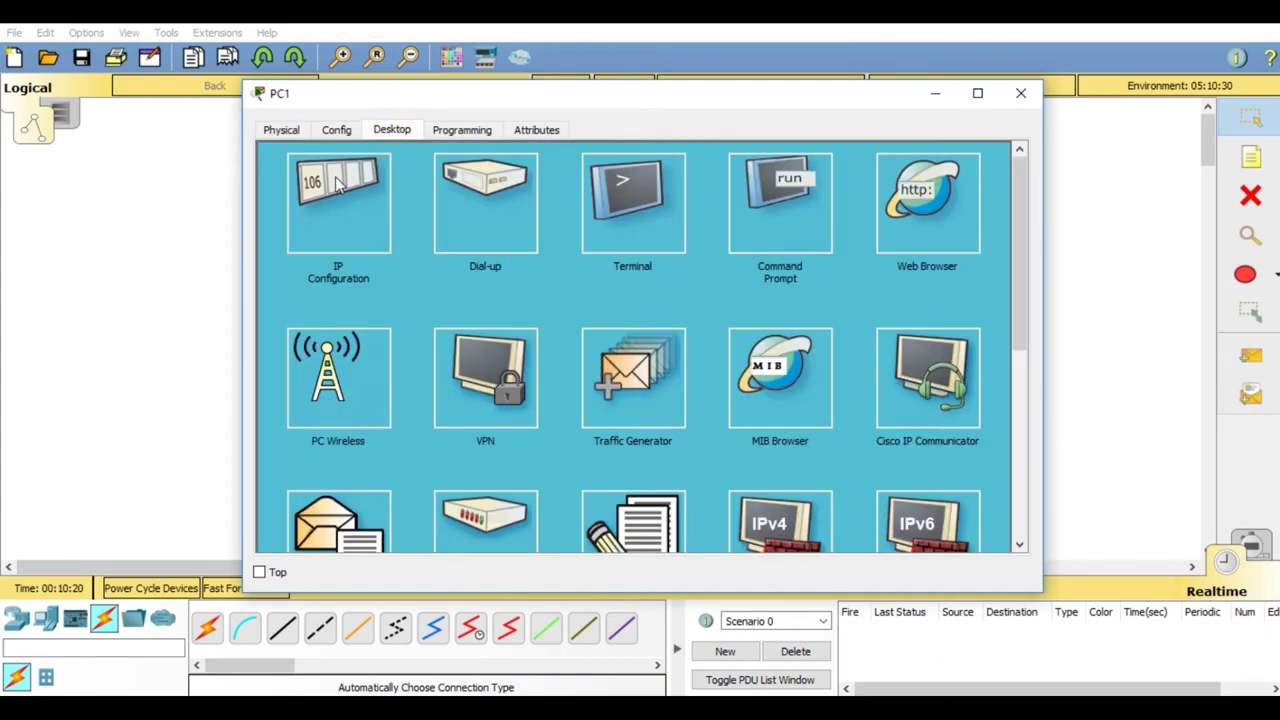
left_click(380, 172)
left_click(280, 209)
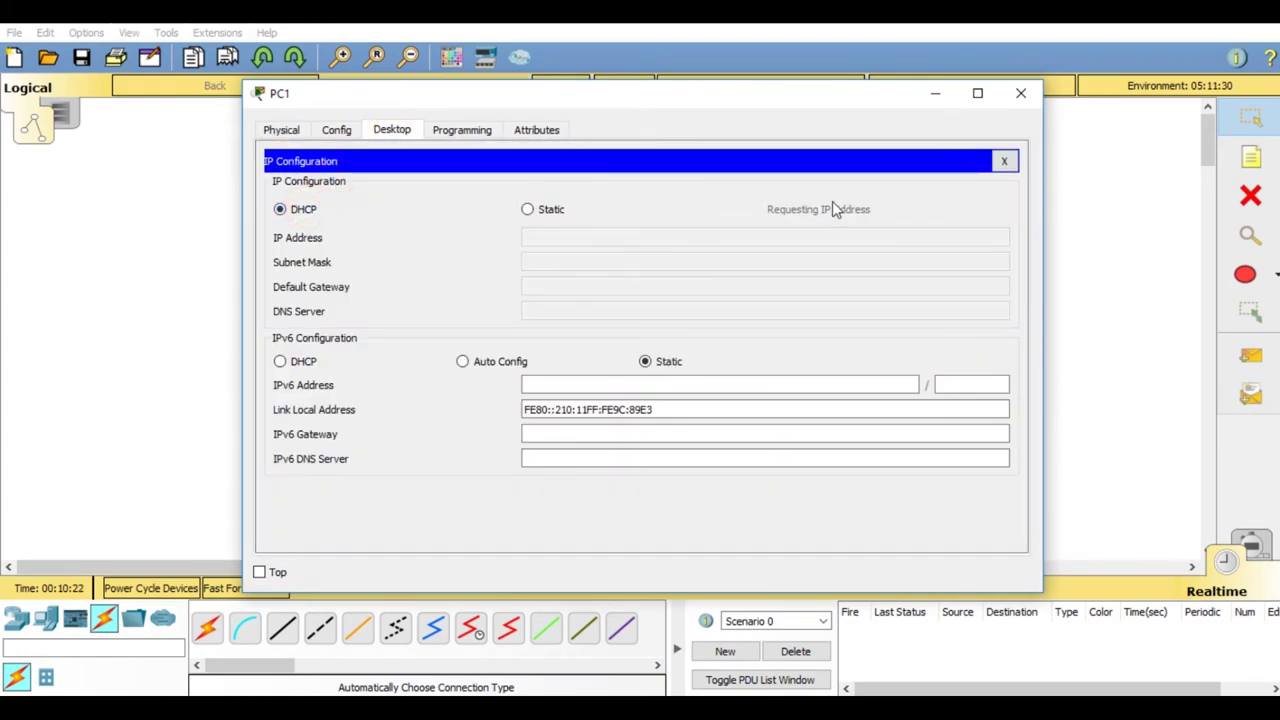
left_click(1020, 93)
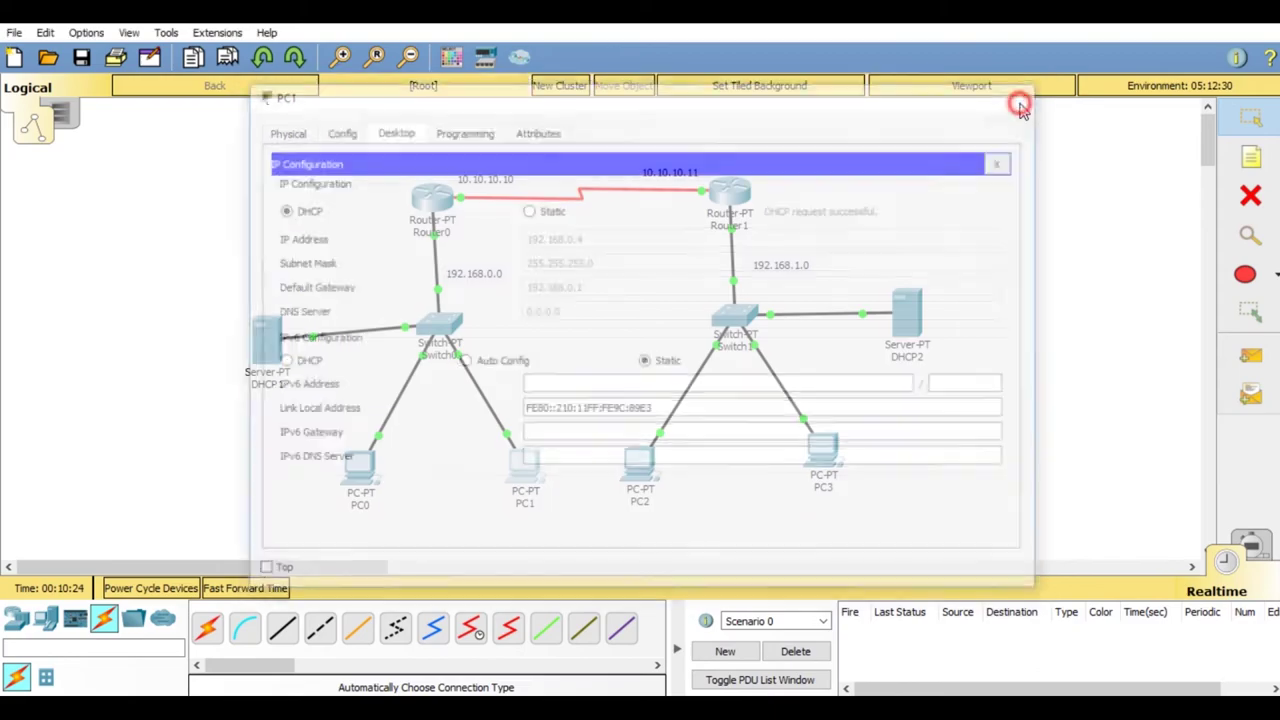
Step: Switch PC2 and PC3 to DHCP, obtaining 192.168.1.3 and 192.168.1.4
left_click(648, 455)
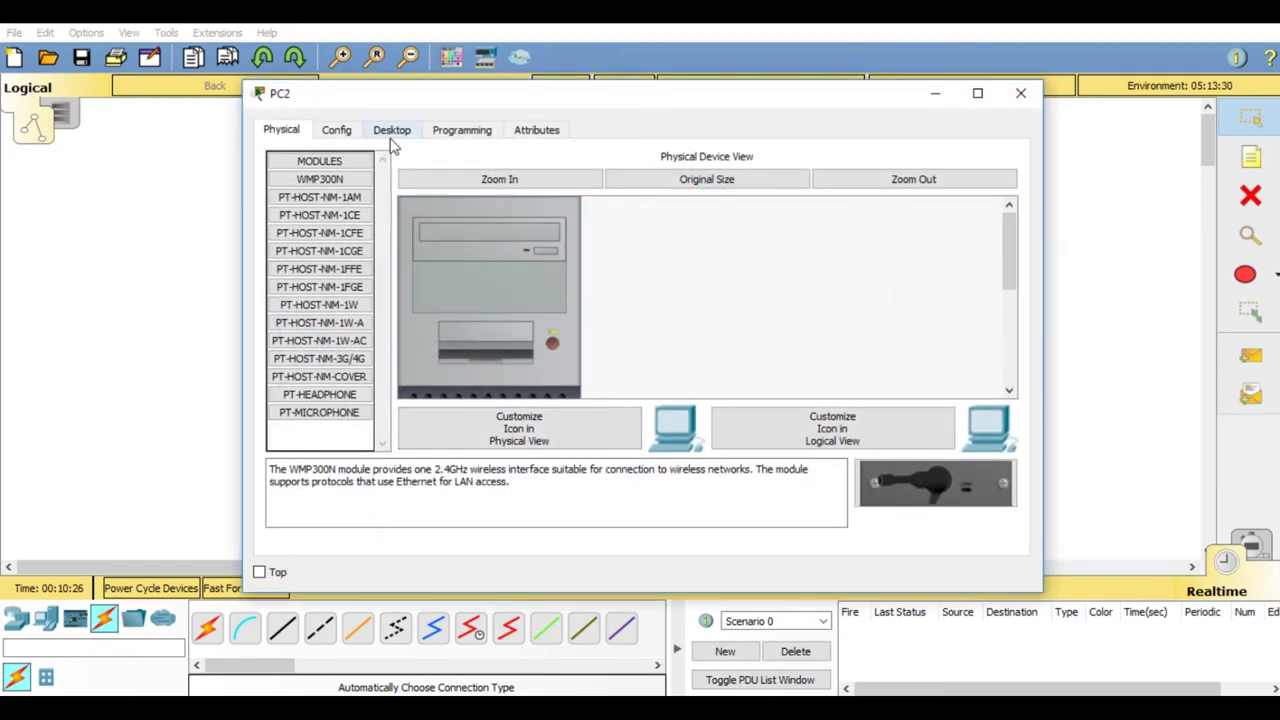
left_click(392, 130)
left_click(335, 178)
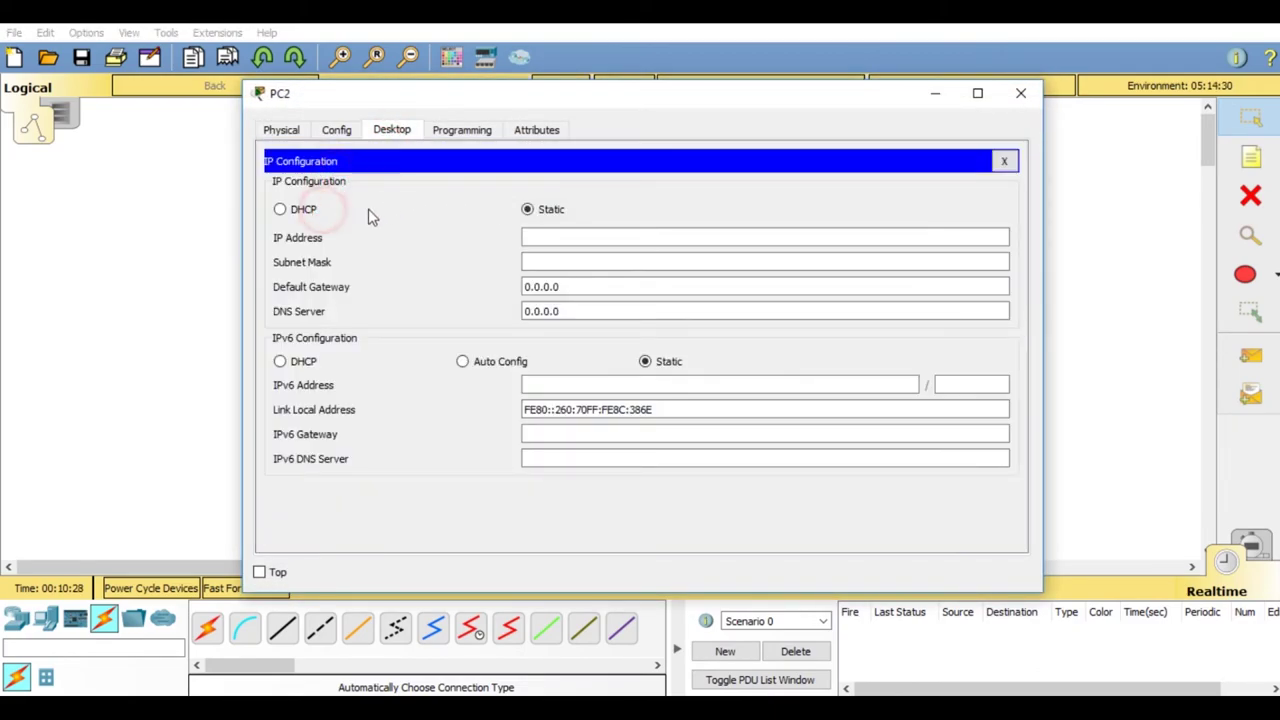
left_click(297, 209)
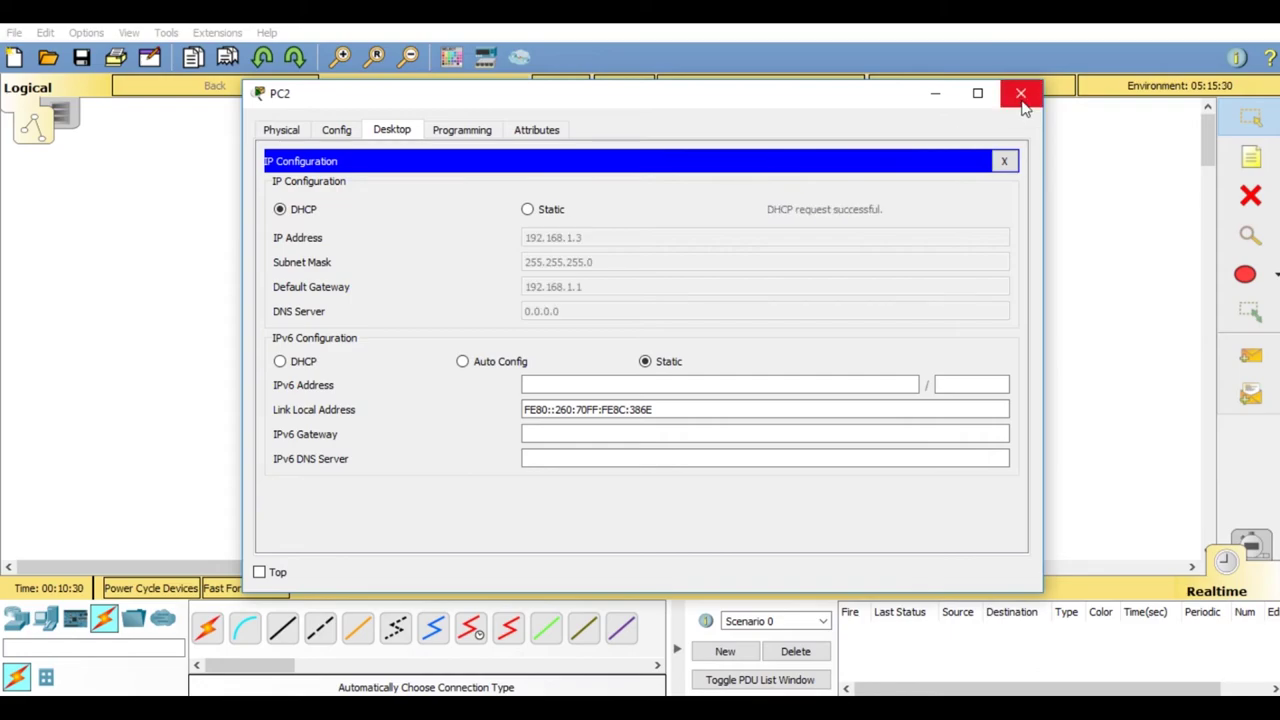
left_click(1020, 93)
left_click(840, 449)
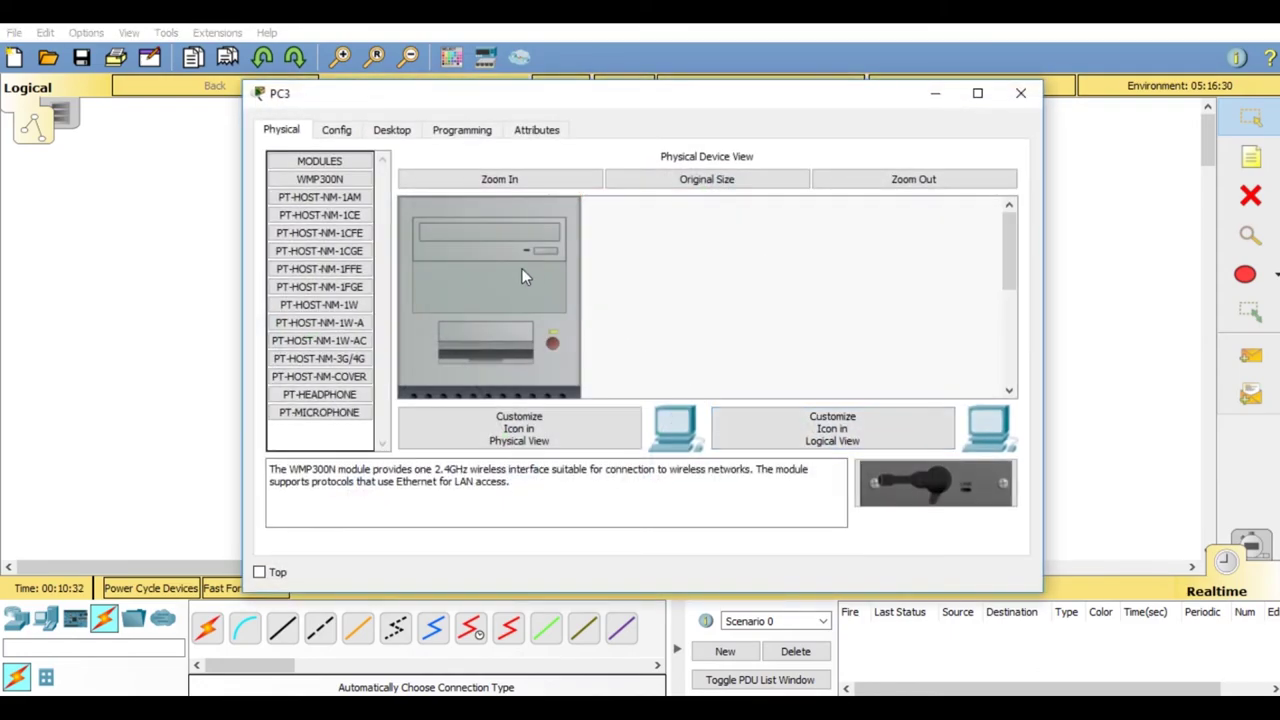
left_click(392, 130)
left_click(336, 191)
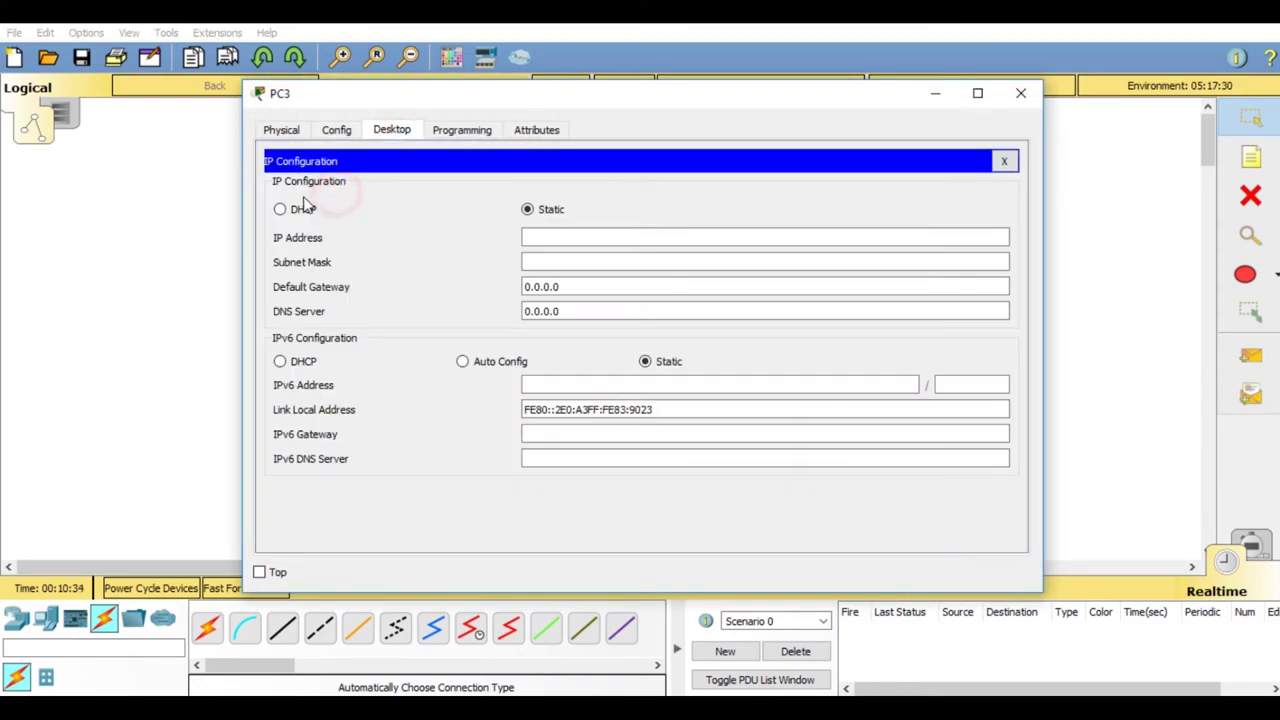
left_click(300, 208)
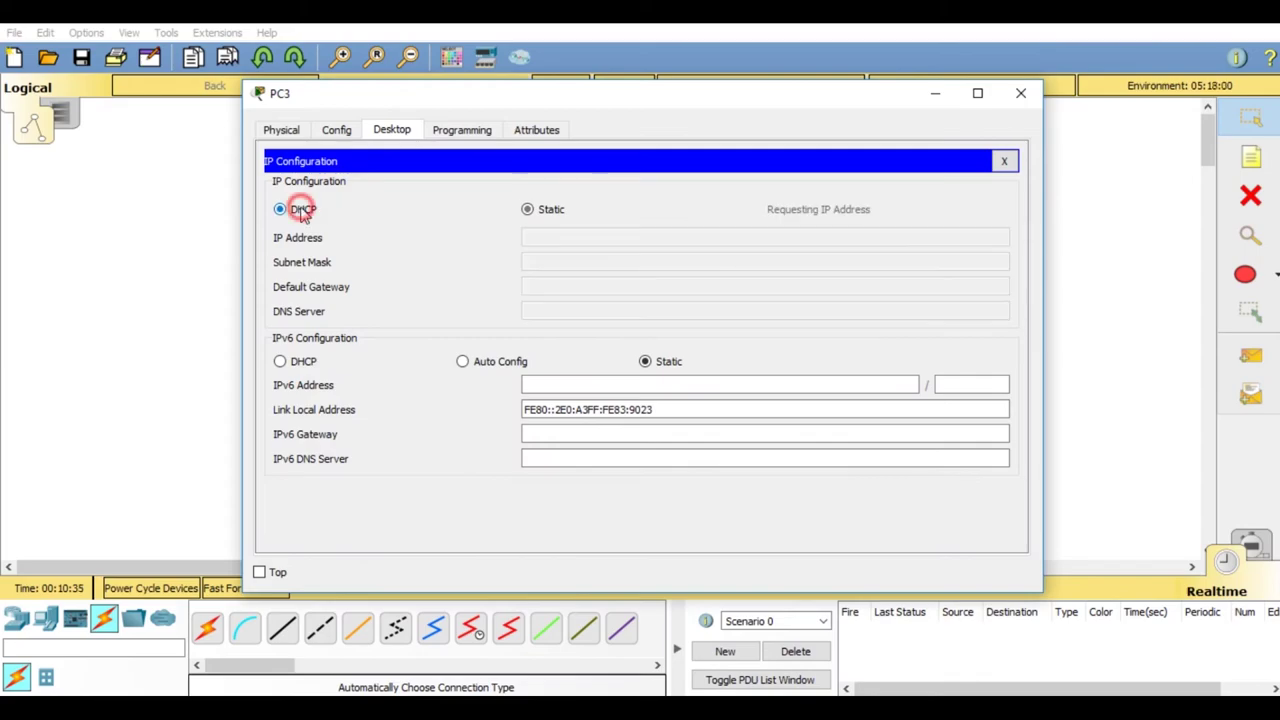
left_click(1020, 93)
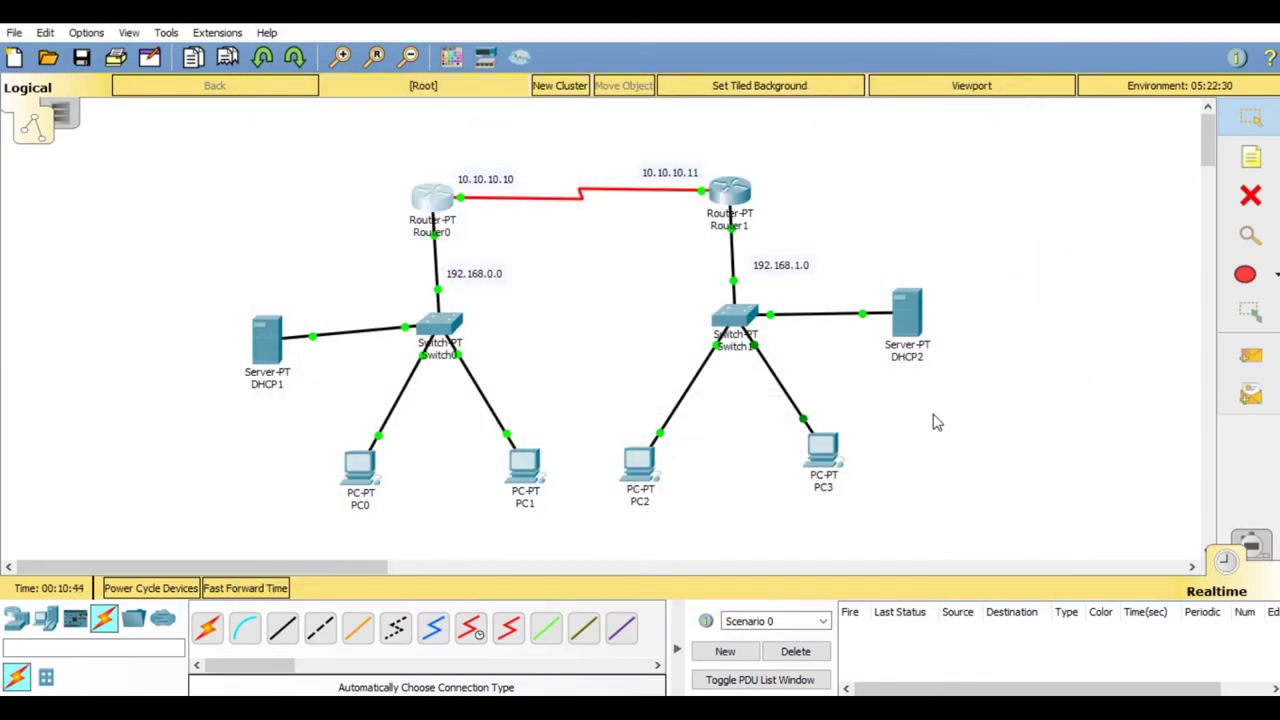
Step: Start a Router0 static route with destination network 192.168.1.0/24
left_click(447, 214)
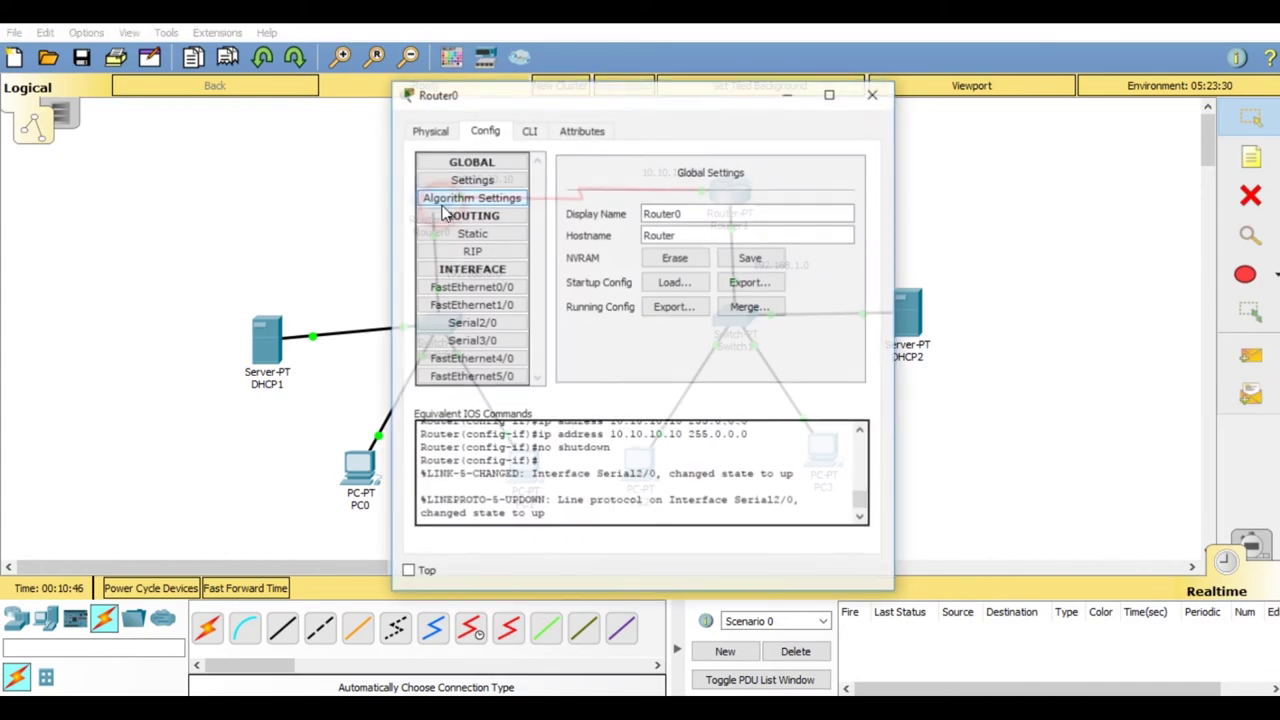
left_click(456, 233)
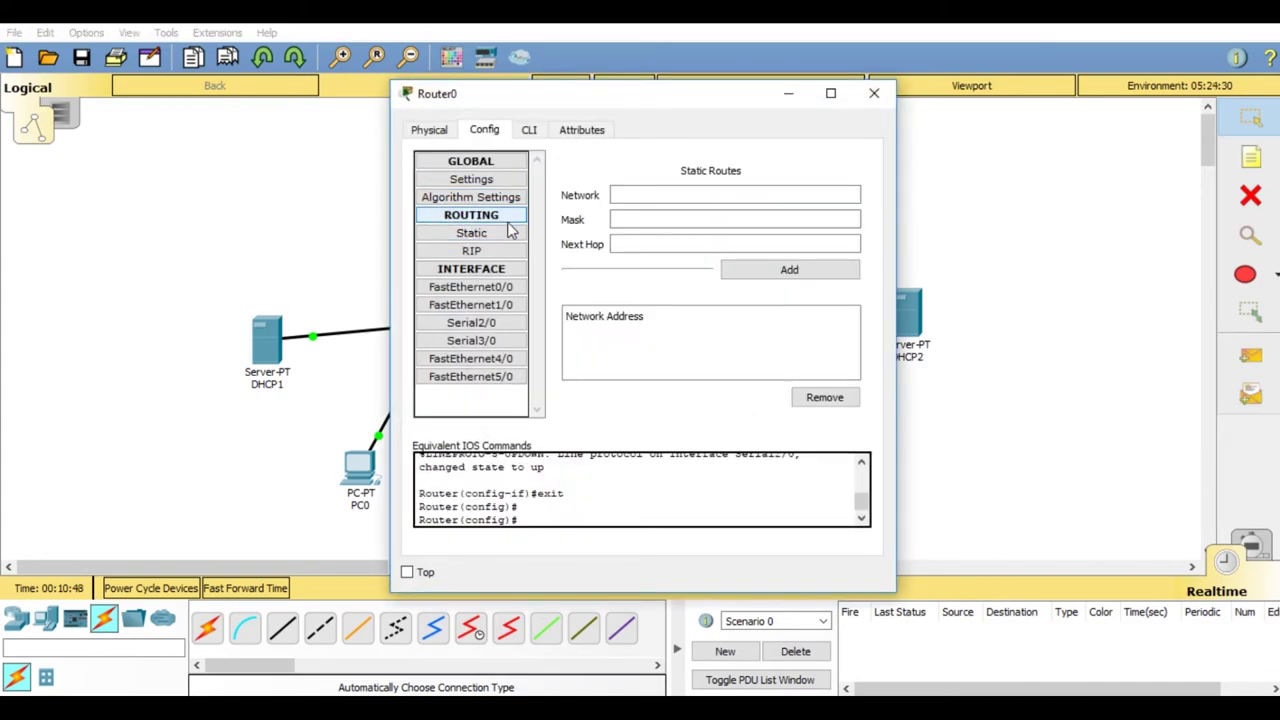
left_click(663, 193)
left_click_drag(636, 110, 426, 109)
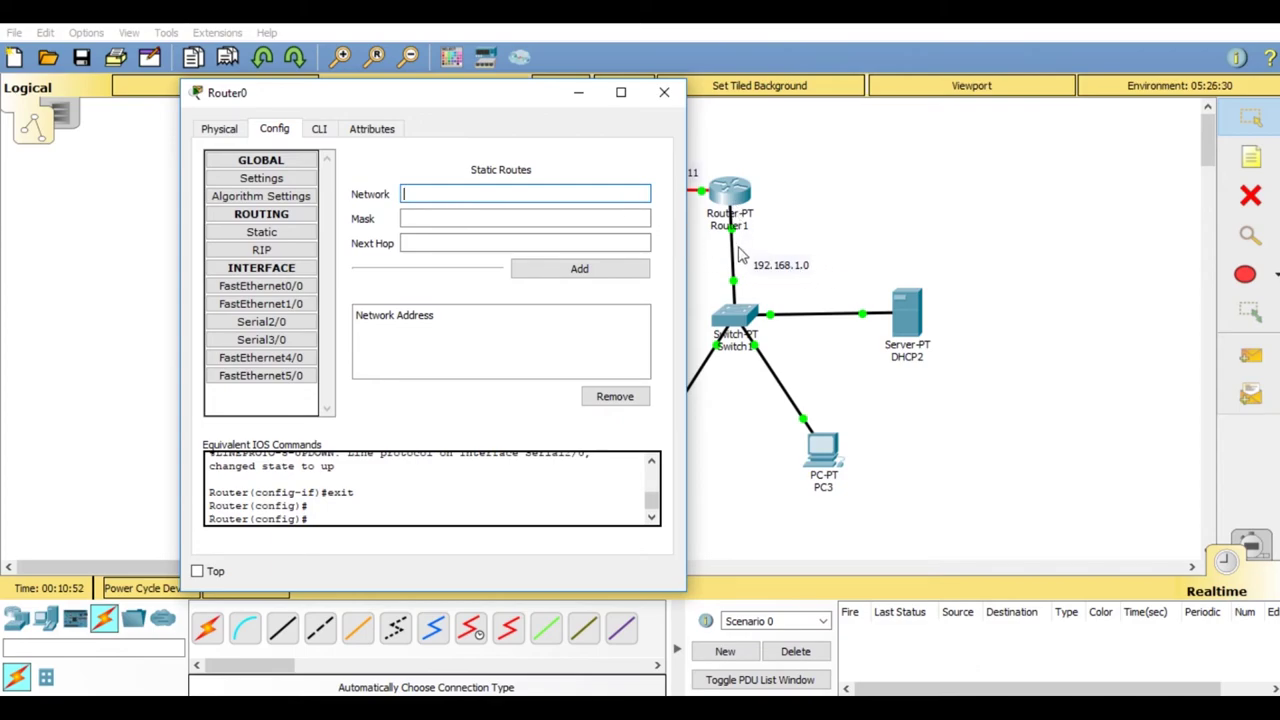
left_click(530, 193)
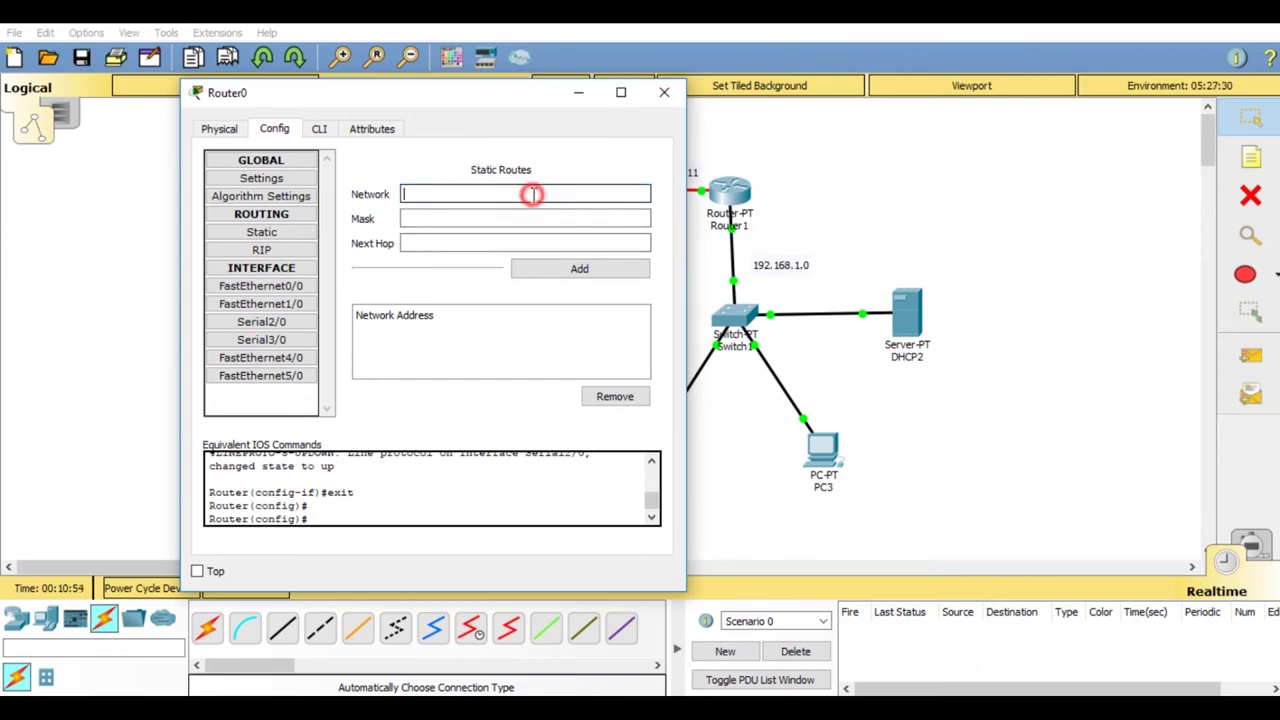
type("192.168.1.0")
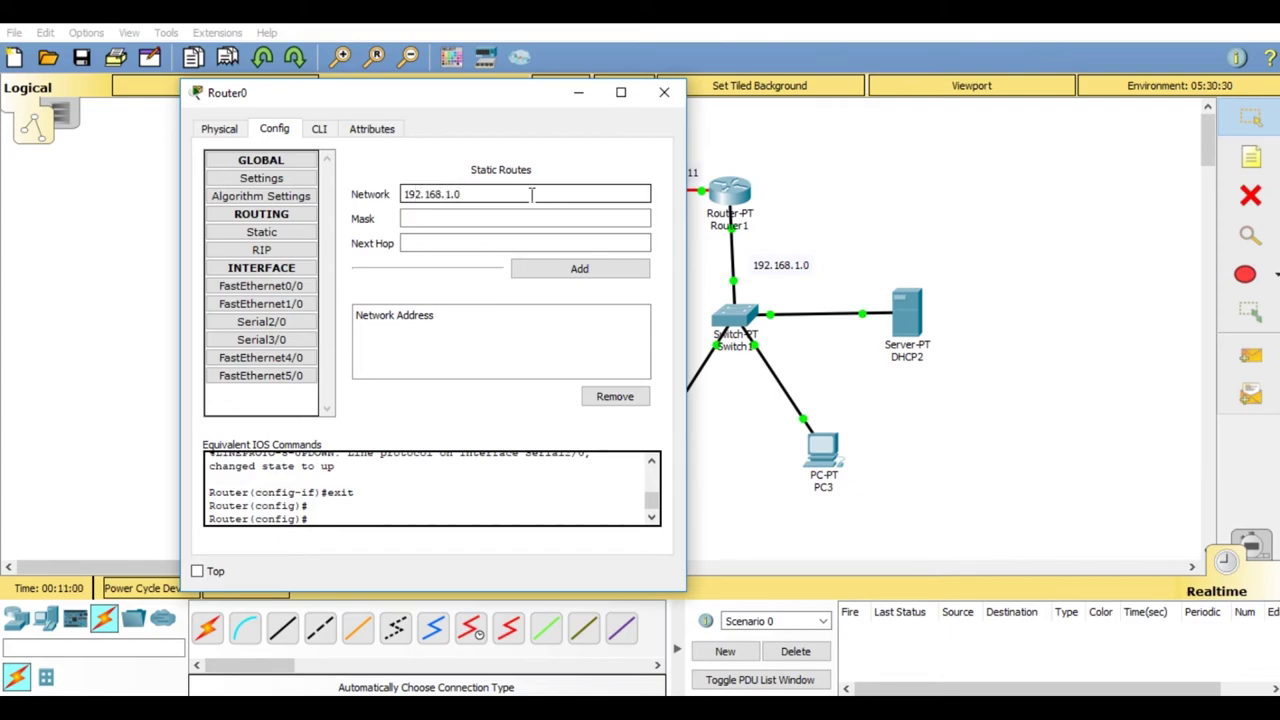
key("Tab")
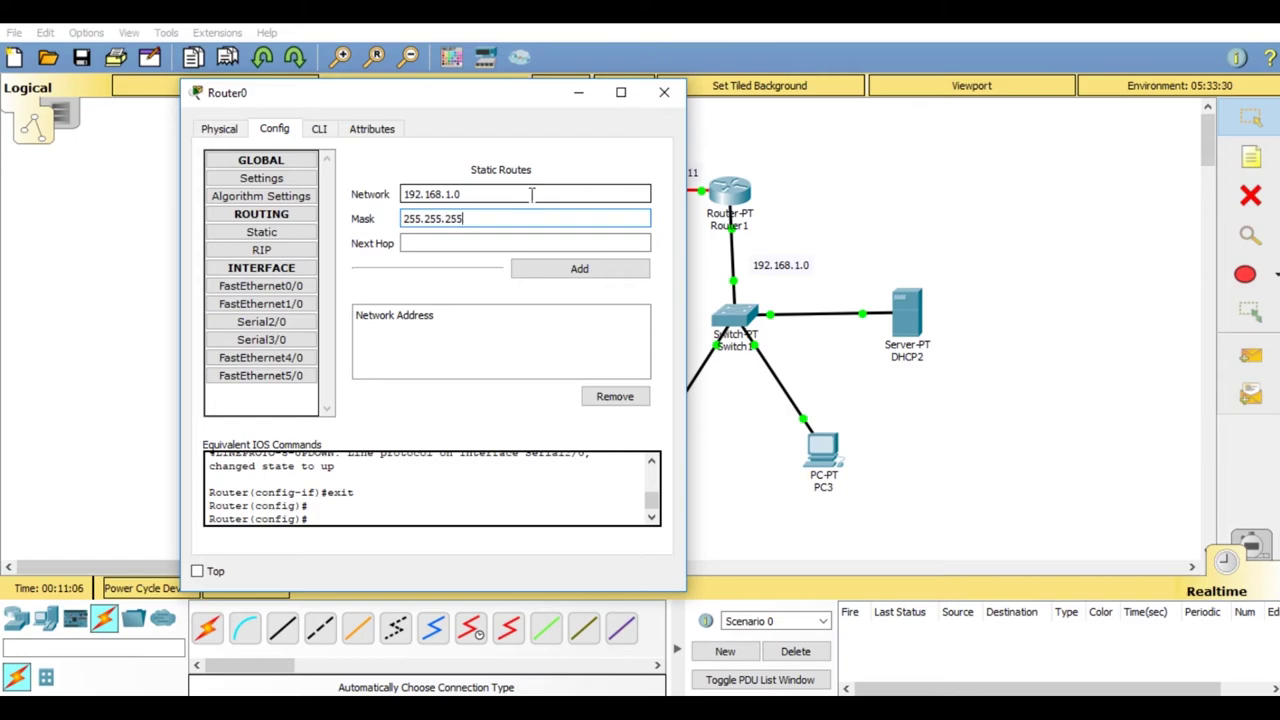
Step: Set the route's next hop to 10.10.10.11, add it, and close Router0's window
left_click(510, 242)
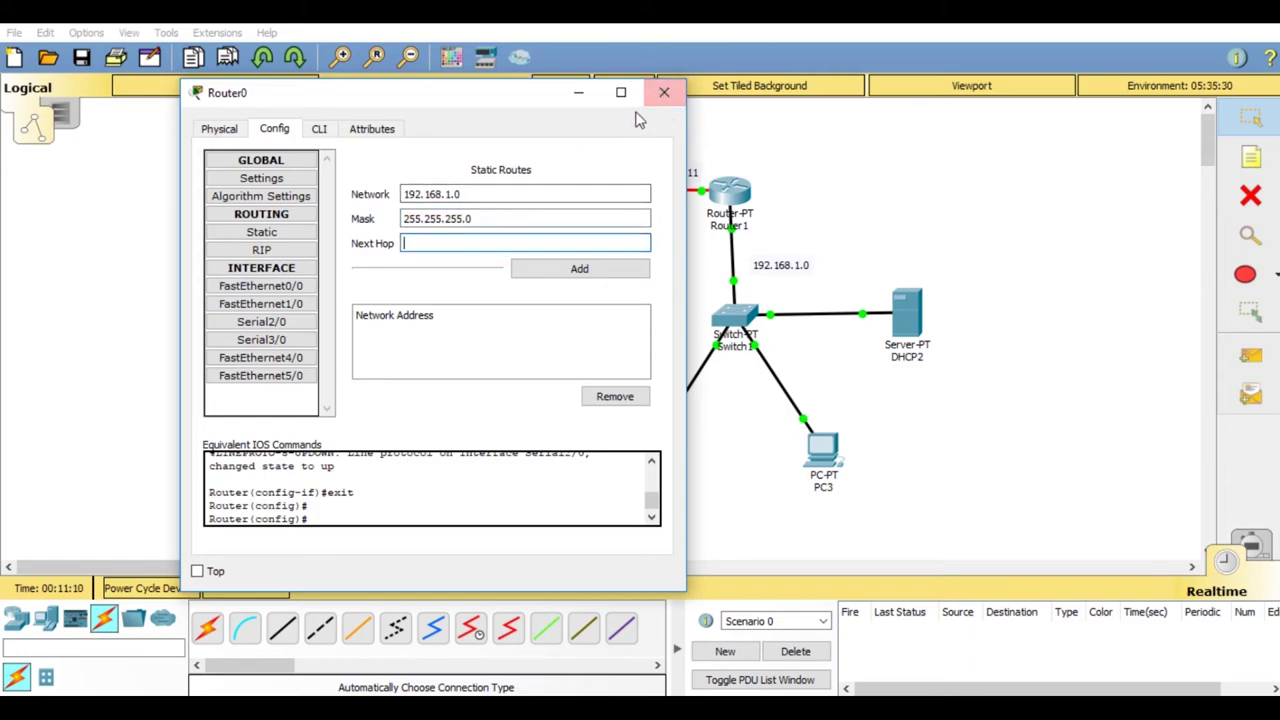
left_click_drag(478, 100, 382, 95)
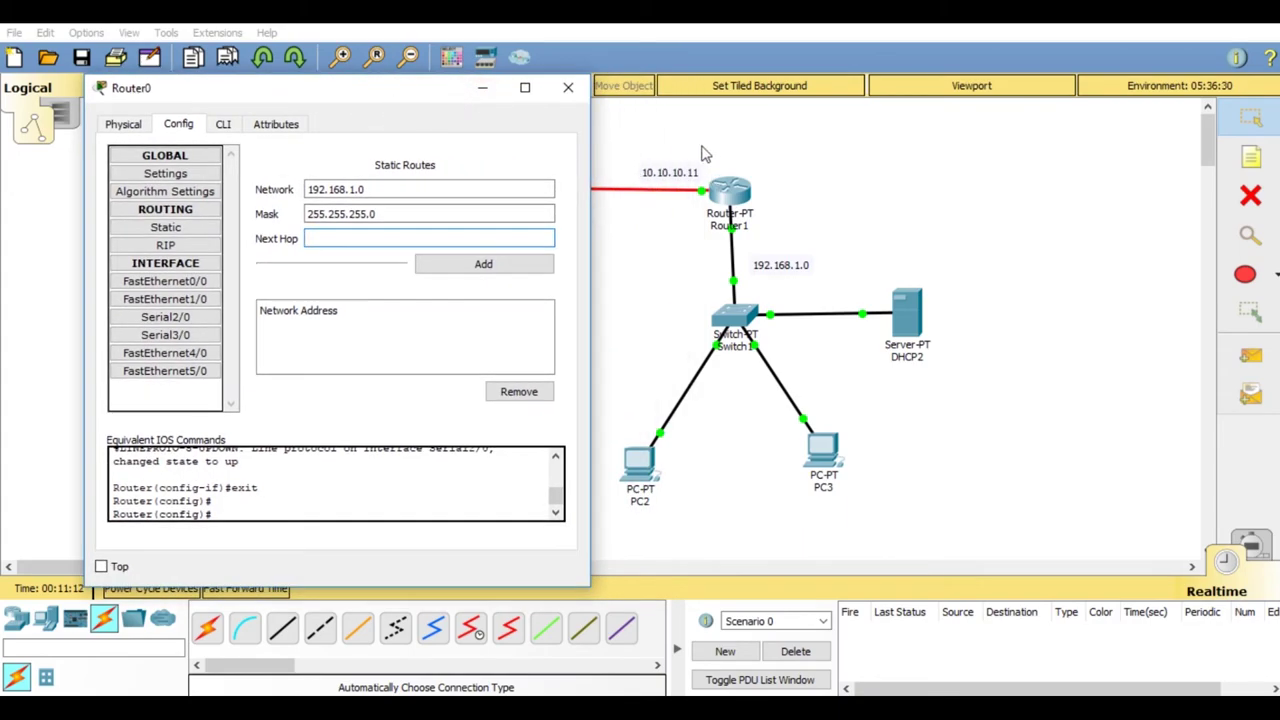
left_click(509, 240)
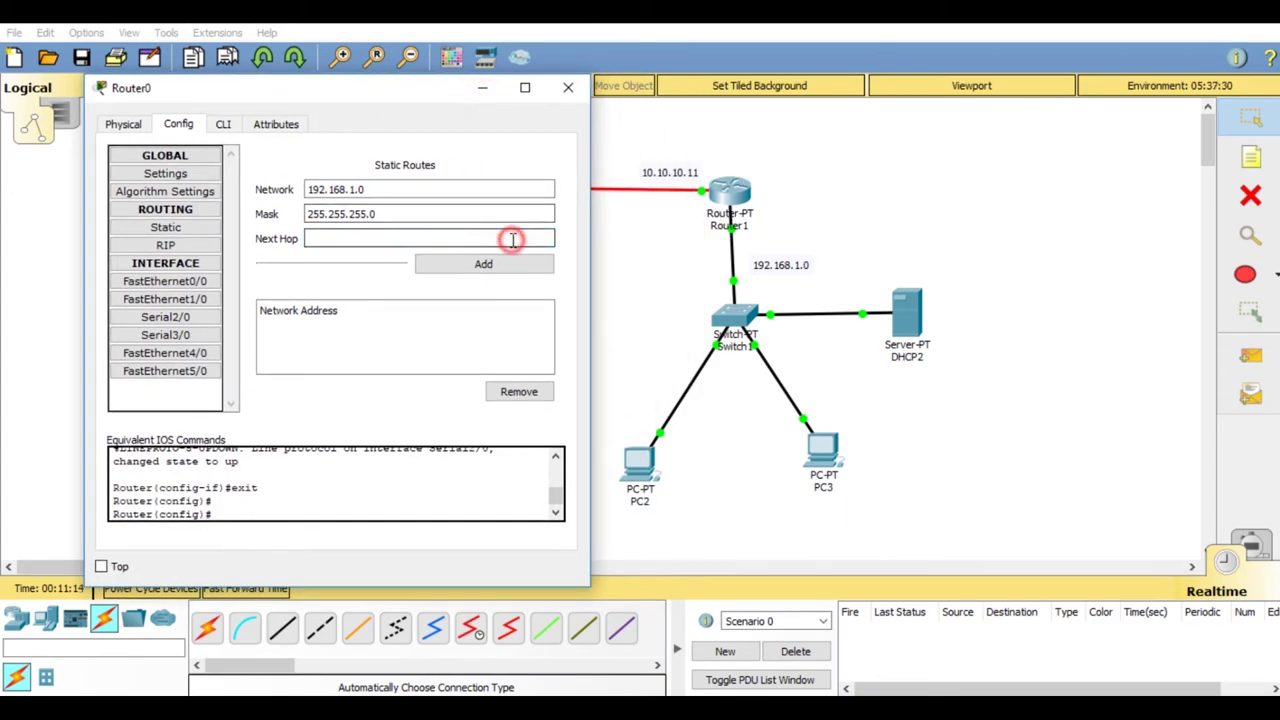
type("10.10.10.11")
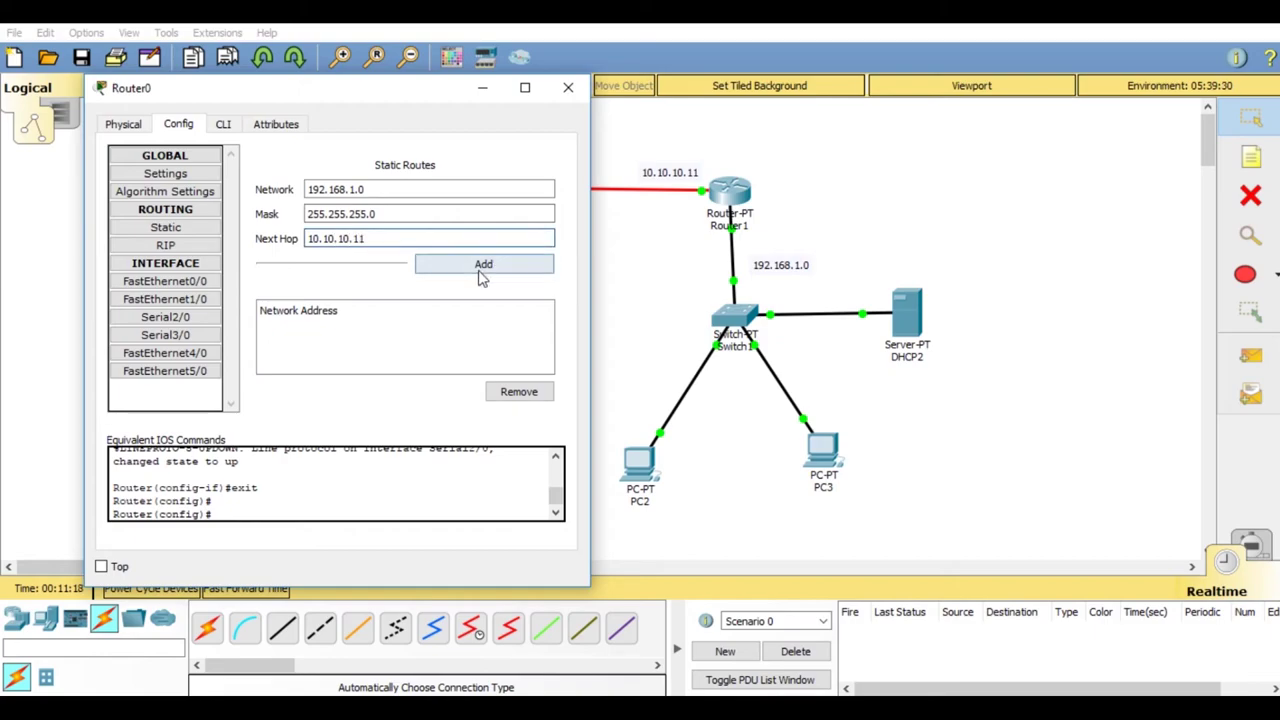
left_click(481, 266)
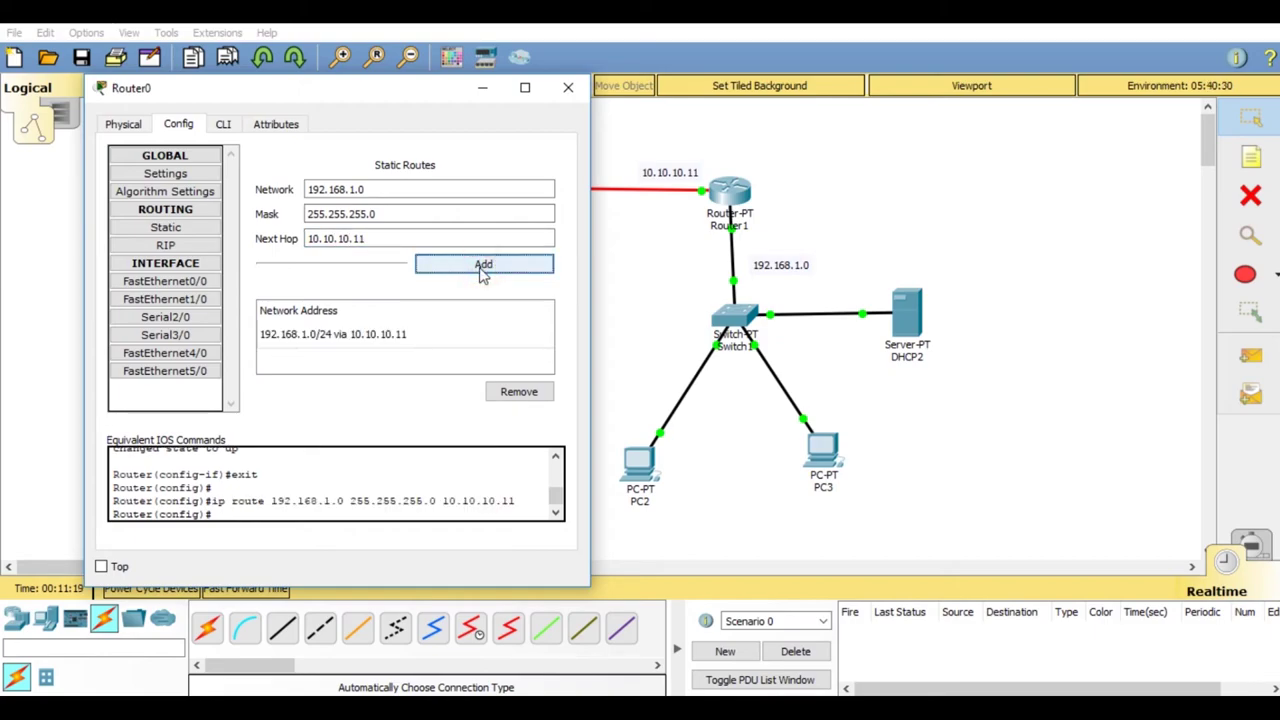
left_click(567, 87)
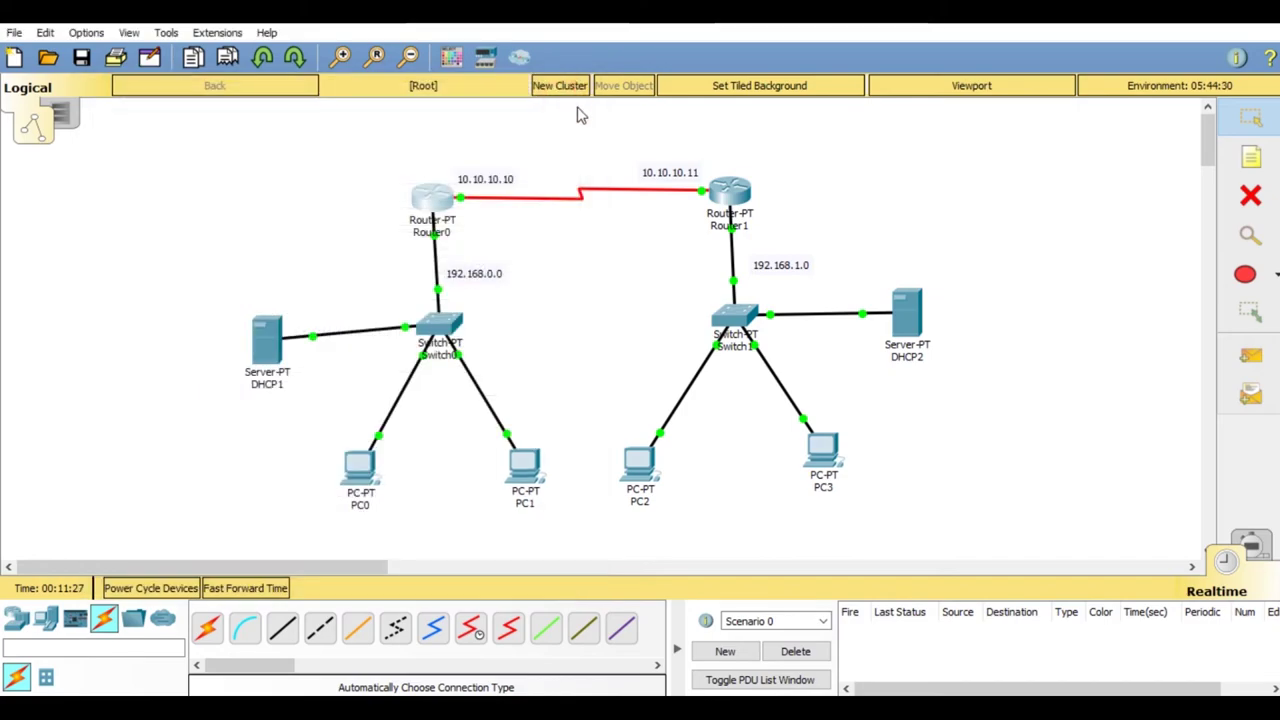
Step: Add a Router1 static route 192.168.0.0 / 255.255.255.0 via 10.10.10.10, then close its window
left_click(727, 200)
left_click_drag(630, 97, 817, 97)
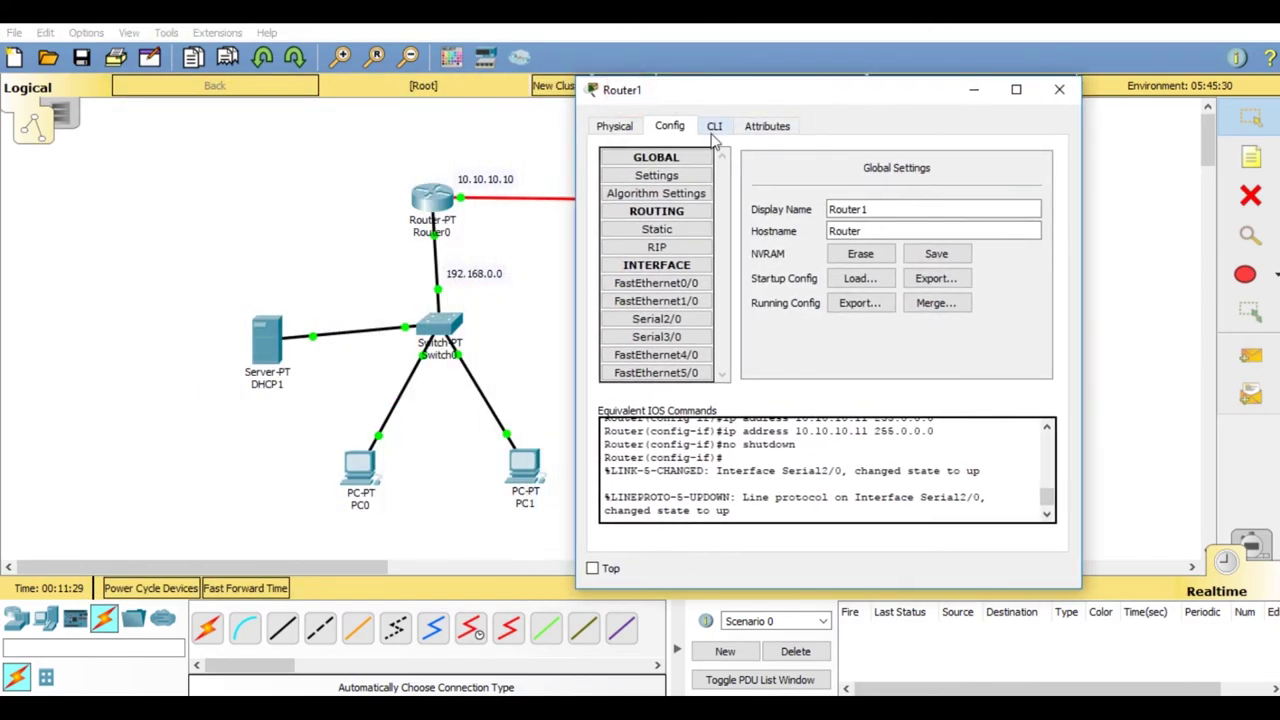
left_click(682, 229)
left_click(800, 190)
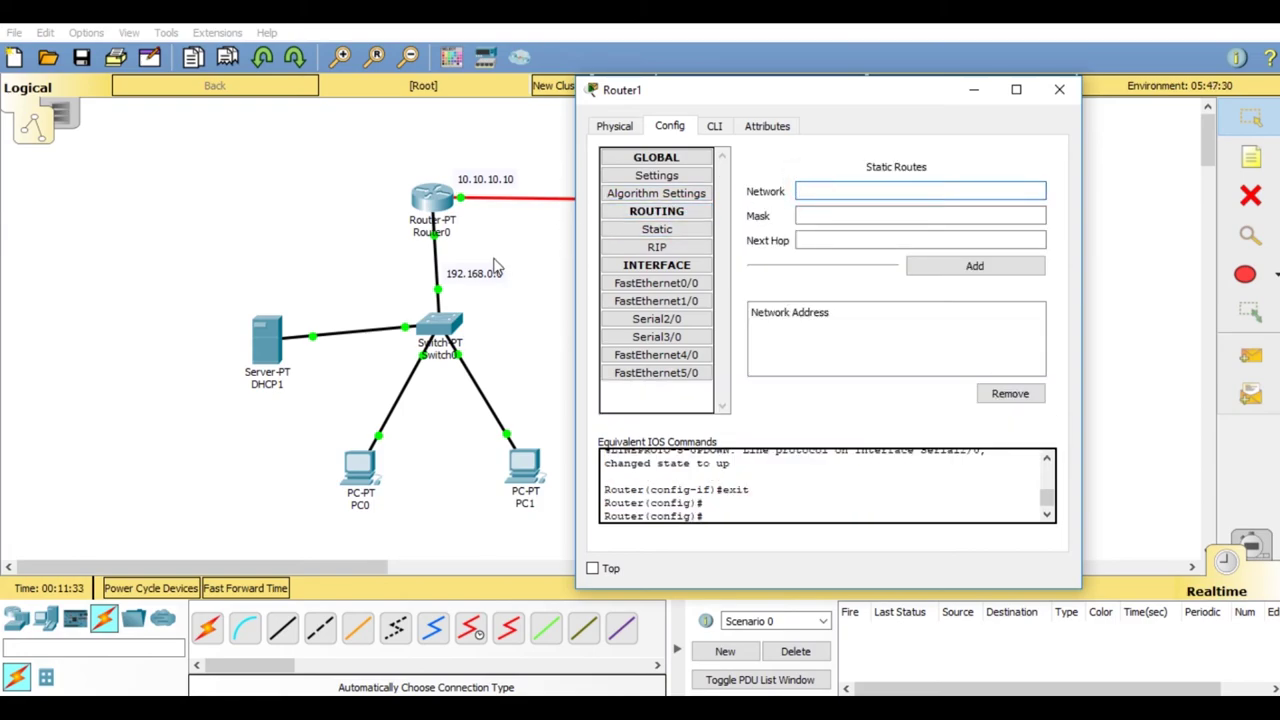
left_click(850, 191)
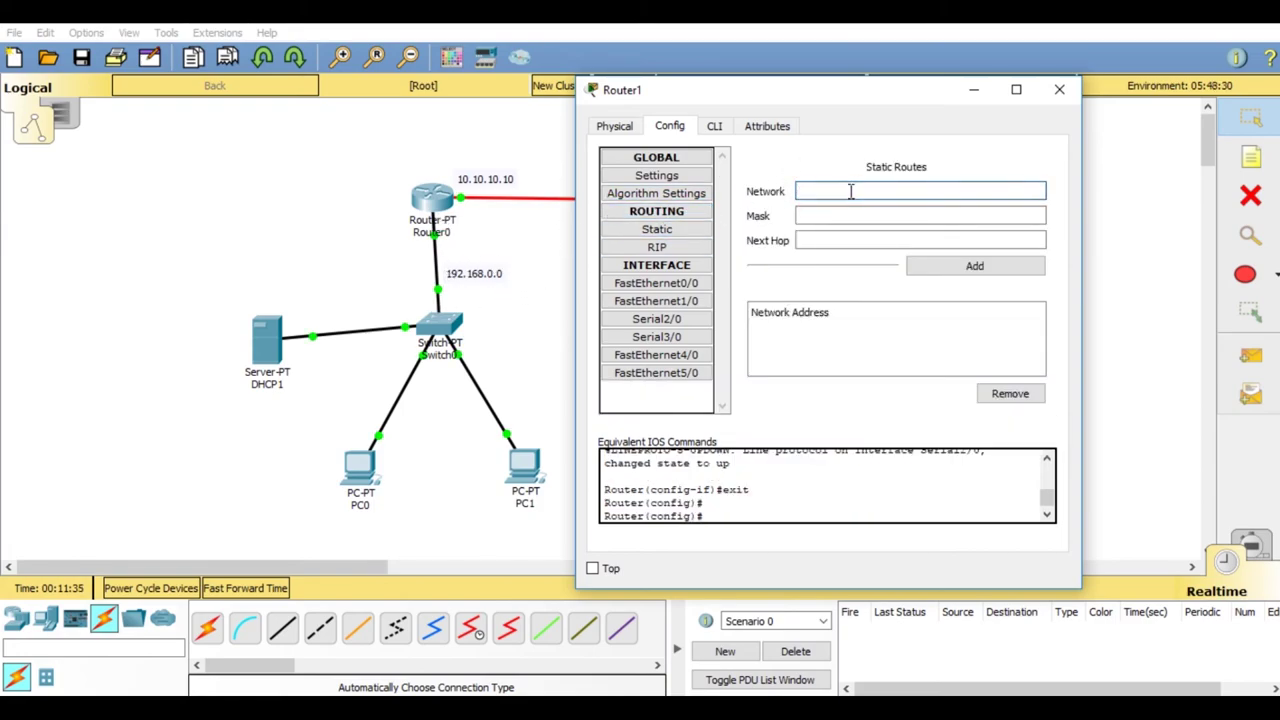
type("192.16")
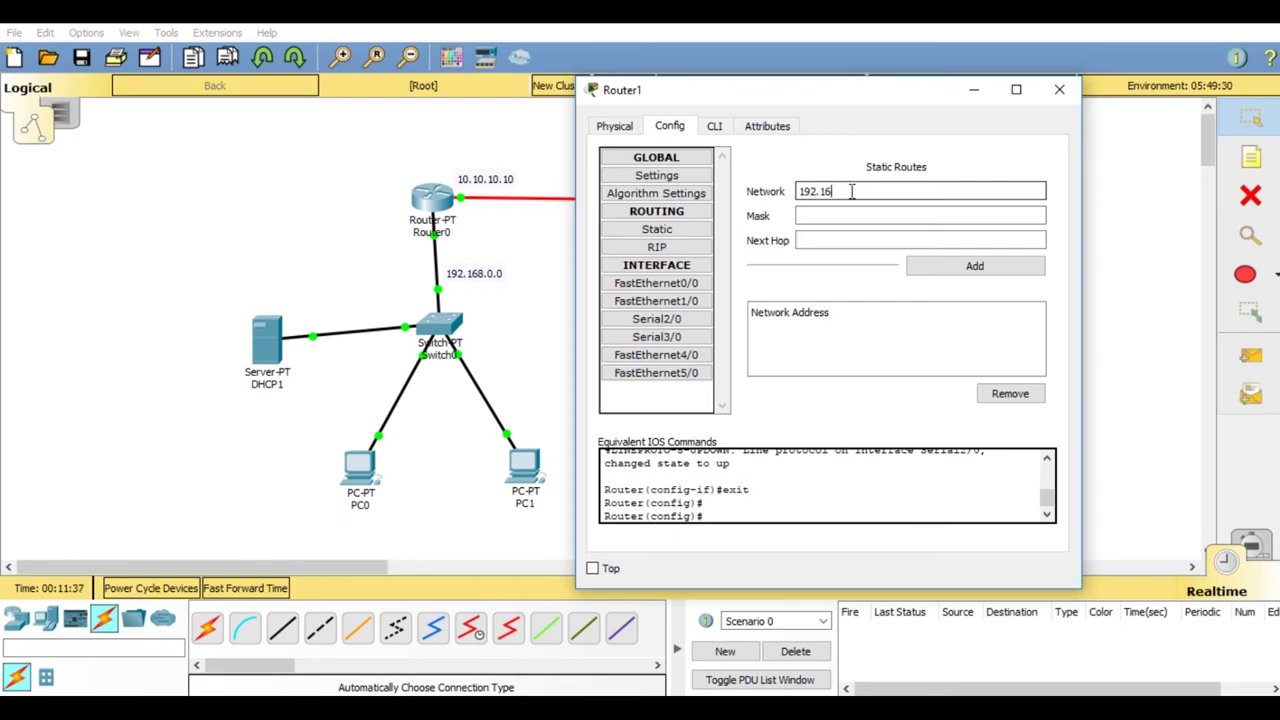
type("8.0.0")
left_click(852, 211)
type("255.255.255.0")
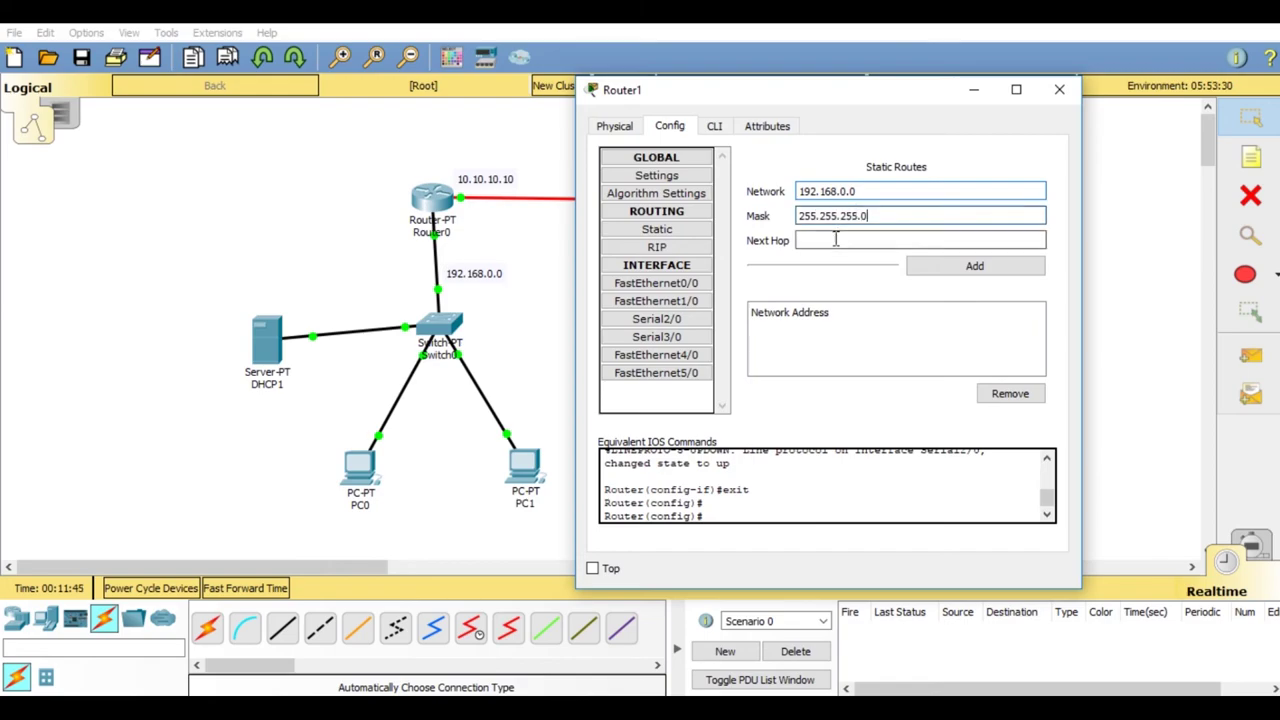
left_click(836, 239)
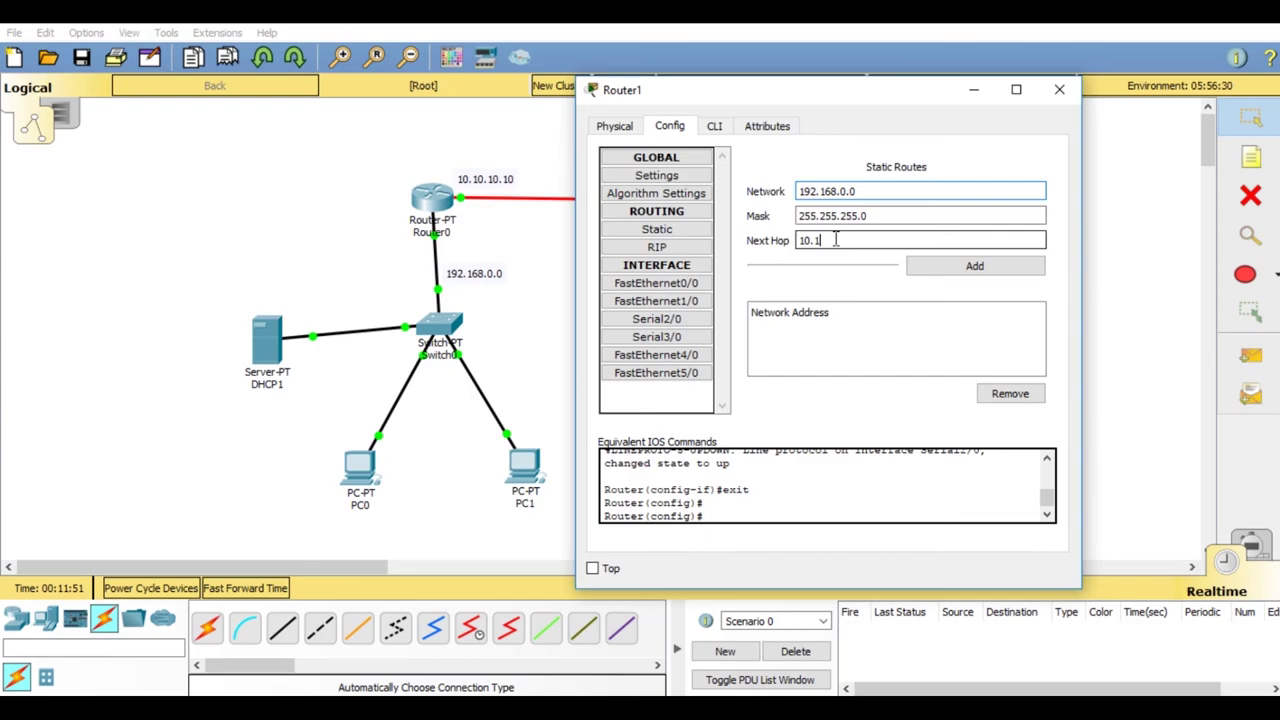
type("10.10.10.10")
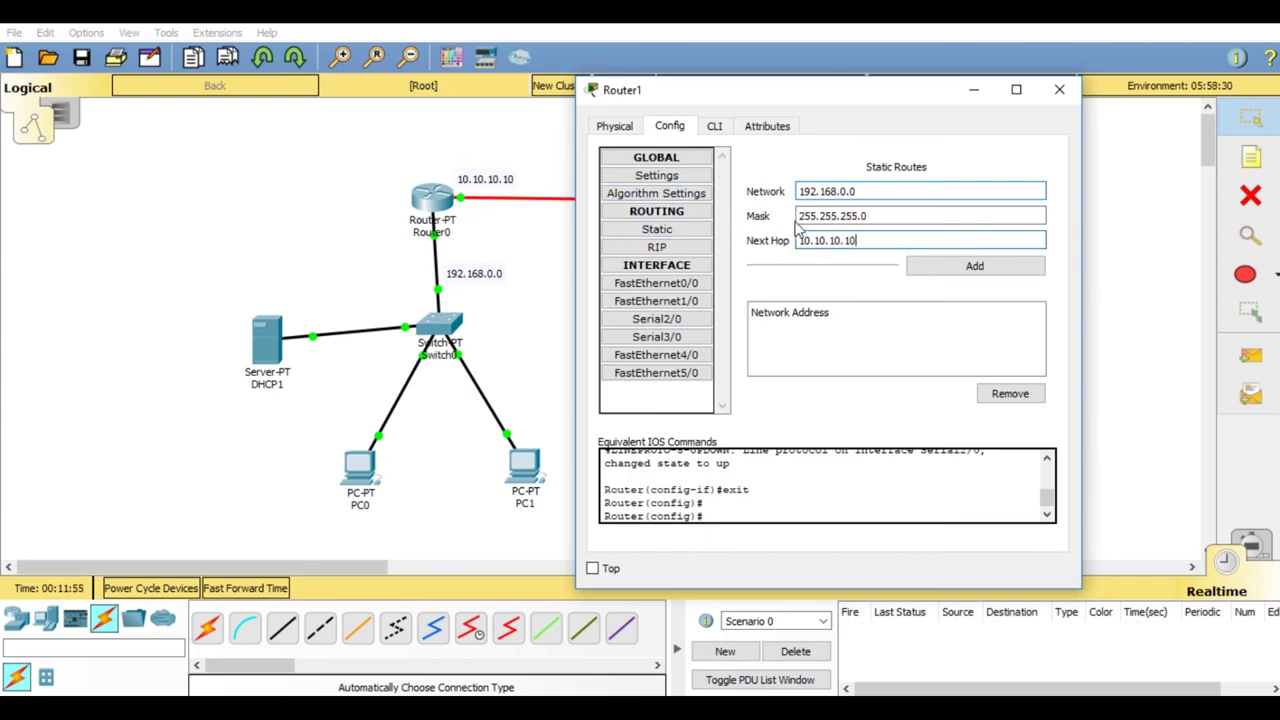
left_click(941, 276)
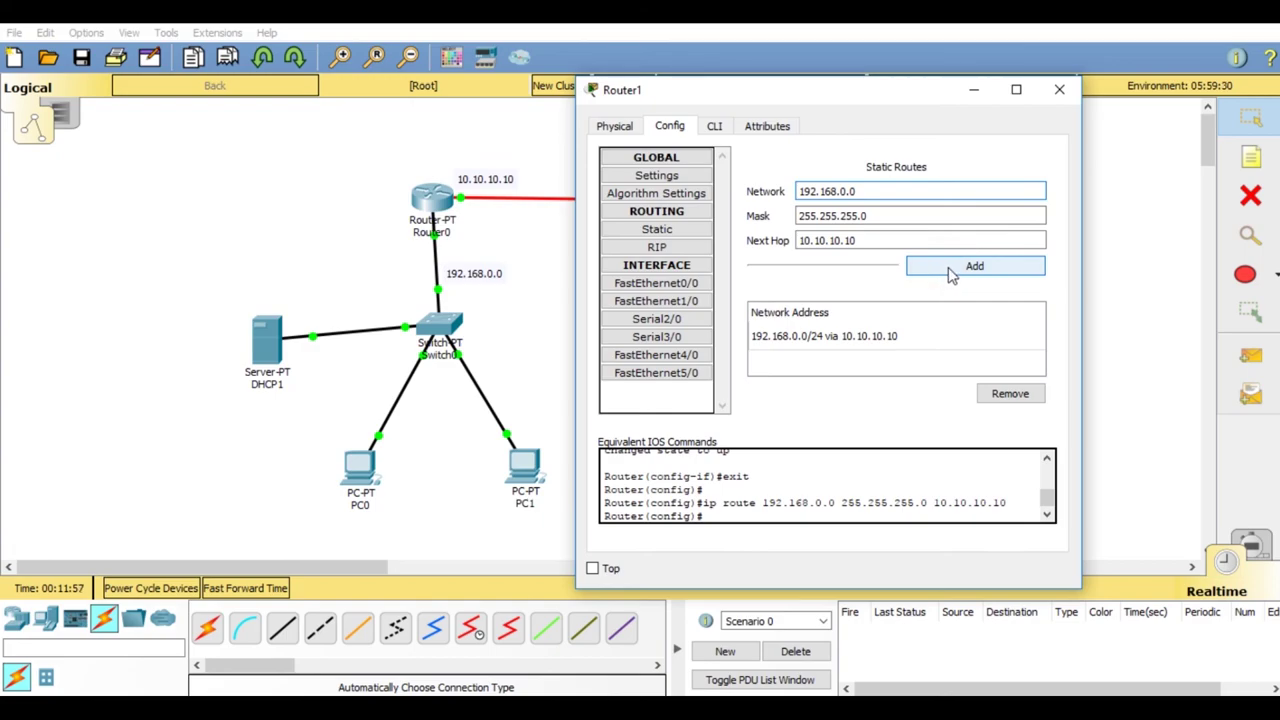
left_click(1072, 102)
Step: Clear old PDU results and send a simple ping from PC3 to PC0
left_click(796, 651)
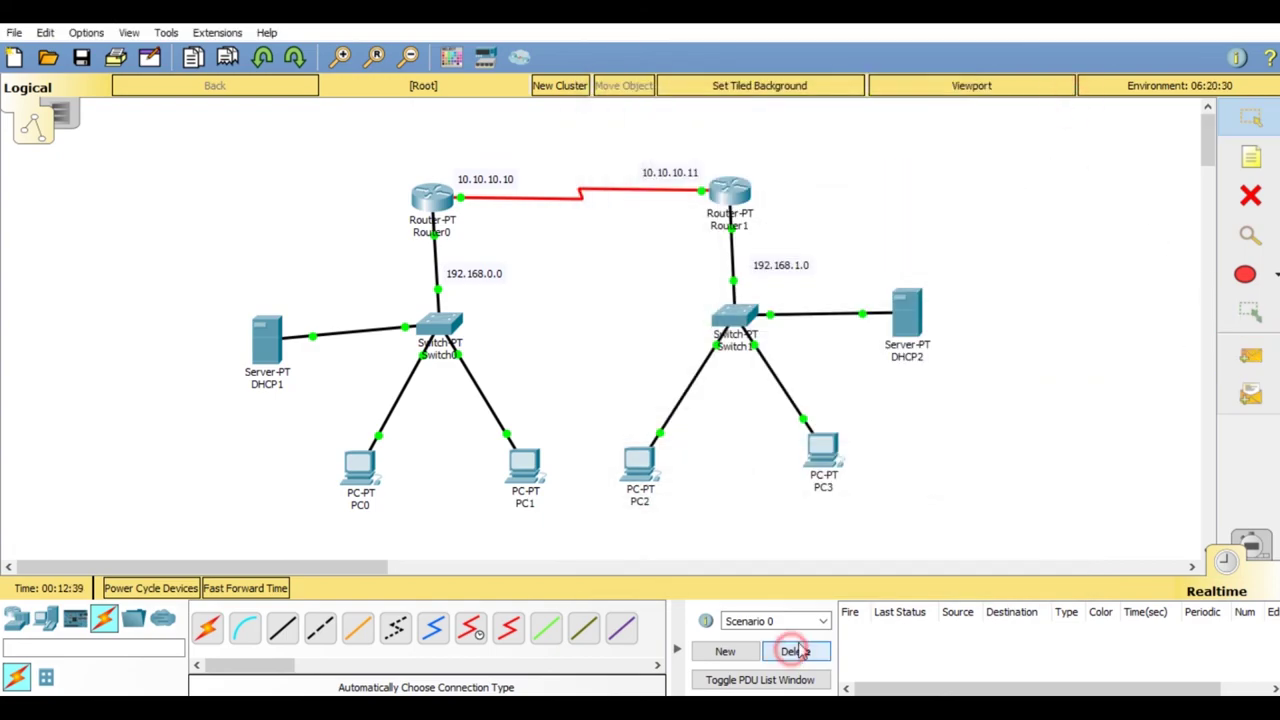
left_click(1248, 355)
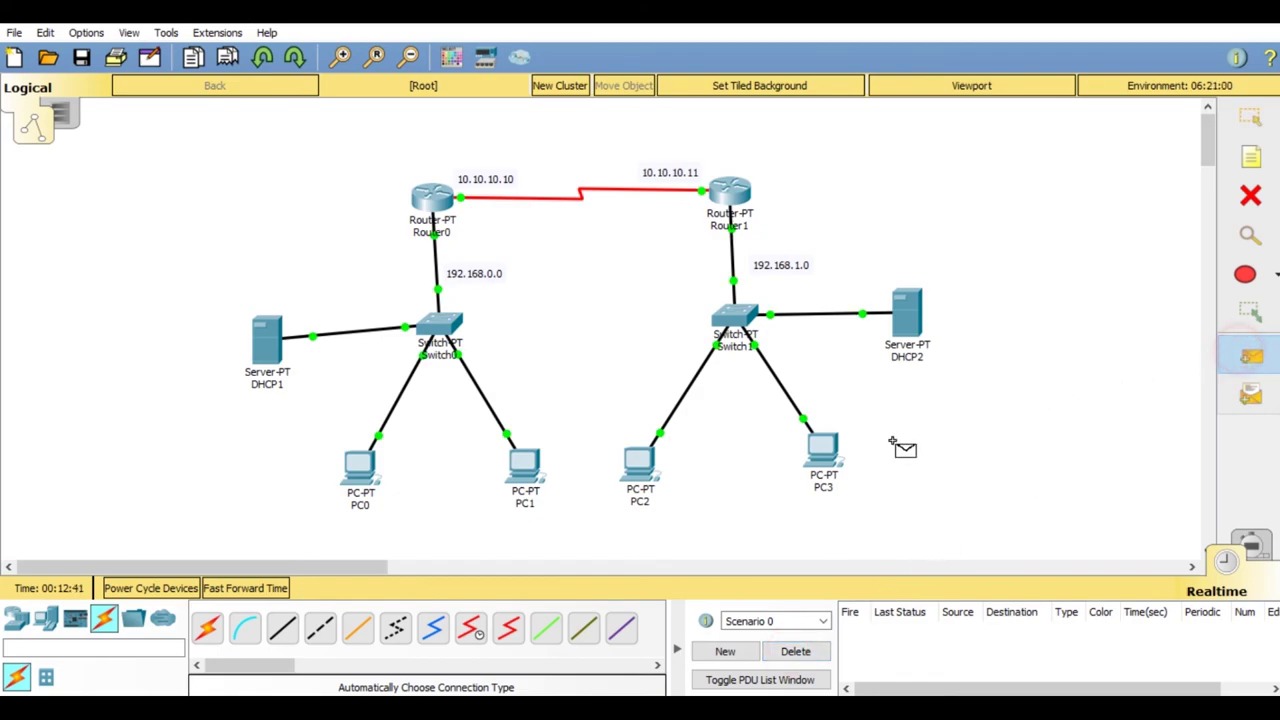
left_click(823, 455)
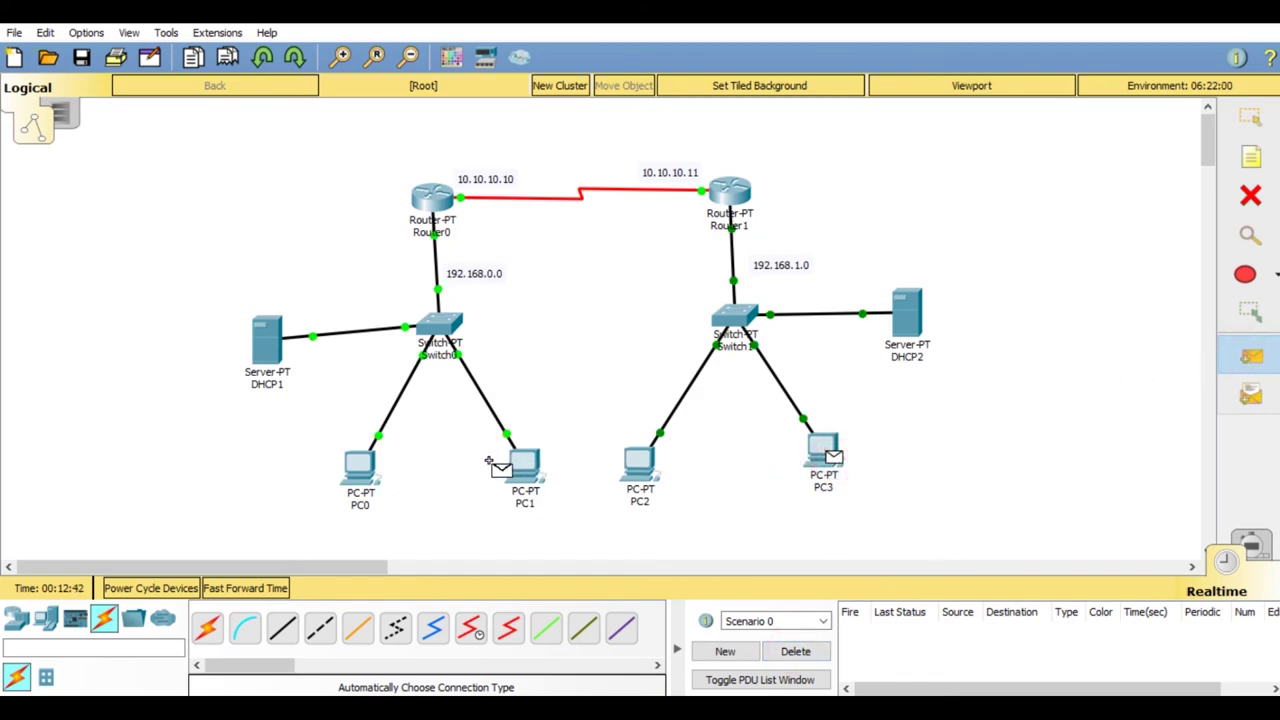
left_click(362, 466)
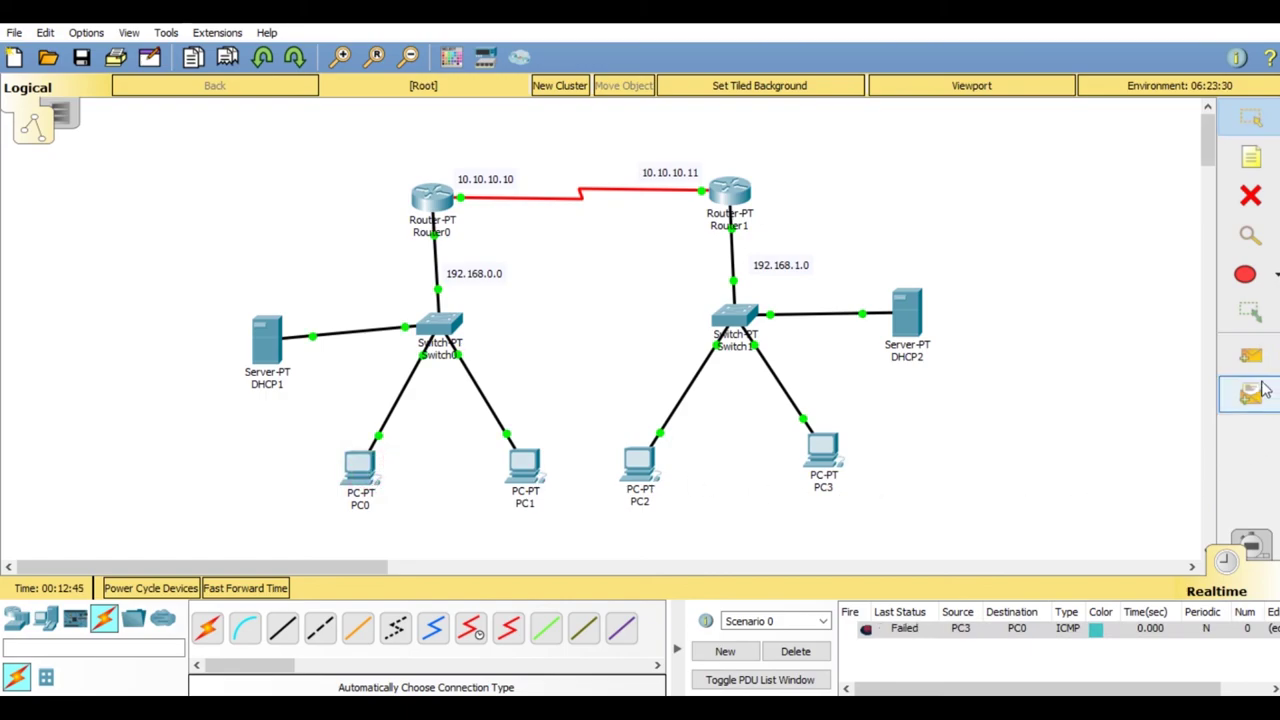
left_click(1262, 390)
left_click(1228, 358)
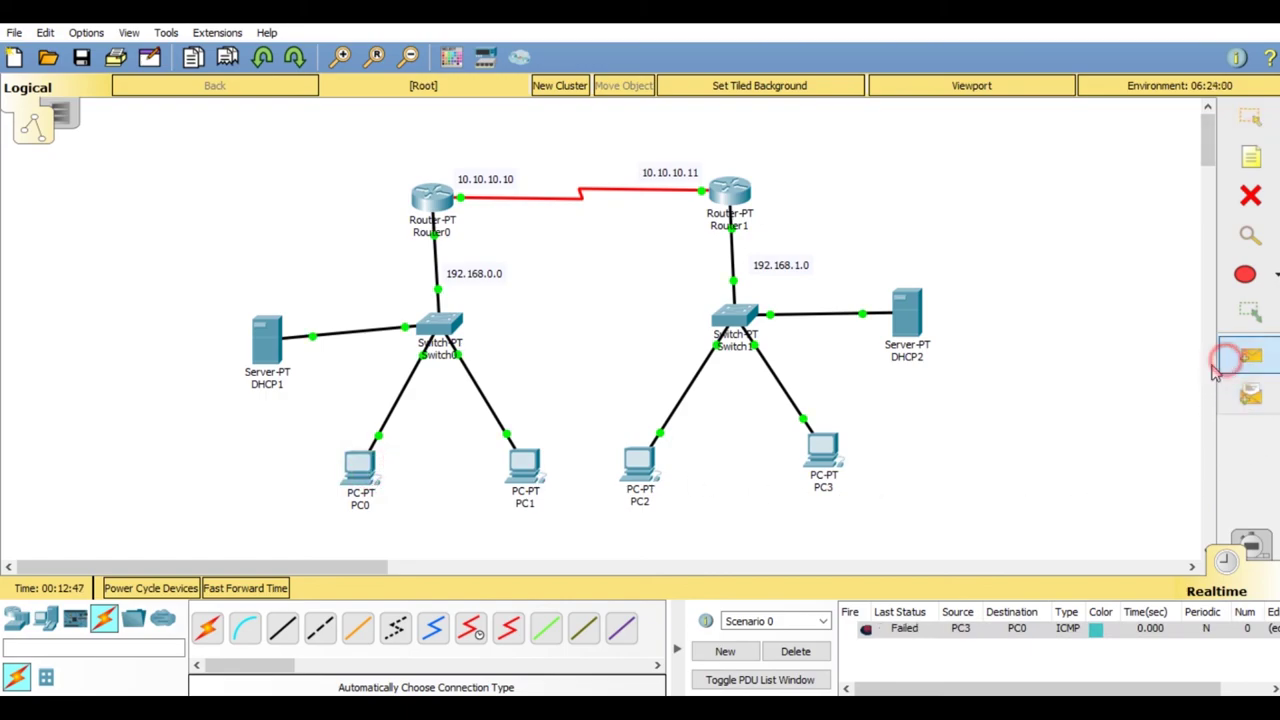
left_click(822, 450)
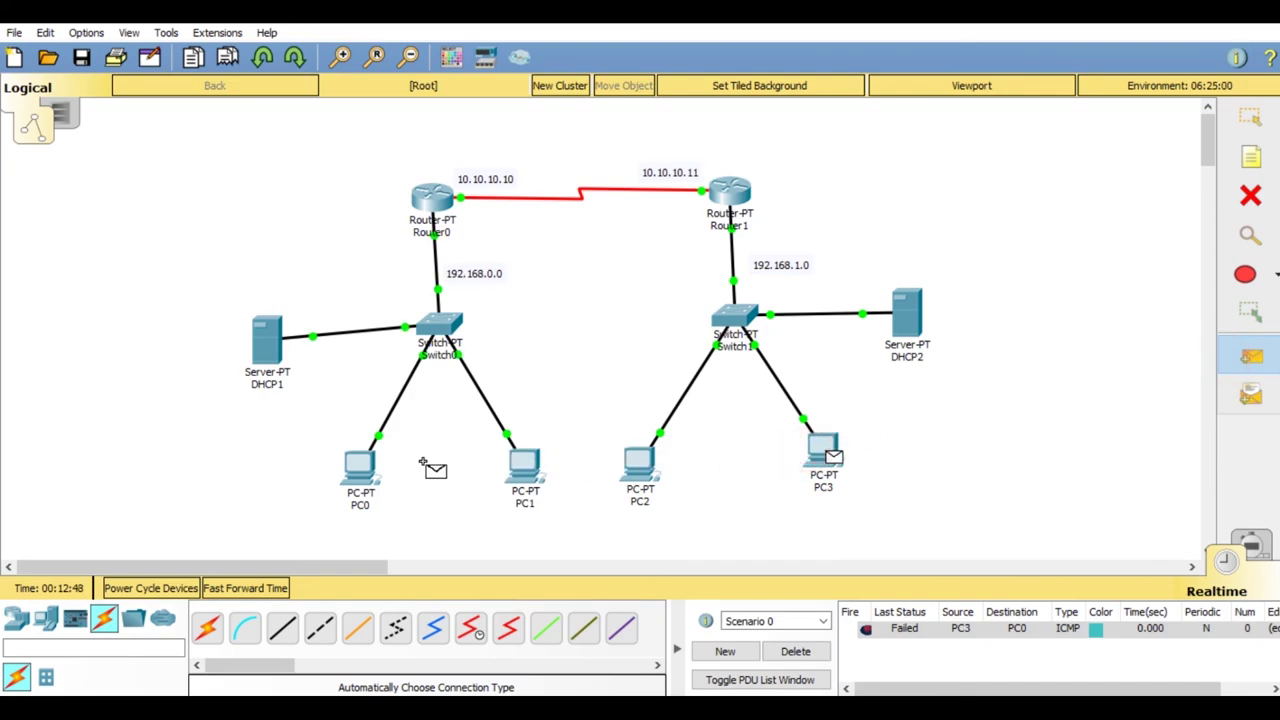
left_click(358, 466)
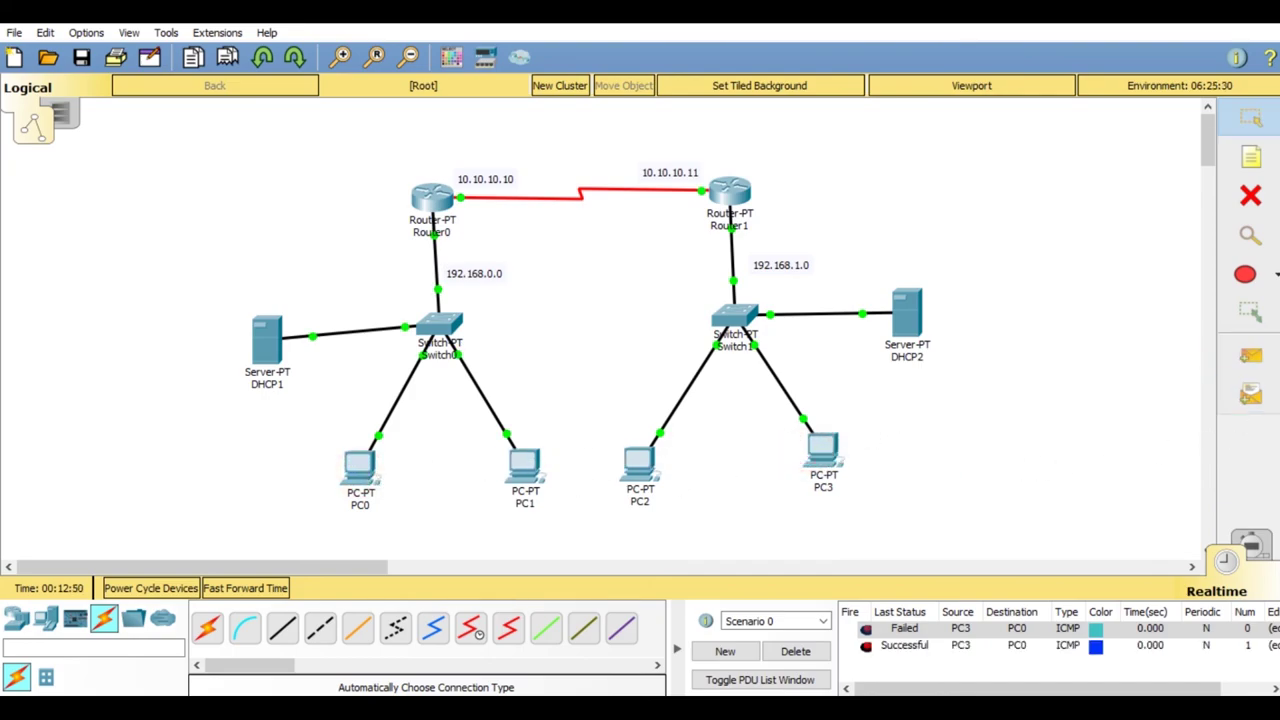
Step: Ping PC1 to PC2 and PC2 to PC0, then delete the logged results
left_click(1250, 356)
left_click(538, 476)
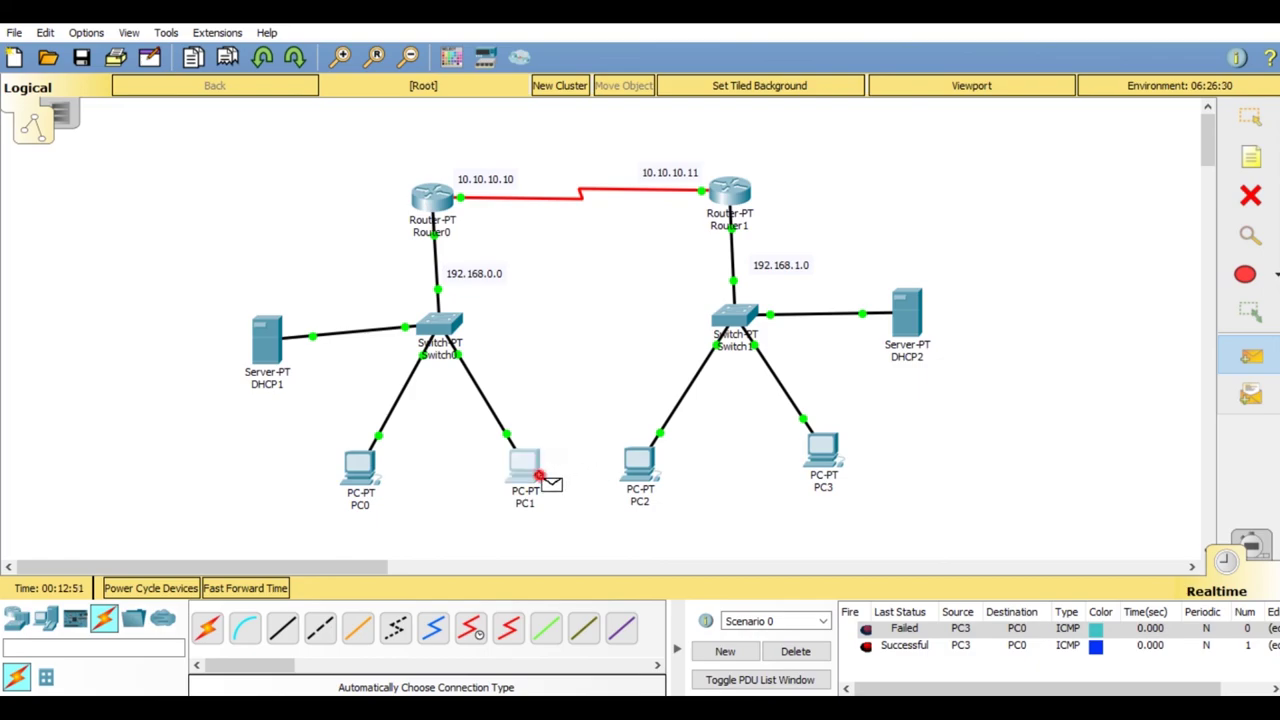
left_click(638, 468)
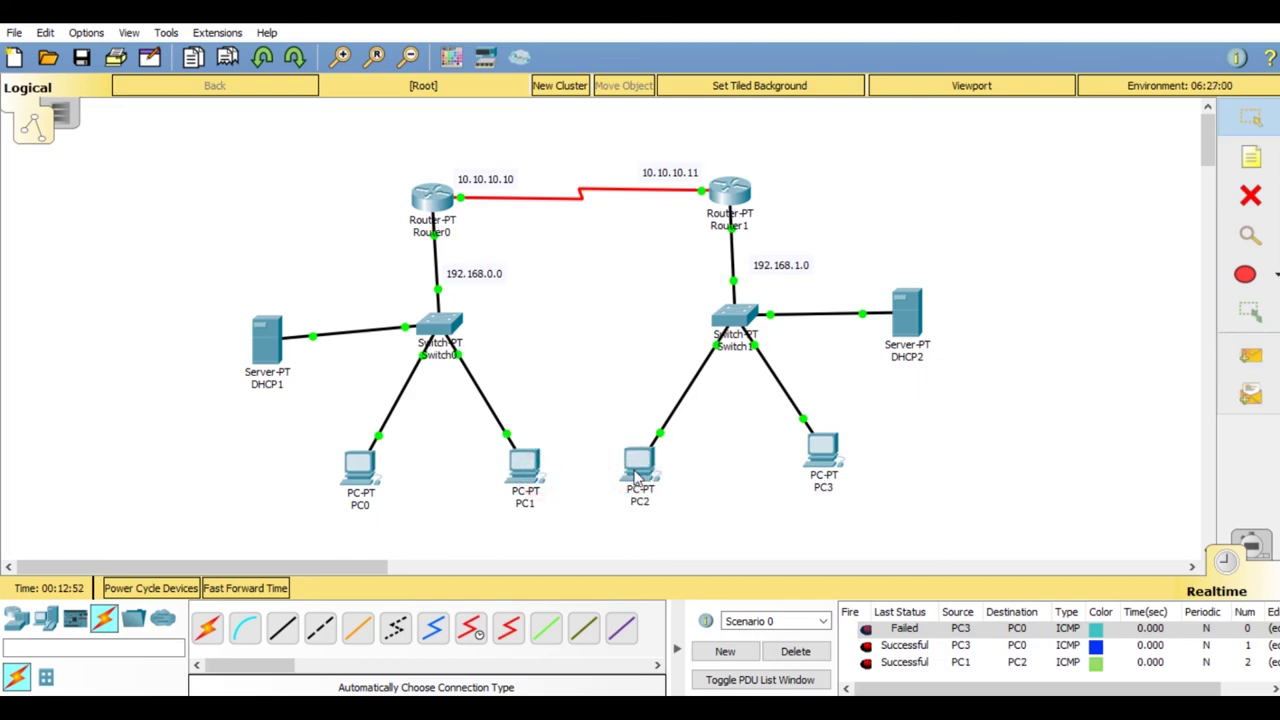
left_click(1250, 356)
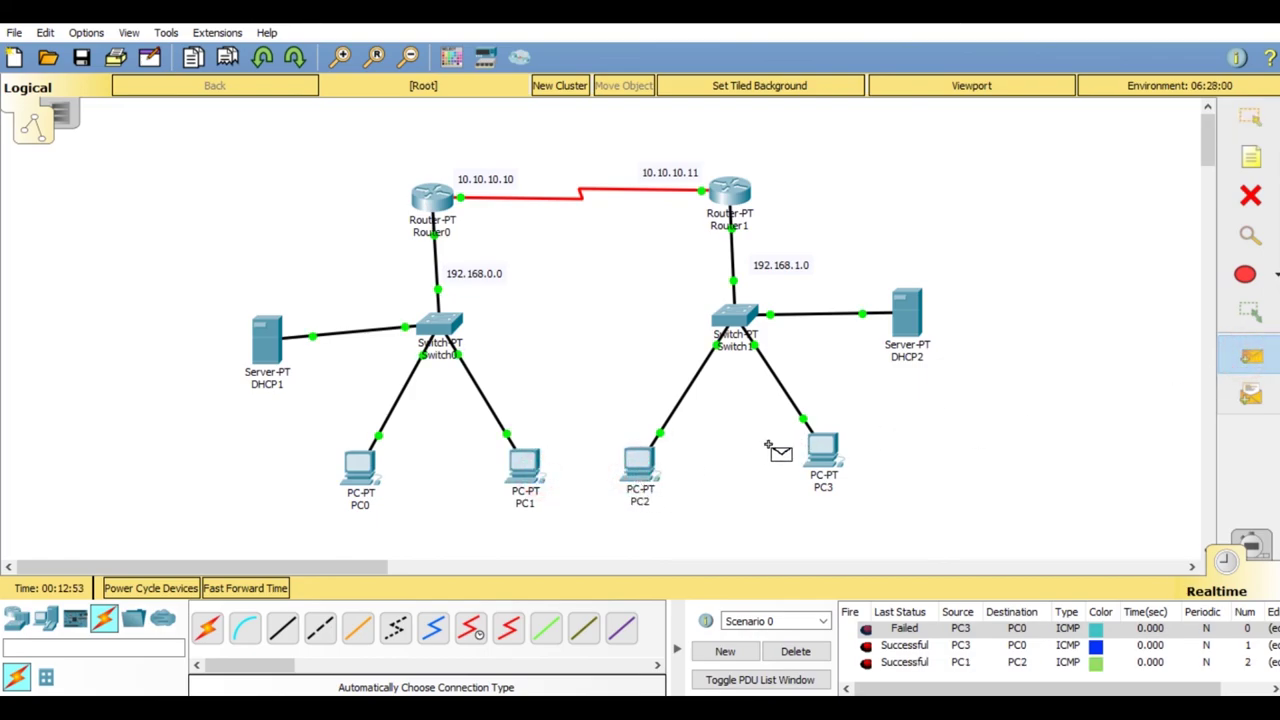
left_click(640, 466)
left_click(362, 467)
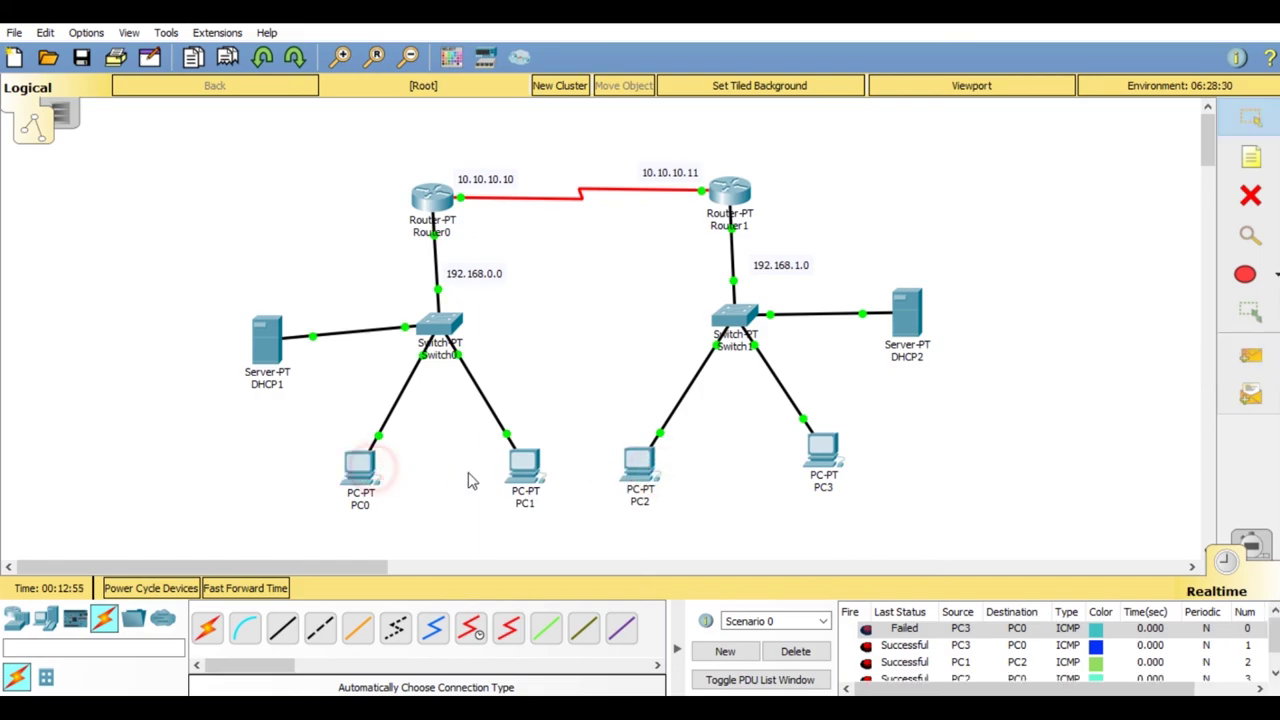
left_click(806, 652)
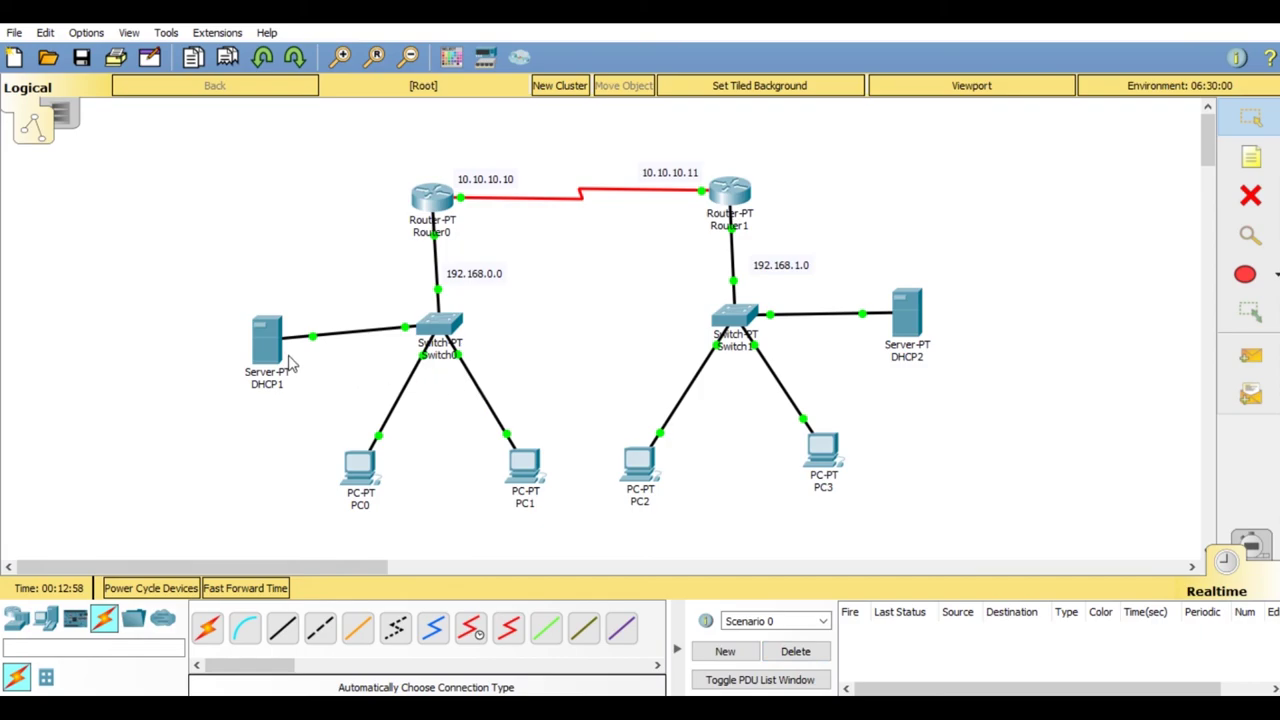